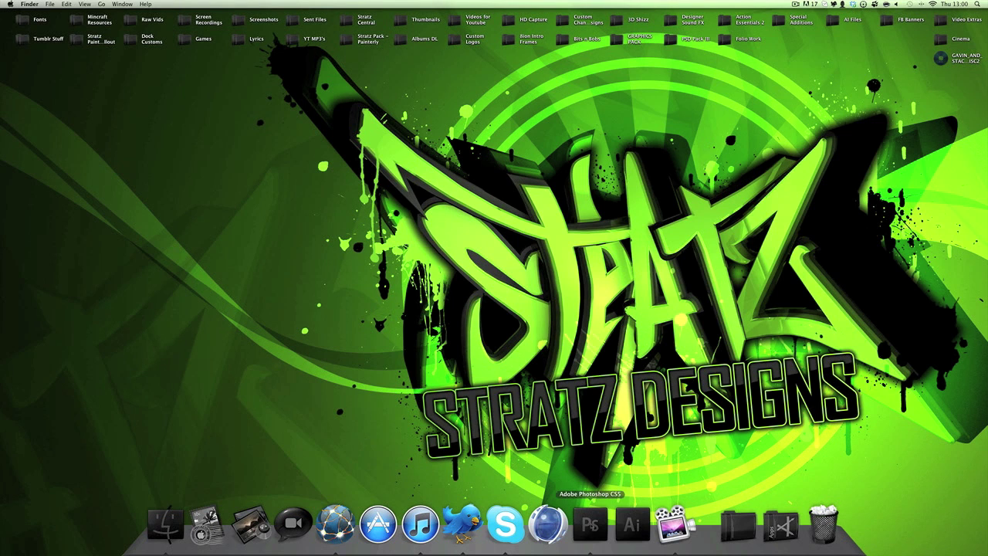
# - Switch to Photoshop and draw a wide paragraph text box across the upper left of the layout, above the Top Bar Module layer
pyautogui.click(591, 523)
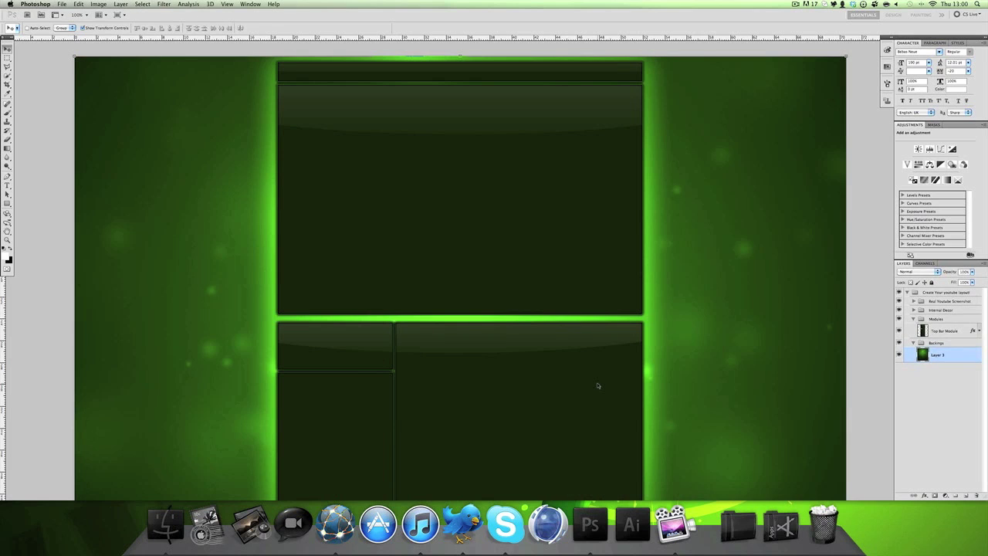
pyautogui.scroll(-1, 598, 385)
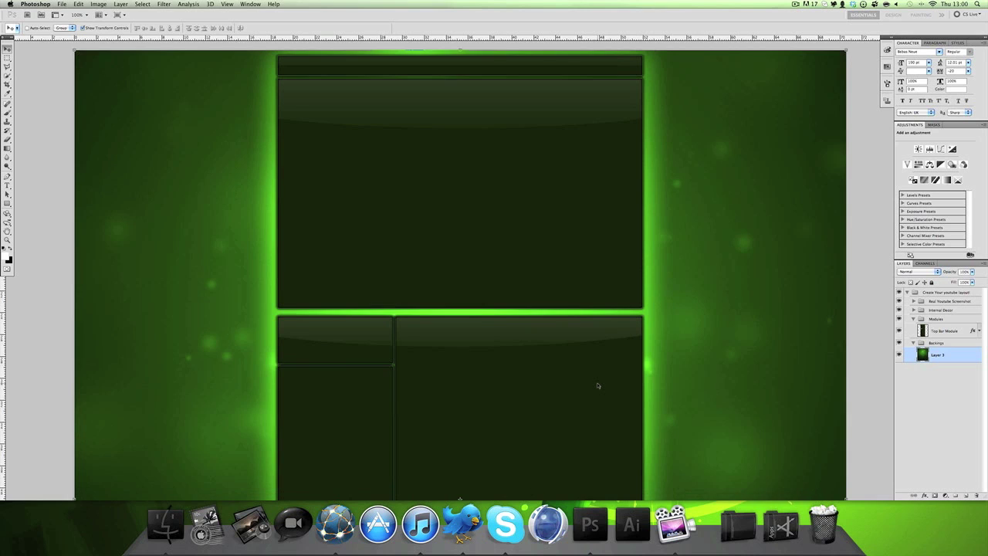
pyautogui.scroll(2, 599, 386)
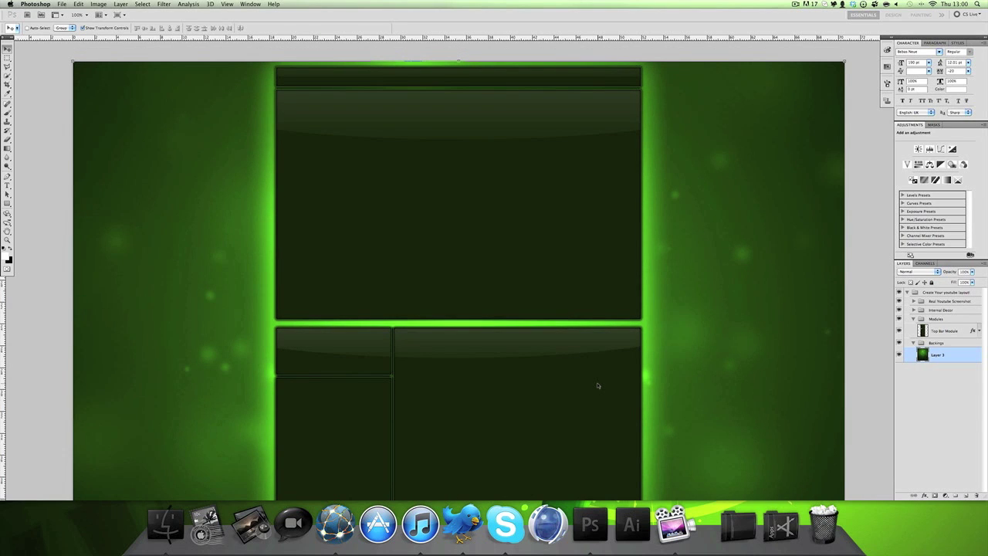
pyautogui.scroll(2, 598, 385)
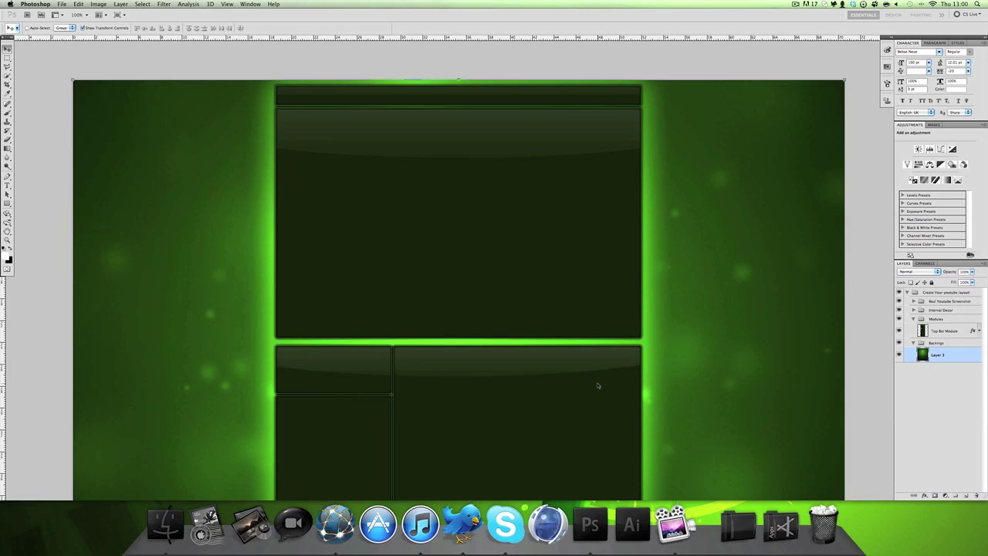
pyautogui.click(934, 332)
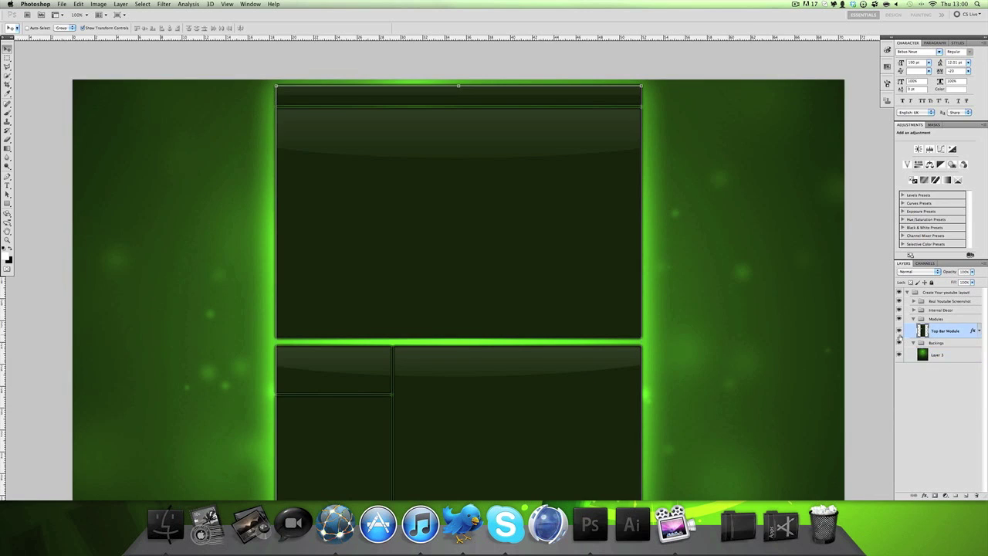
pyautogui.click(7, 185)
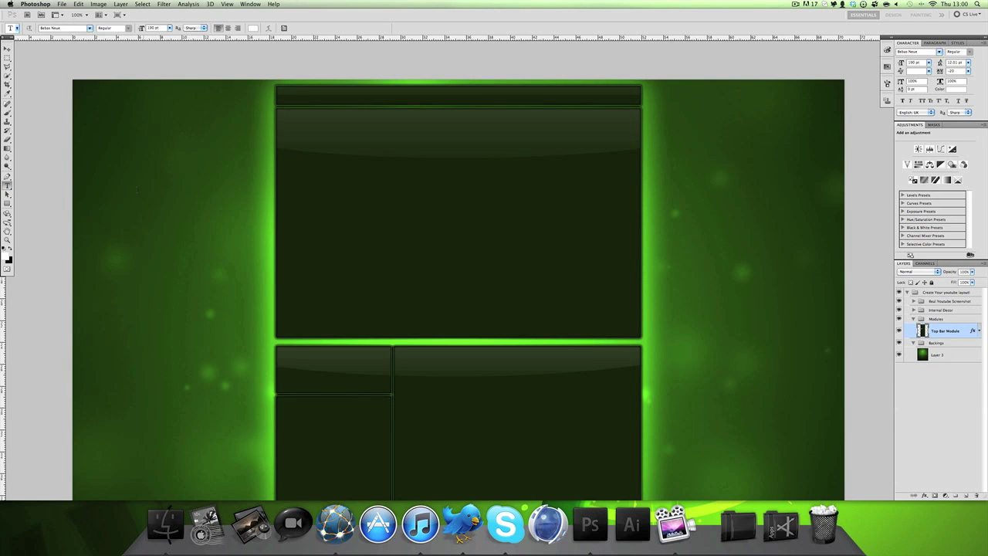
pyautogui.moveTo(99, 185); pyautogui.dragTo(599, 280)
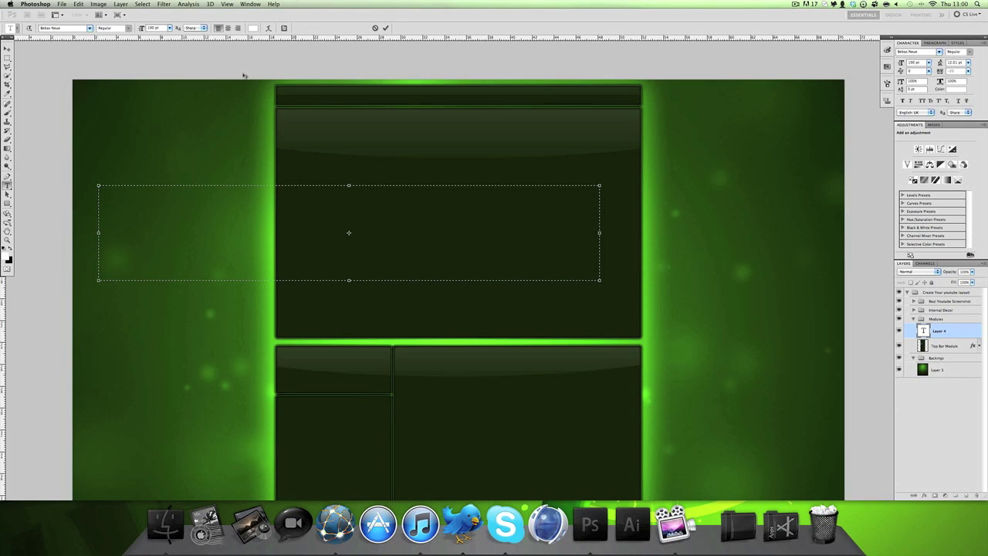
pyautogui.write('T')
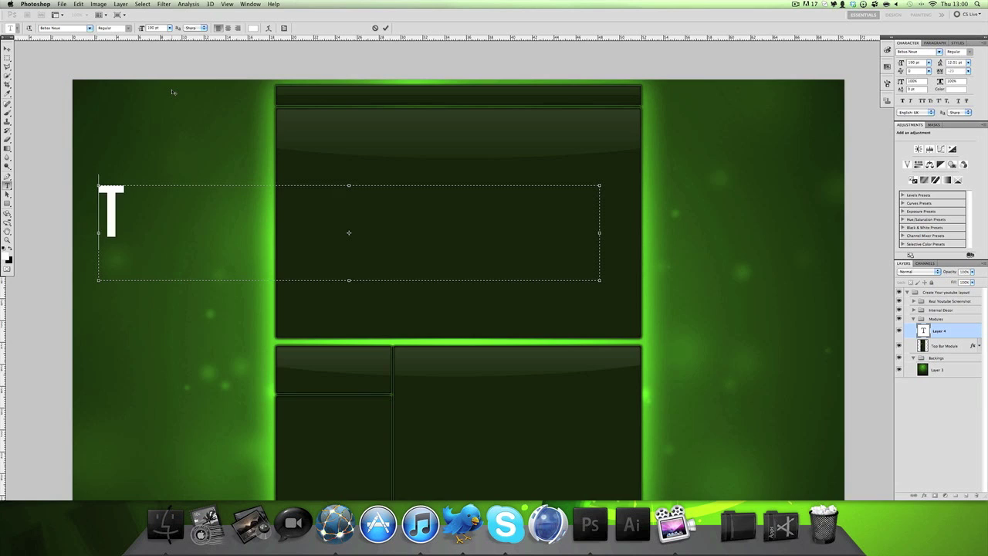
pyautogui.press('BackSpace')
pyautogui.write('T')
pyautogui.press('BackSpace')
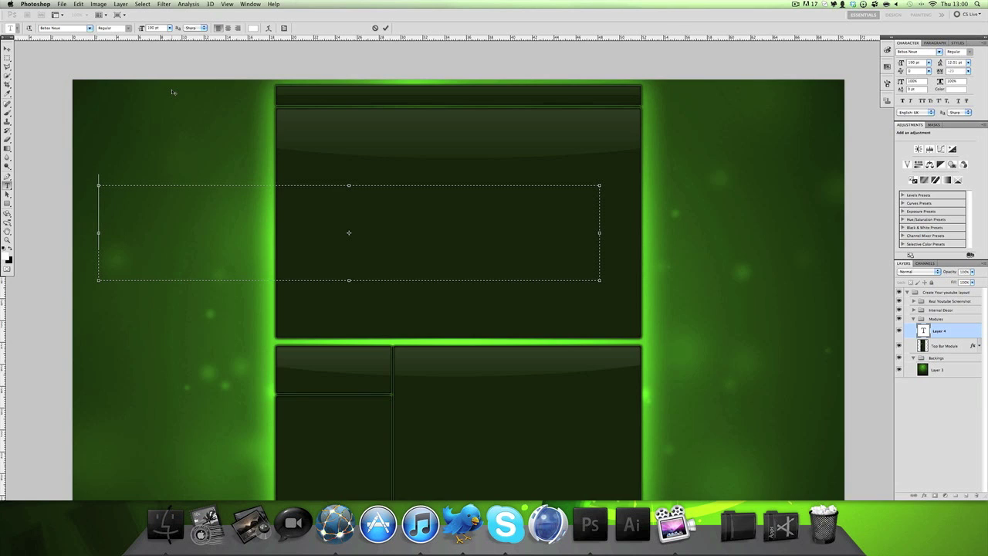
pyautogui.write('TEXT')
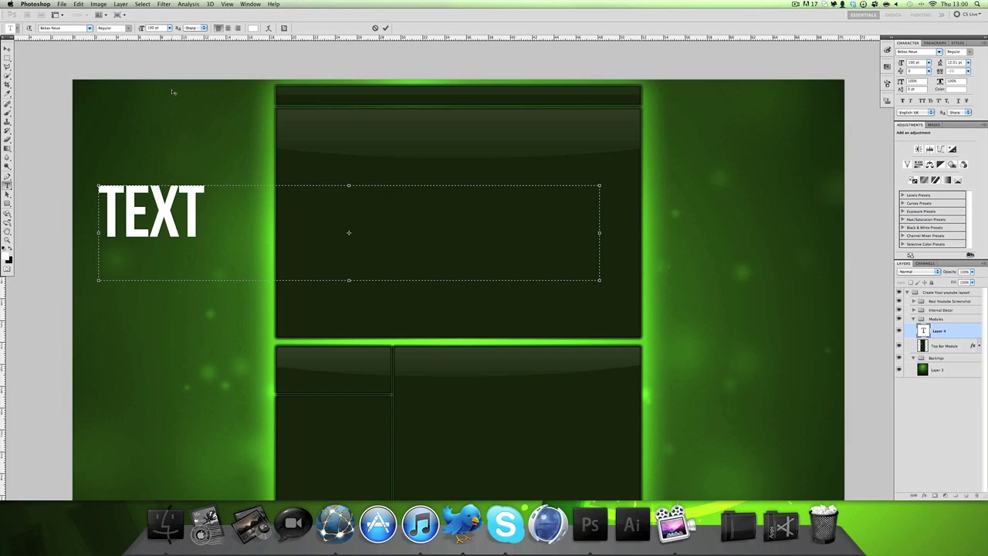
pyautogui.press('BackSpace')
pyautogui.press('BackSpace')
pyautogui.press('BackSpace')
pyautogui.press('BackSpace')
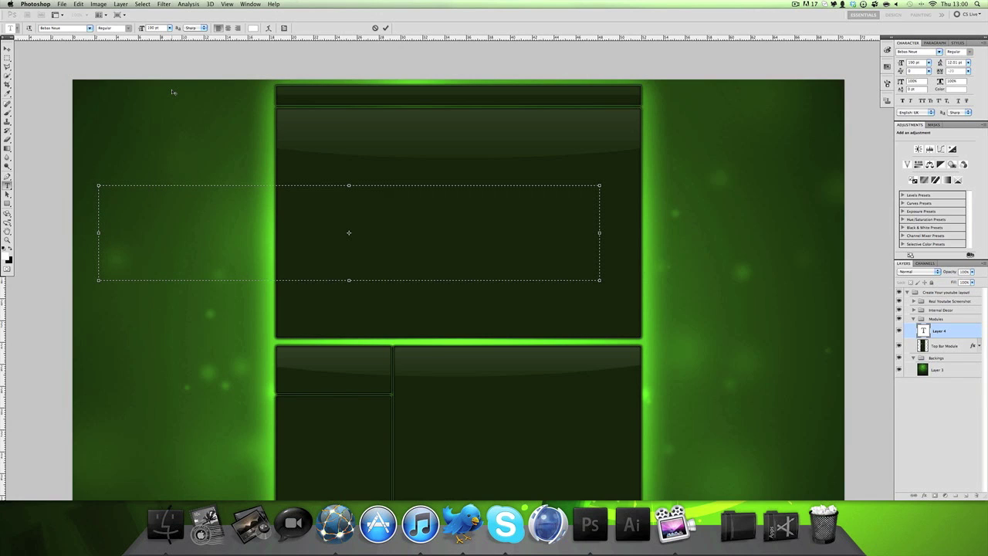
pyautogui.write('YT')
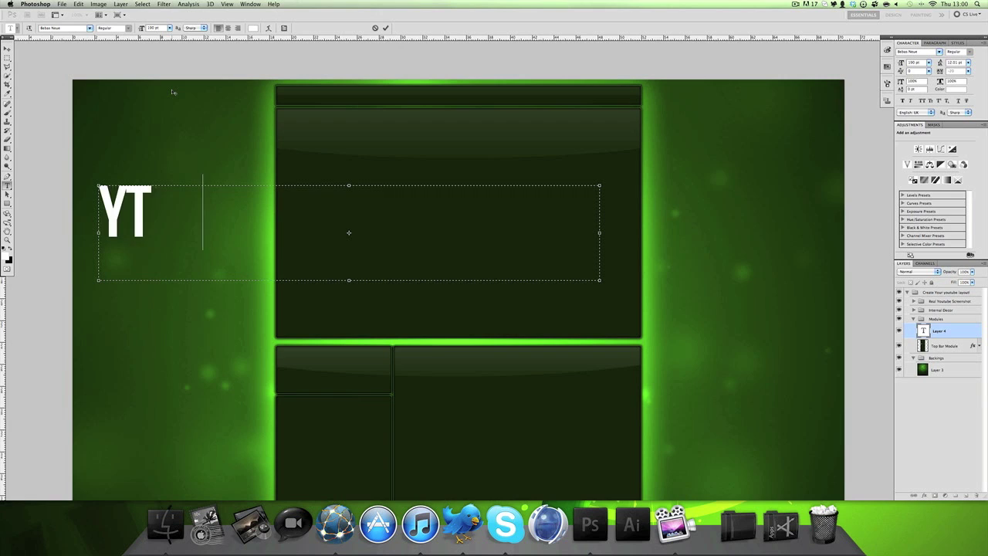
pyautogui.press('BackSpace')
pyautogui.press('BackSpace')
# - Enter TUTORIALS in the text box and select the whole word
pyautogui.write('TUTORIALS')
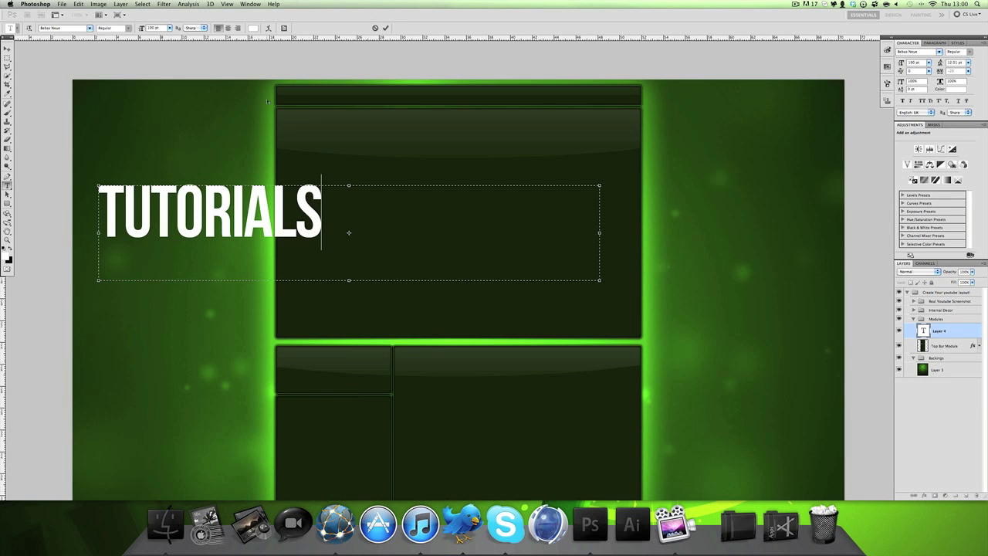
pyautogui.press('super+a')
pyautogui.hscroll(-1, 31, 98)
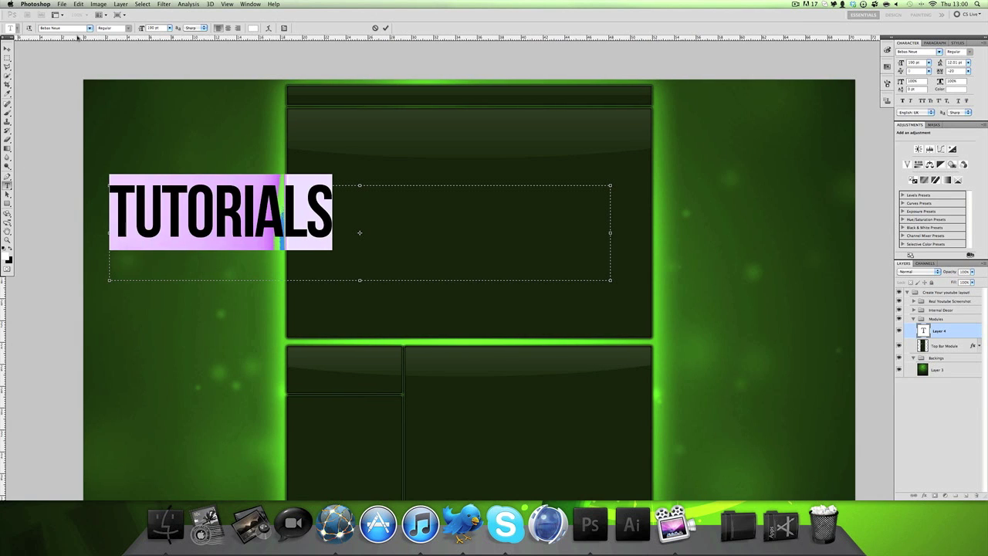
# - Try the Outer zone and Onyx fonts on the TUTORIALS text
pyautogui.click(89, 28)
pyautogui.scroll(-10, 162, 116)
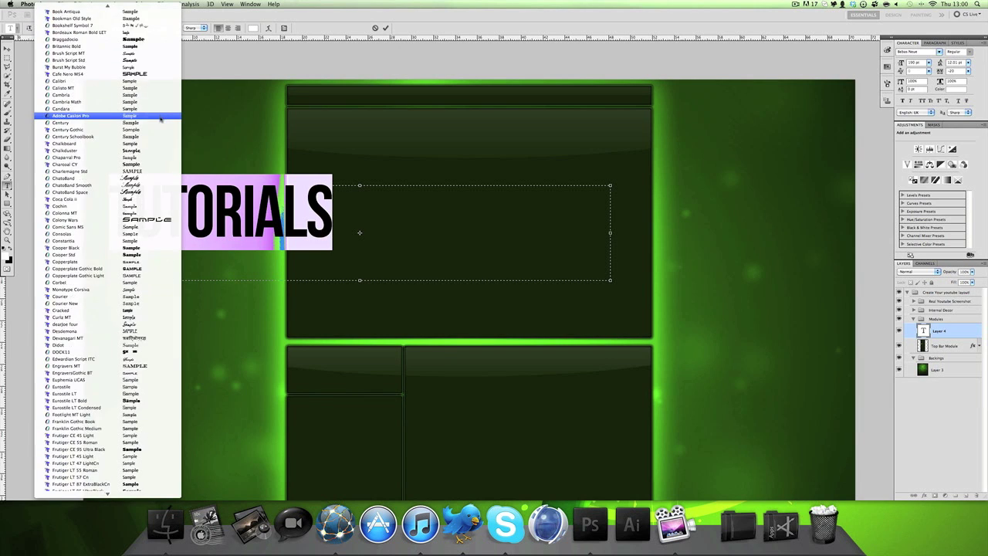
pyautogui.scroll(-10, 159, 120)
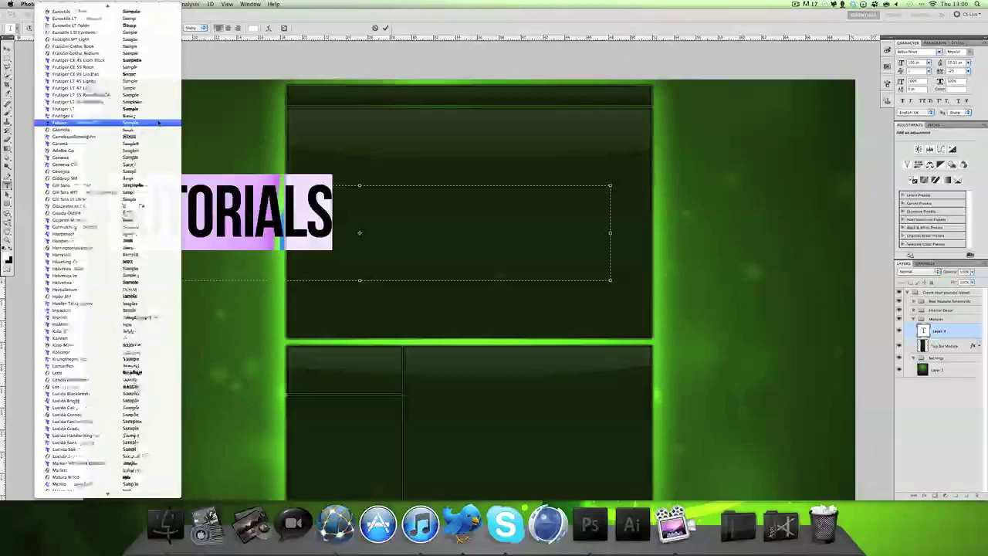
pyautogui.scroll(-10, 161, 170)
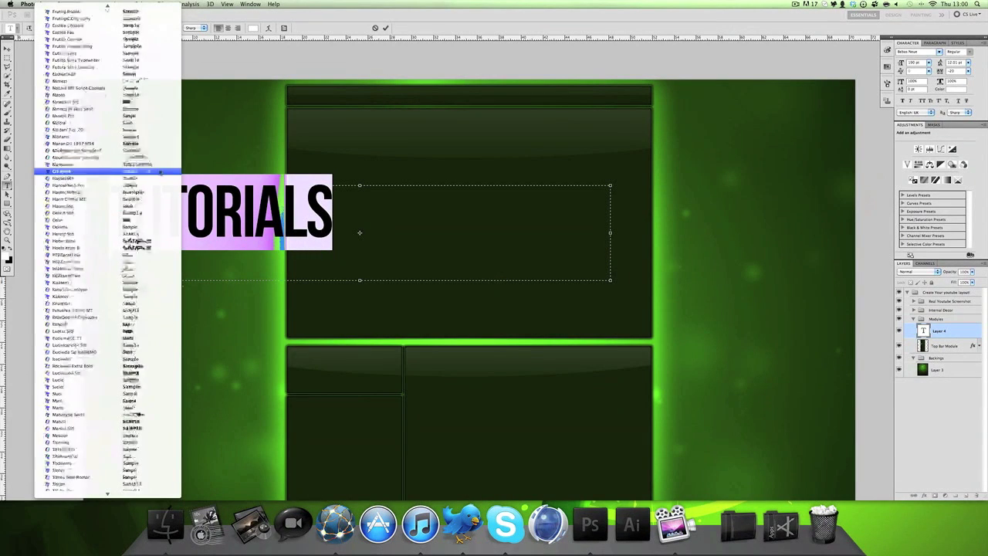
pyautogui.click(147, 234)
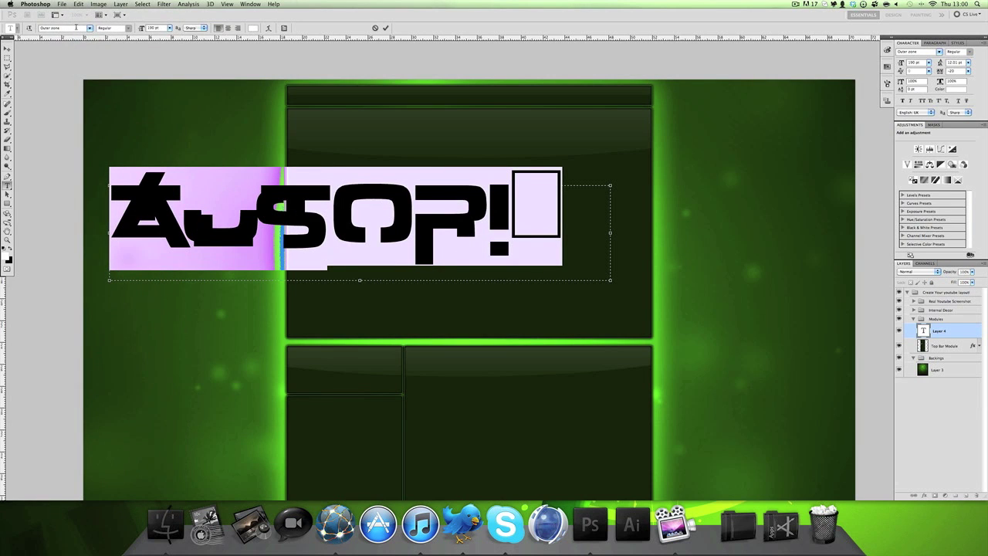
pyautogui.click(90, 28)
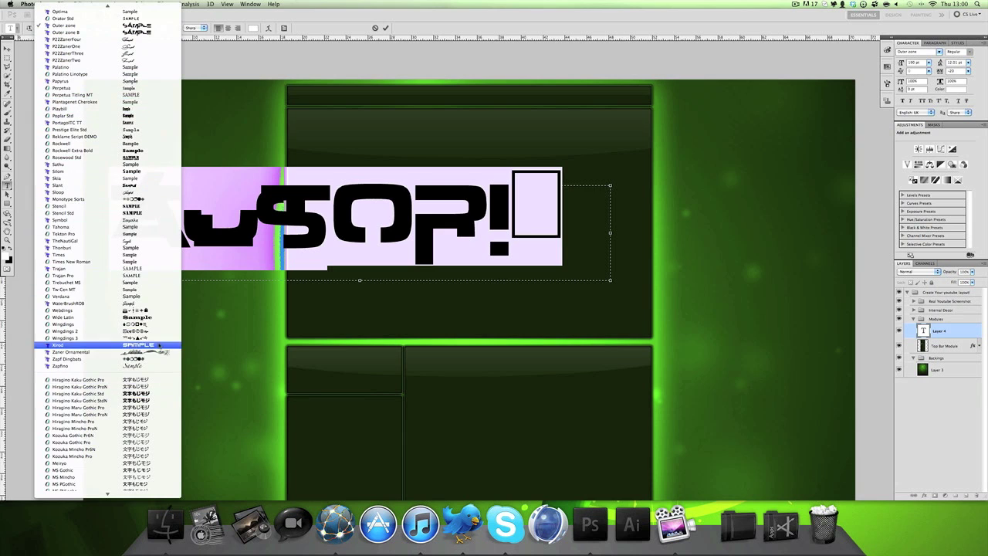
pyautogui.scroll(10, 146, 162)
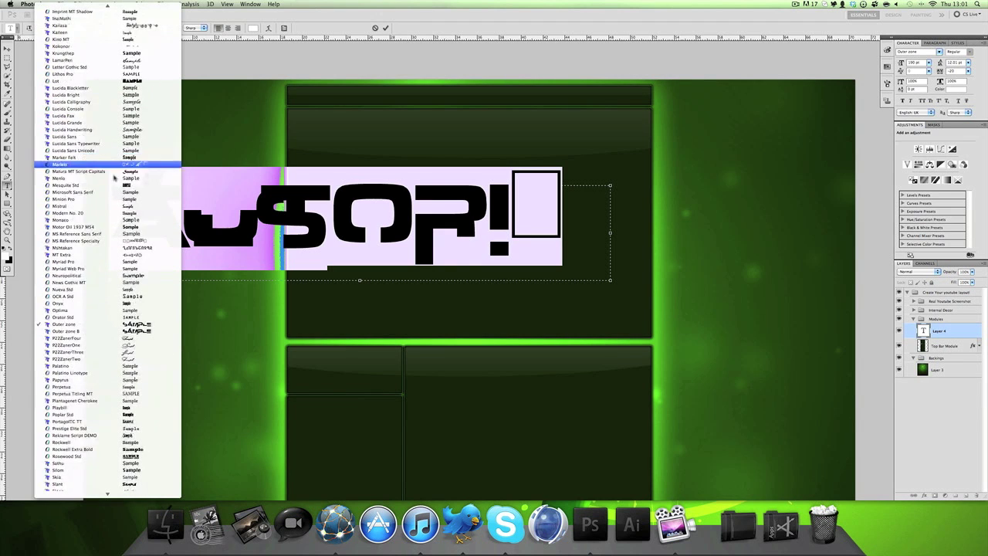
pyautogui.click(93, 302)
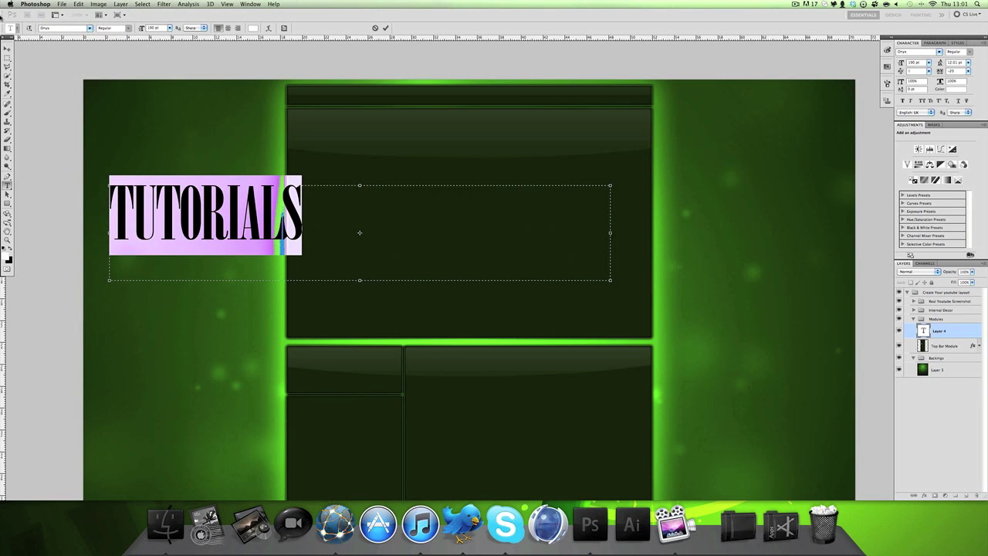
# - Try the Cafe Nero M54, ChatoBand and BankGothic fonts on the TUTORIALS text
pyautogui.click(89, 28)
pyautogui.scroll(15, 116, 231)
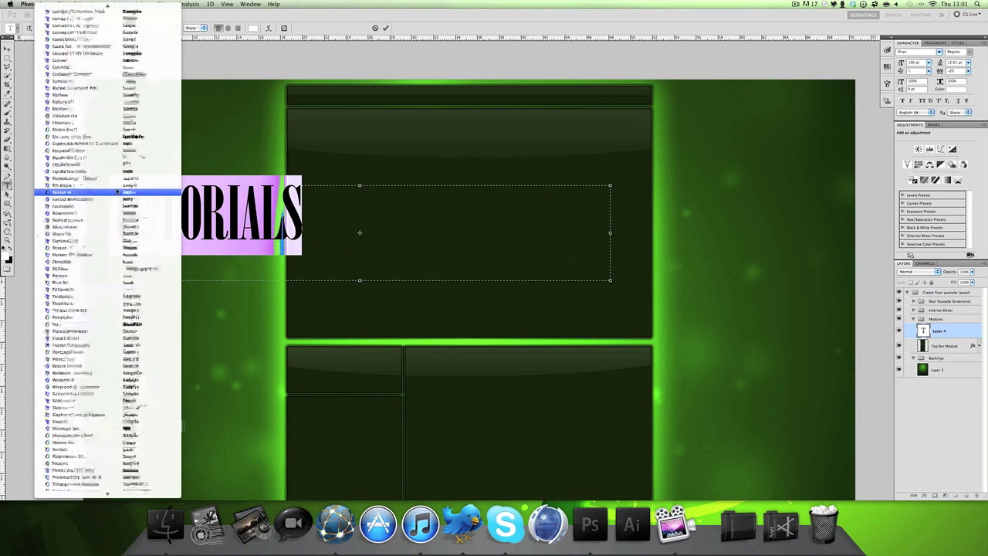
pyautogui.click(131, 299)
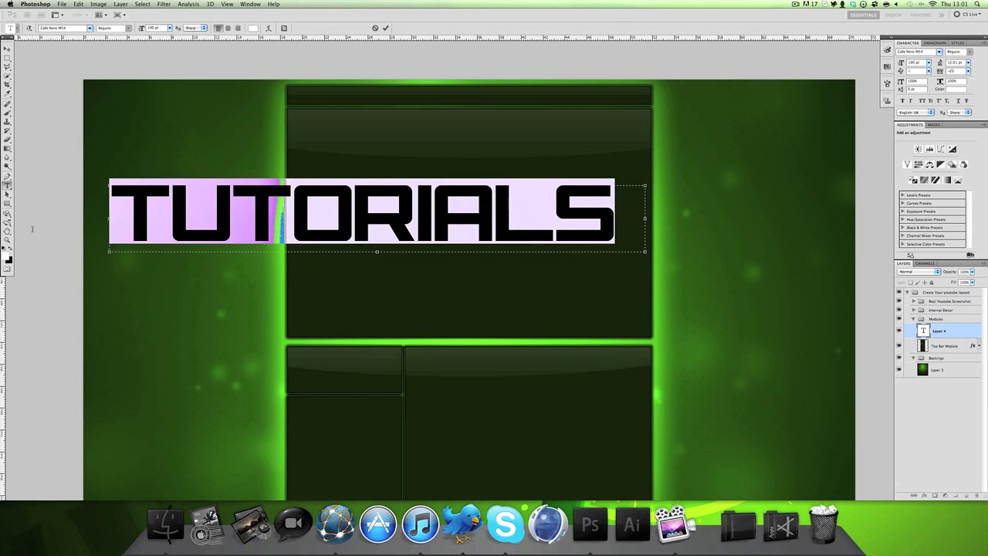
pyautogui.click(90, 27)
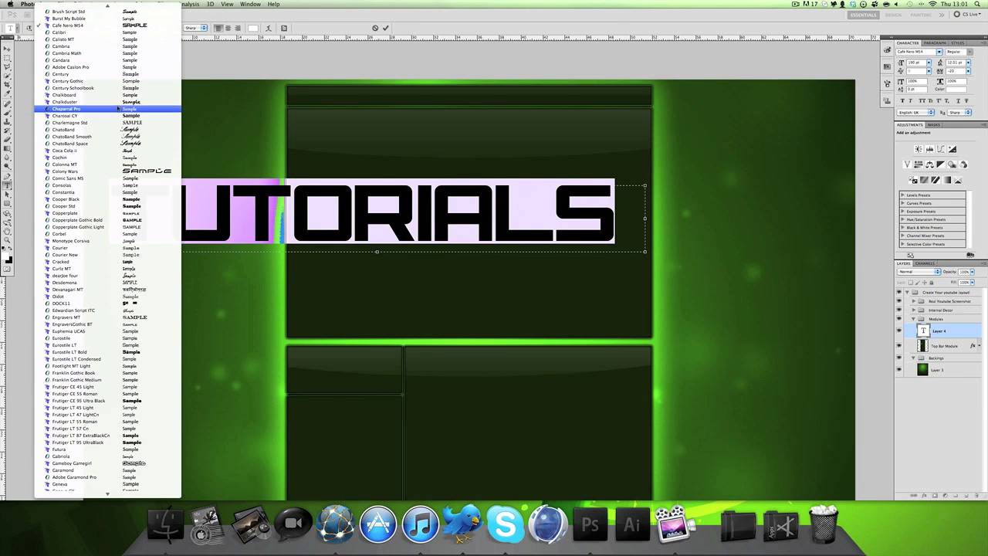
pyautogui.click(133, 129)
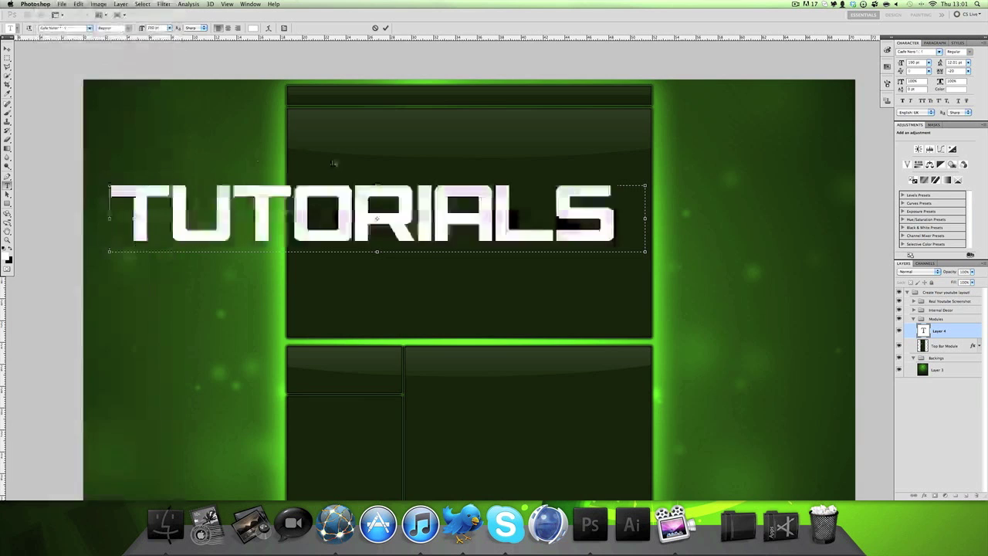
pyautogui.click(90, 28)
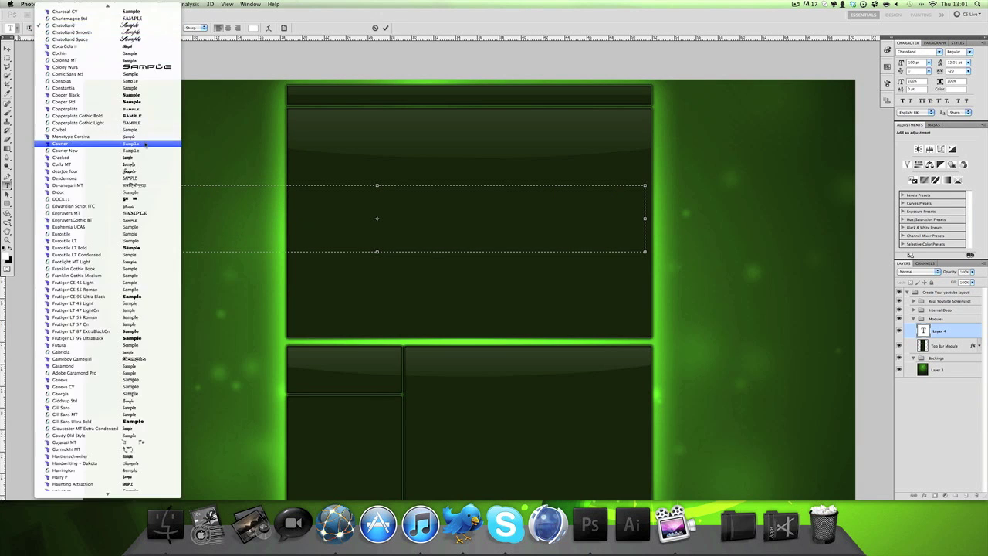
pyautogui.click(144, 113)
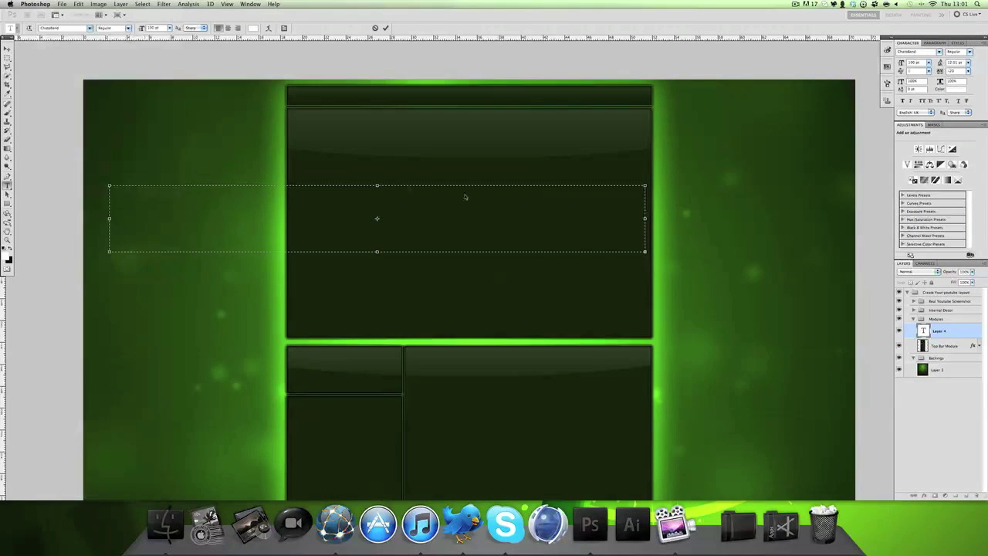
# - Set the whole TUTORIALS text to the Agency FB font in Bold style
pyautogui.moveTo(552, 216); pyautogui.dragTo(33, 208)
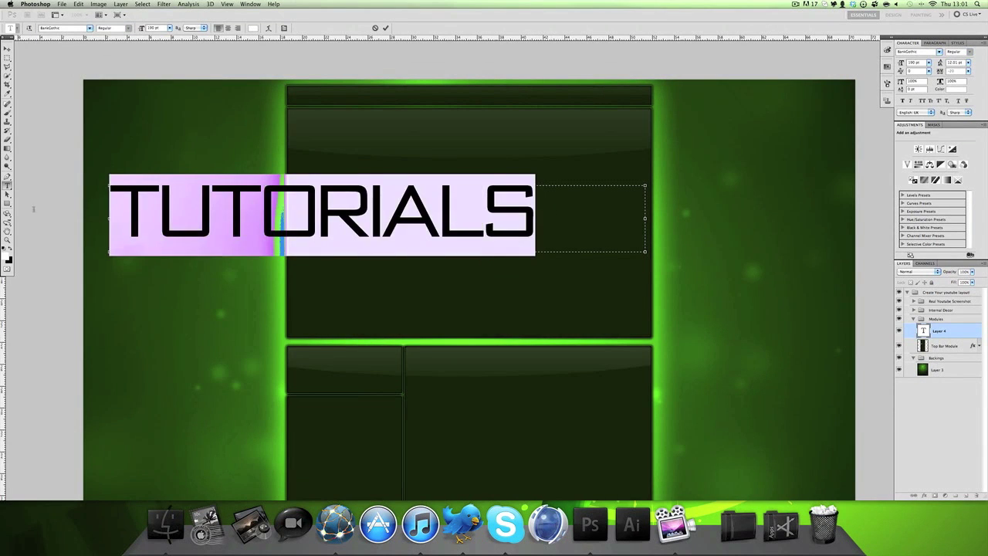
pyautogui.click(90, 28)
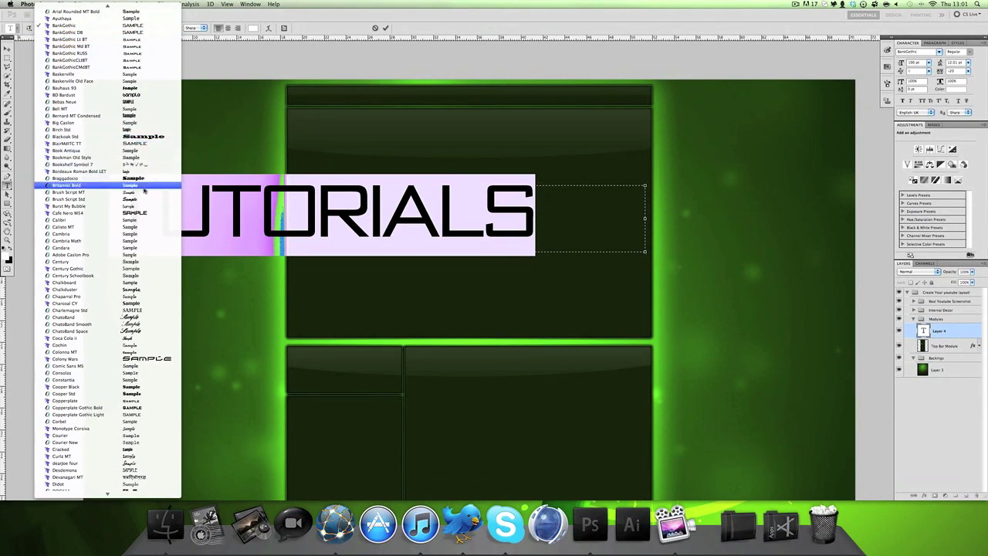
pyautogui.click(77, 21)
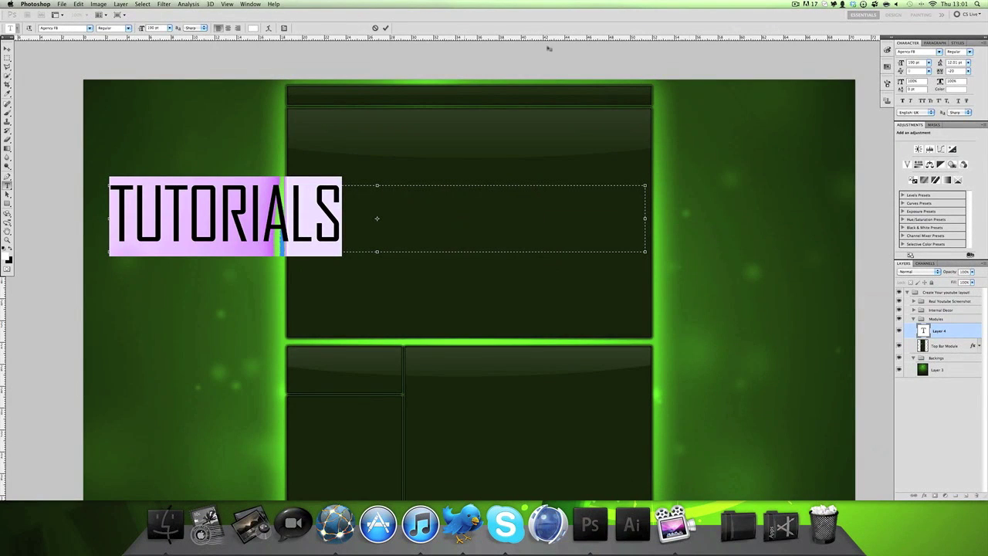
pyautogui.click(128, 28)
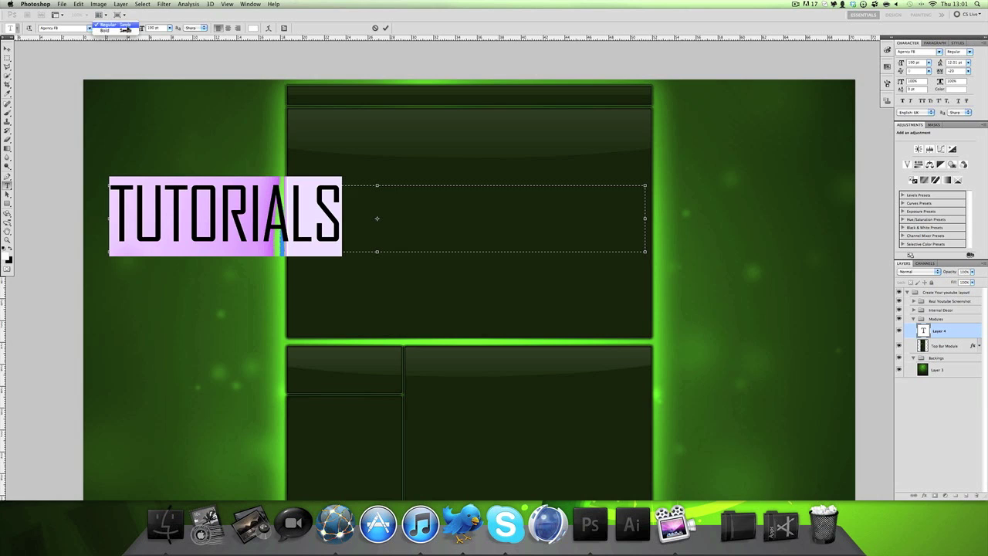
pyautogui.click(122, 35)
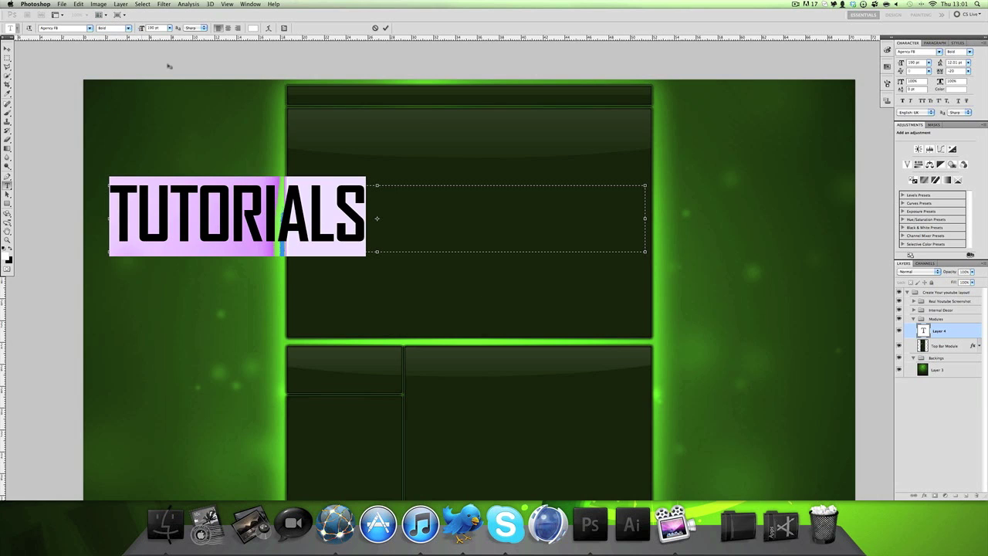
# - Tighten the tracking of the TUTORIALS text to -40 and commit the text layer
pyautogui.press('Down')
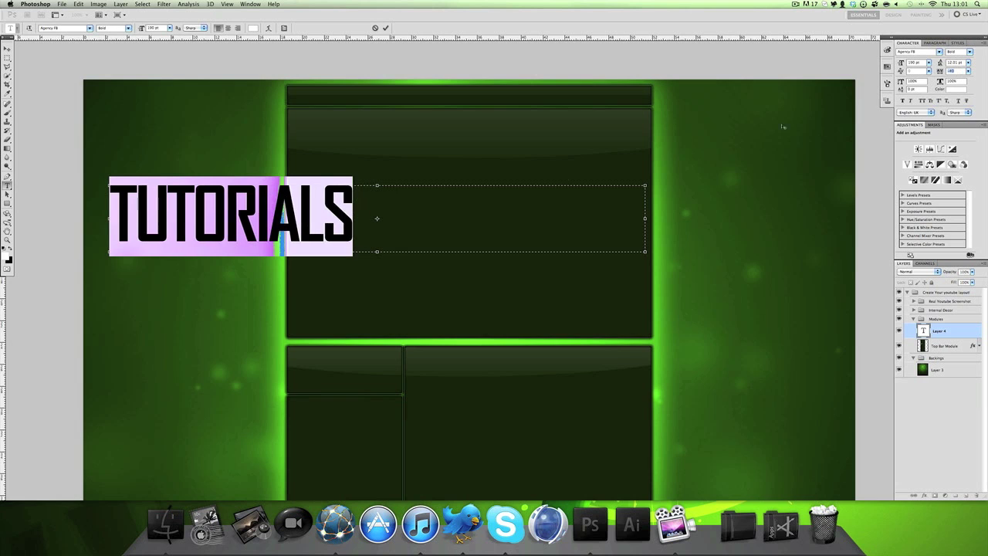
pyautogui.click(78, 4)
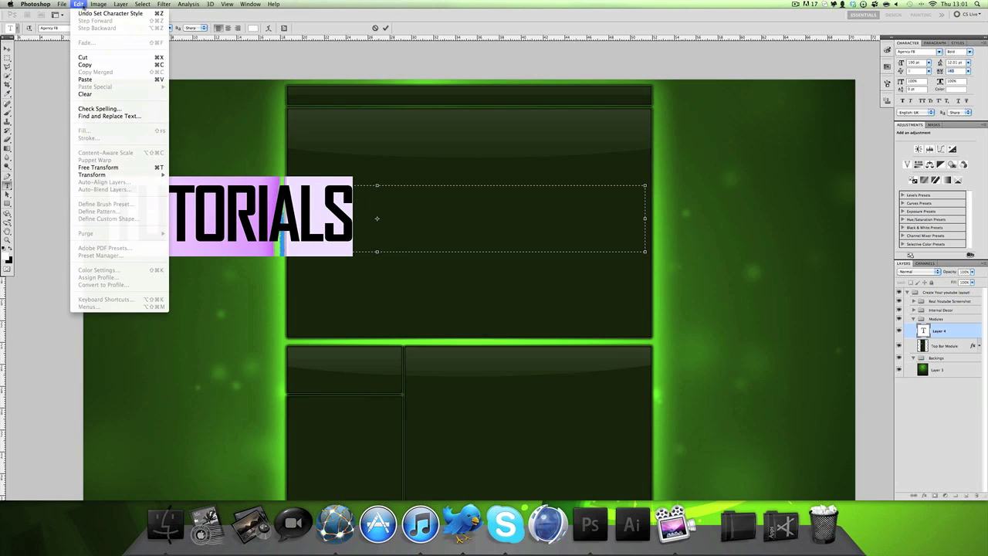
pyautogui.click(78, 4)
pyautogui.click(78, 4)
pyautogui.click(78, 3)
pyautogui.click(7, 48)
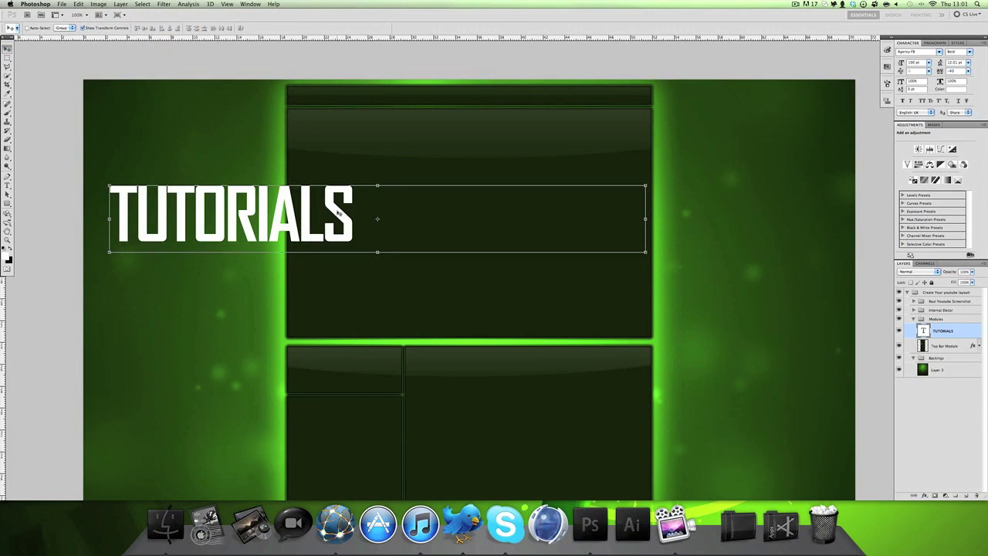
# - Rotate the TUTORIALS text 90° counterclockwise and place it vertically along the left side of the dark video module
pyautogui.click(81, 6)
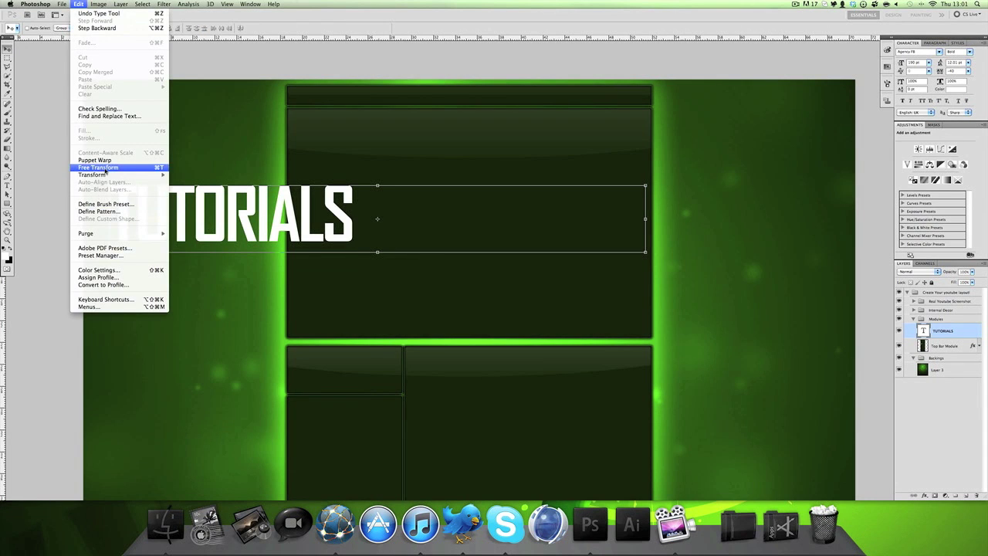
pyautogui.moveTo(139, 175)
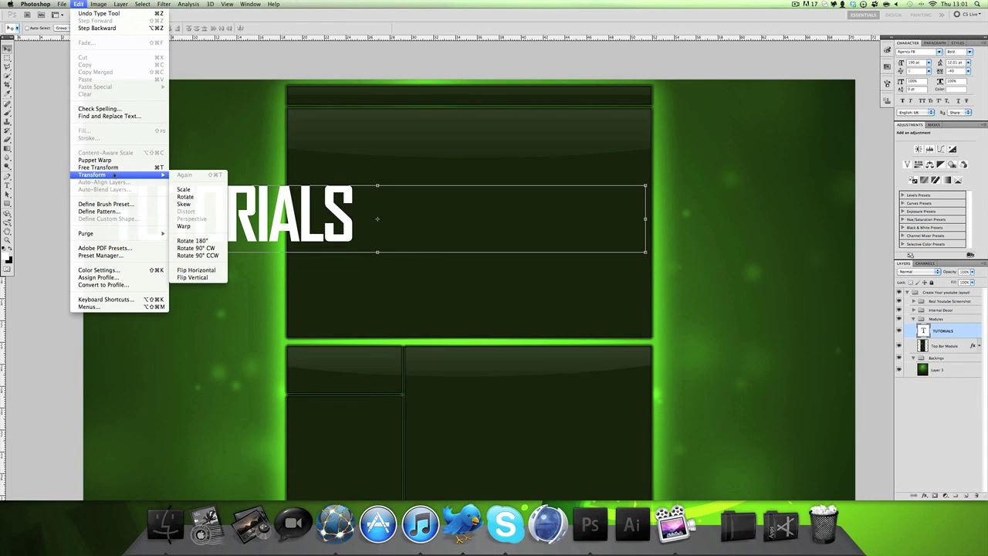
pyautogui.click(200, 255)
pyautogui.moveTo(371, 351); pyautogui.dragTo(247, 239)
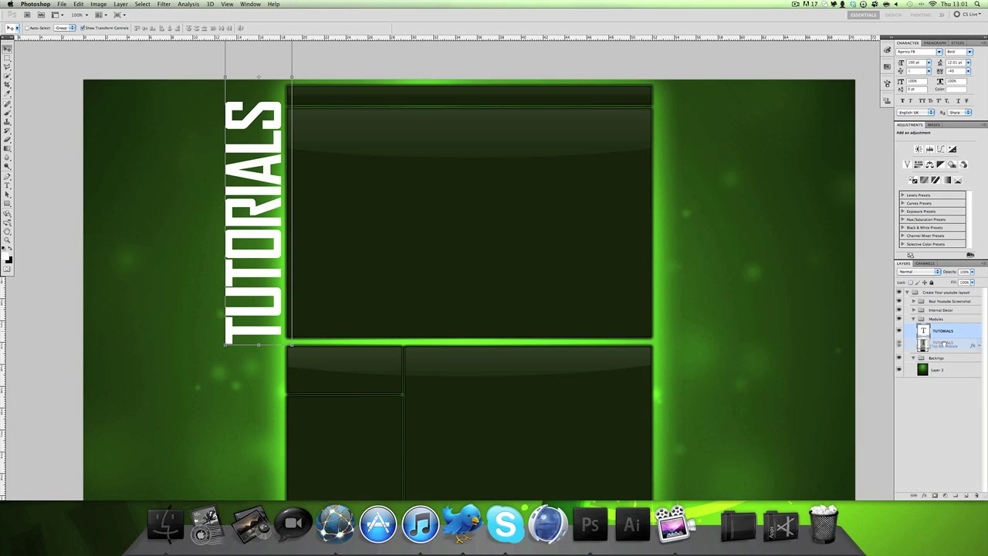
# - Move the TUTORIALS layer beneath Top Bar Module and position the text just outside the module's left edge
pyautogui.moveTo(273, 247); pyautogui.dragTo(279, 251)
pyautogui.moveTo(956, 333); pyautogui.dragTo(951, 351)
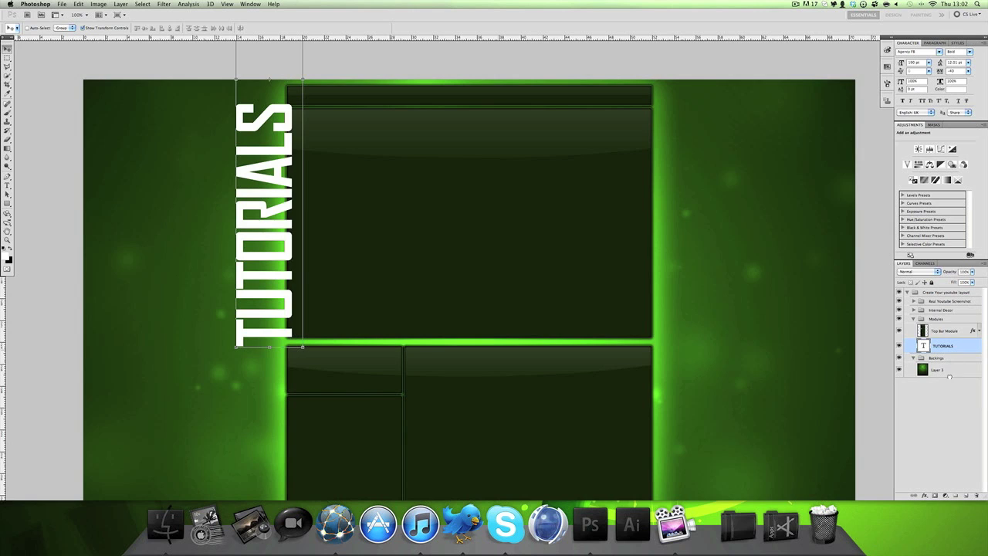
pyautogui.click(949, 409)
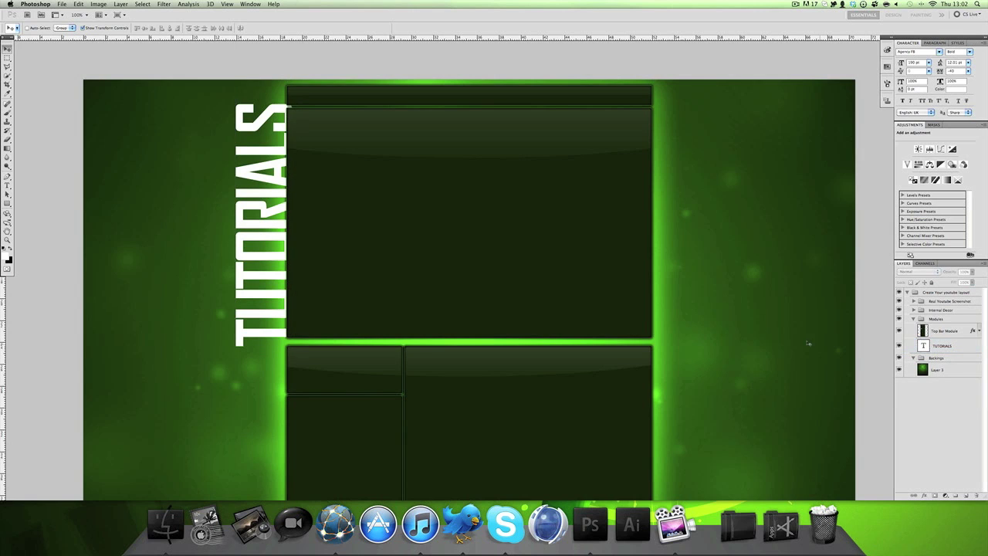
pyautogui.click(949, 330)
pyautogui.click(961, 349)
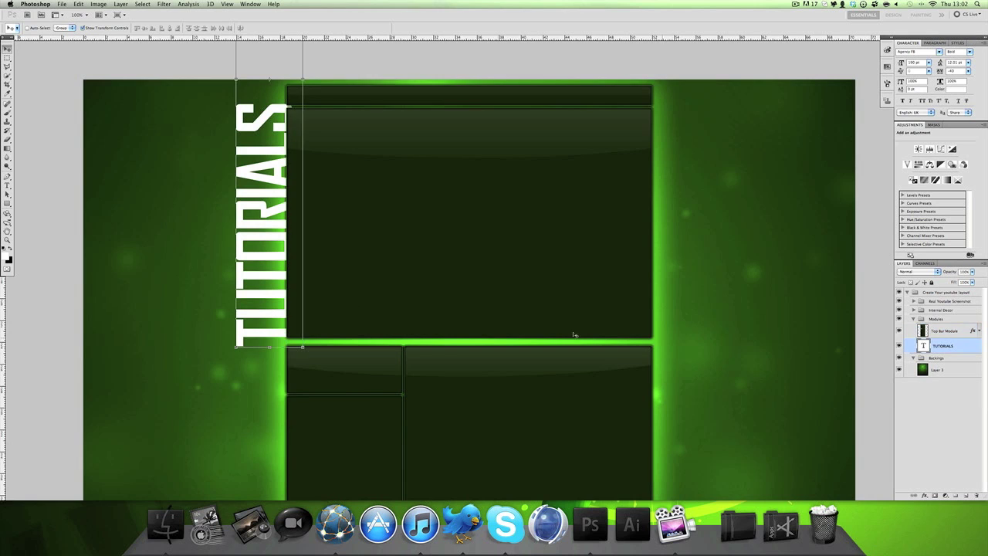
pyautogui.moveTo(257, 316); pyautogui.dragTo(246, 315)
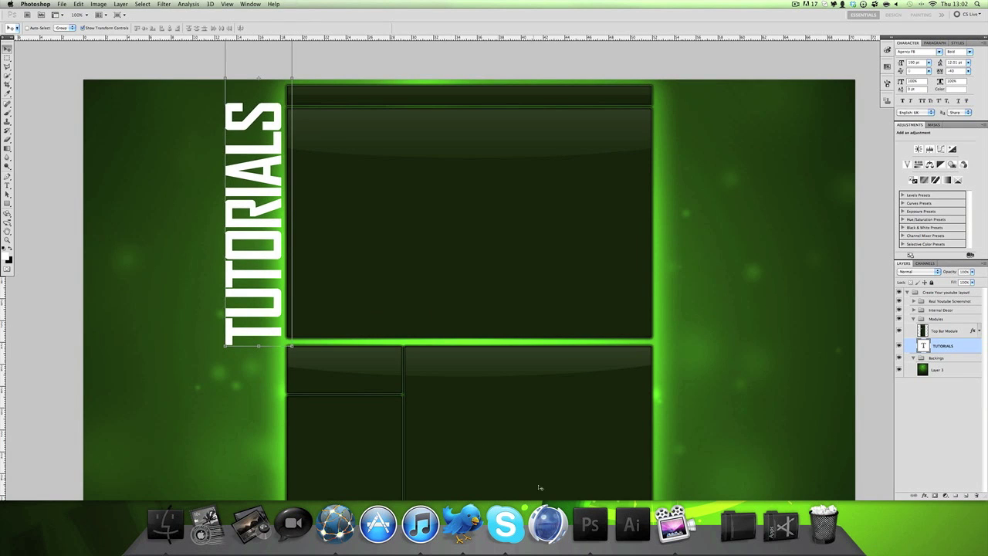
# - Try a 1 px outside stroke in dark grey #454545 on the TUTORIALS layer
pyautogui.click(924, 495)
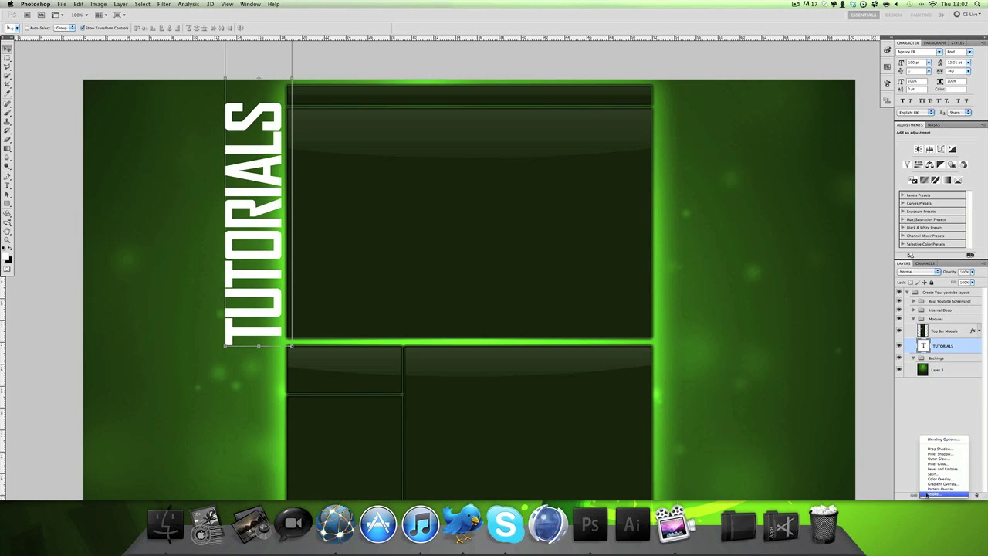
pyautogui.click(932, 493)
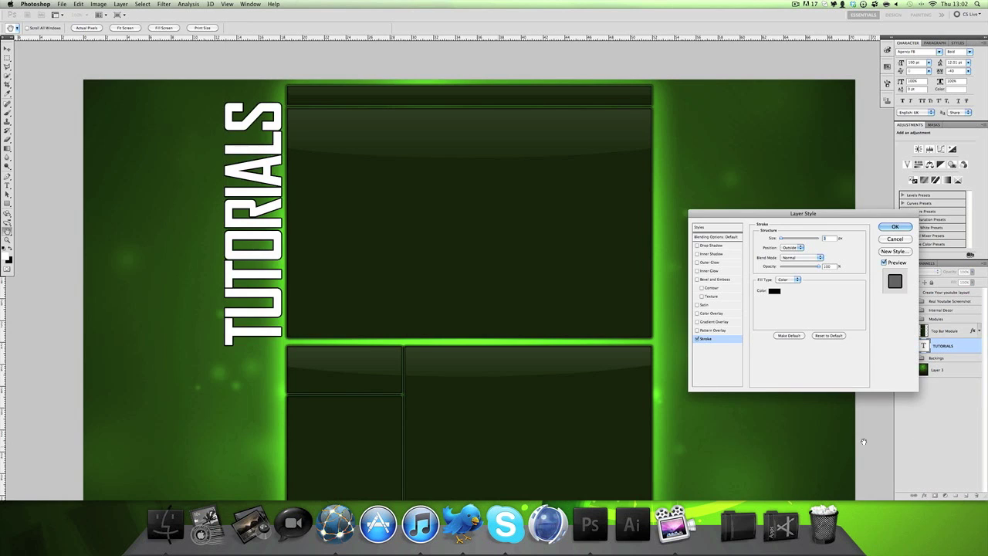
pyautogui.press('Down')
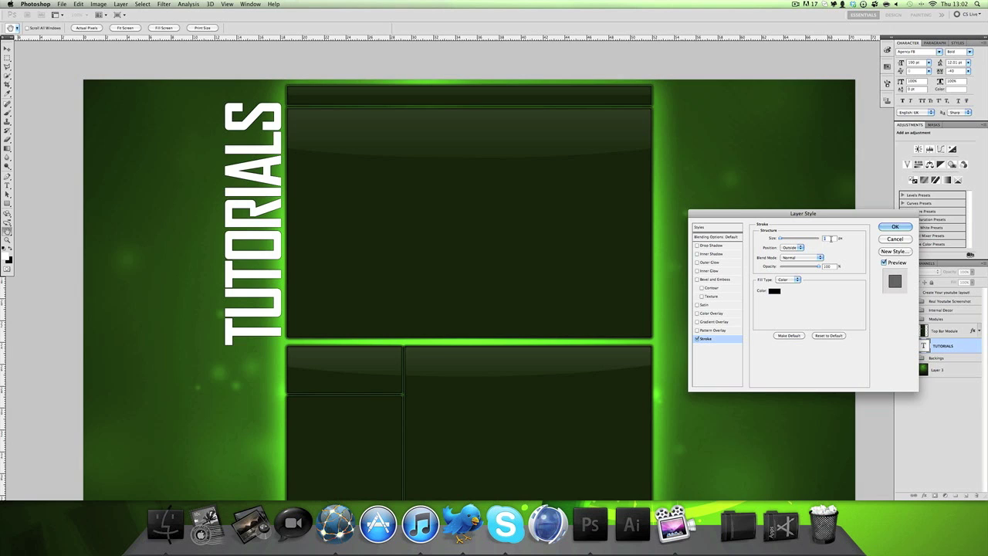
pyautogui.click(774, 293)
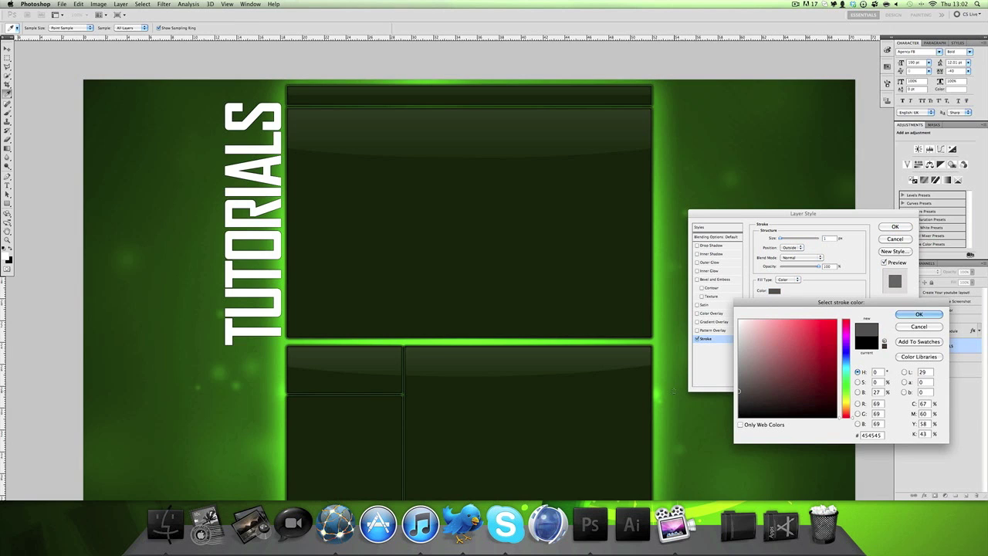
pyautogui.click(918, 315)
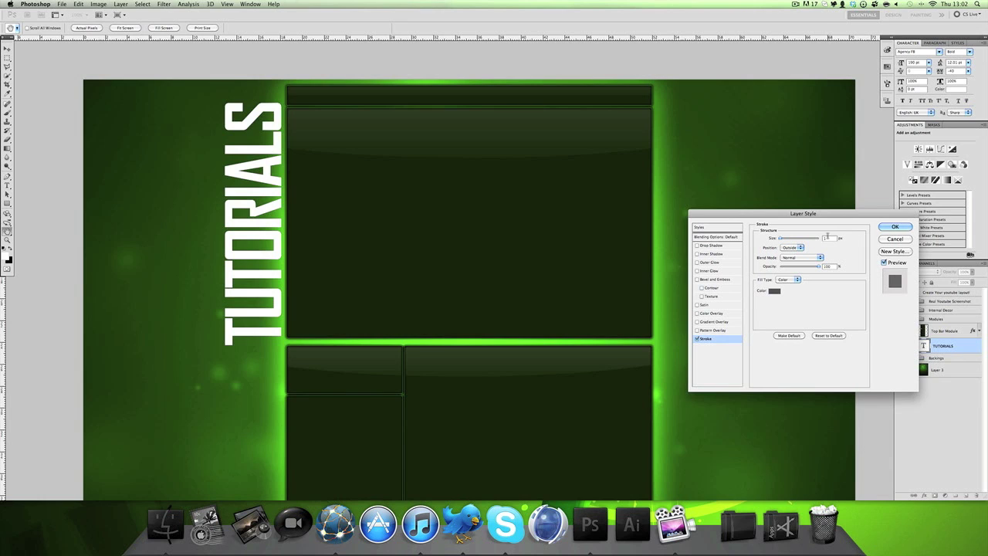
# - Try a 2 px stroke in green #4e892c and a black drop shadow with 27% spread on the TUTORIALS text
pyautogui.click(825, 238)
pyautogui.press('Up')
pyautogui.click(774, 291)
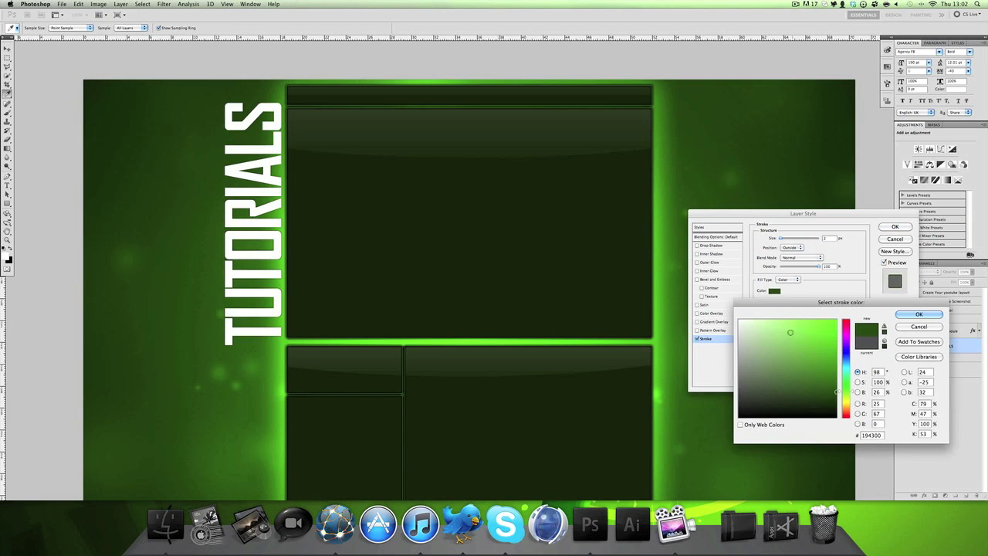
pyautogui.click(703, 197)
pyautogui.click(804, 368)
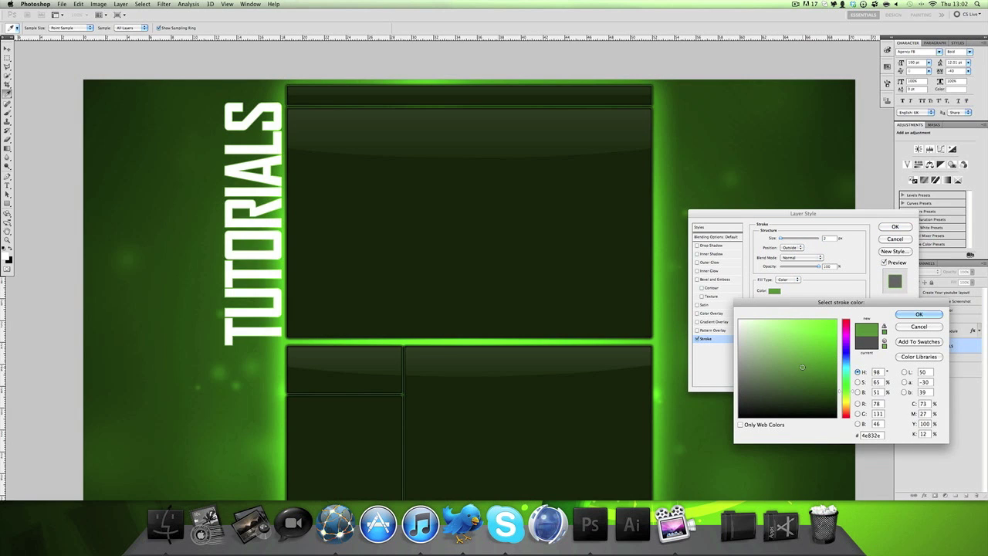
pyautogui.click(804, 365)
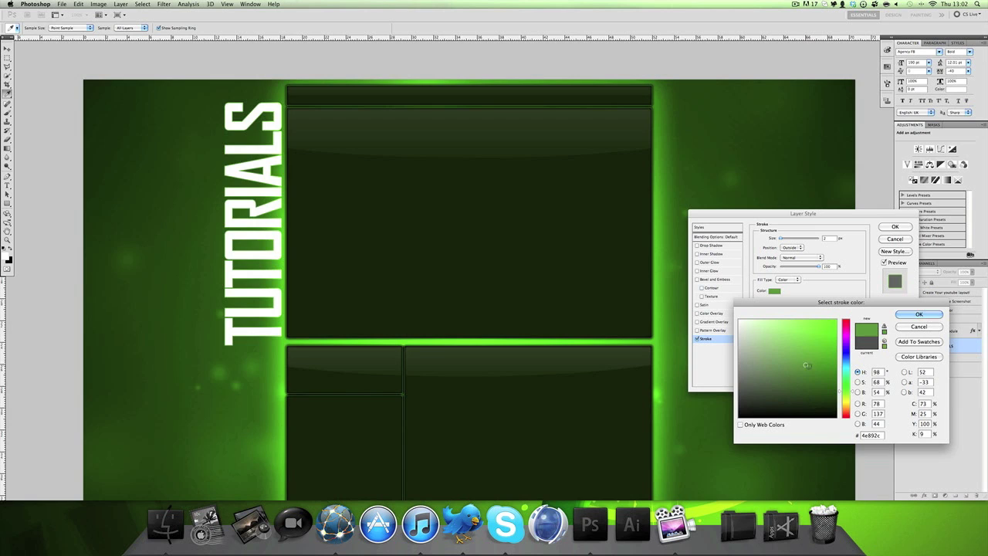
pyautogui.click(918, 314)
pyautogui.click(712, 246)
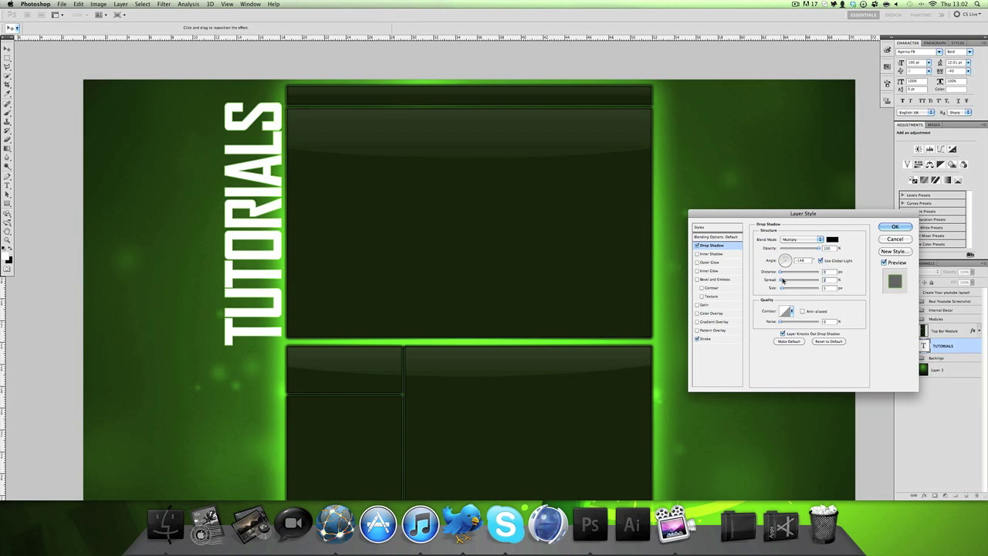
pyautogui.moveTo(781, 280)
pyautogui.mouseDown()
pyautogui.moveTo(791, 279)
pyautogui.moveTo(786, 289)
pyautogui.mouseUp()
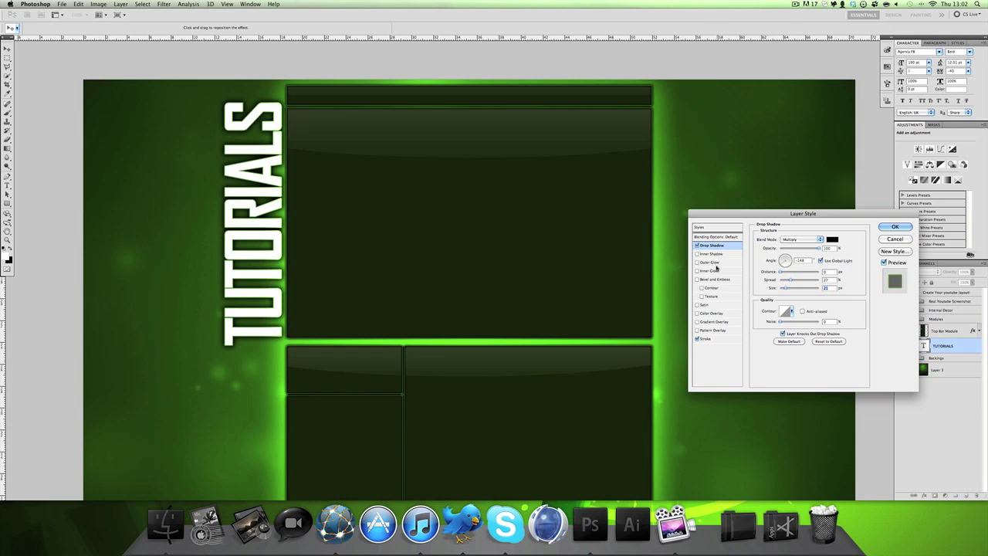
# - Try a linear black-to-white gradient overlay at 180° with reduced opacity, and discard all the layer style changes
pyautogui.click(722, 321)
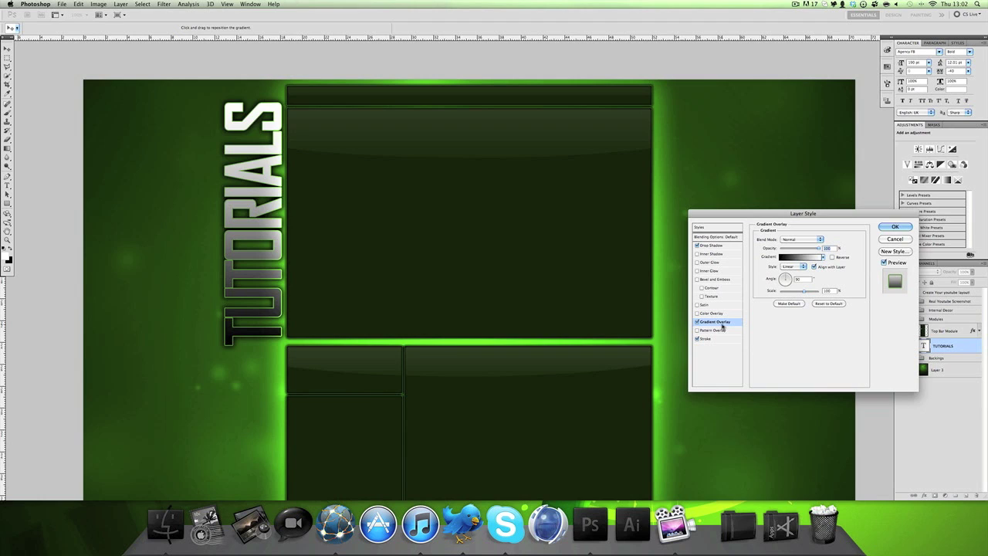
pyautogui.moveTo(783, 279); pyautogui.dragTo(796, 280)
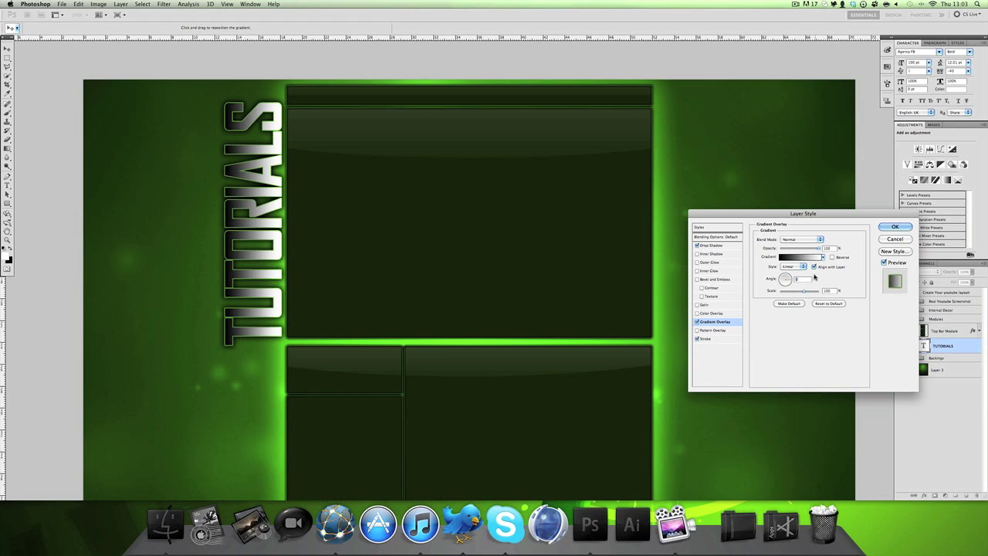
pyautogui.moveTo(798, 248); pyautogui.dragTo(818, 248)
pyautogui.moveTo(785, 279); pyautogui.dragTo(736, 280)
pyautogui.moveTo(726, 280); pyautogui.dragTo(757, 281)
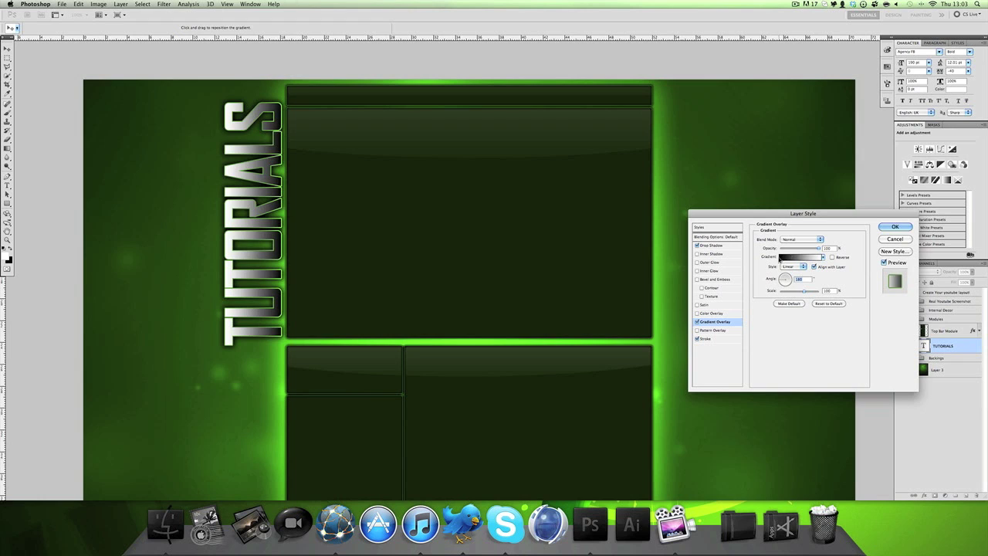
pyautogui.moveTo(793, 250); pyautogui.dragTo(789, 249)
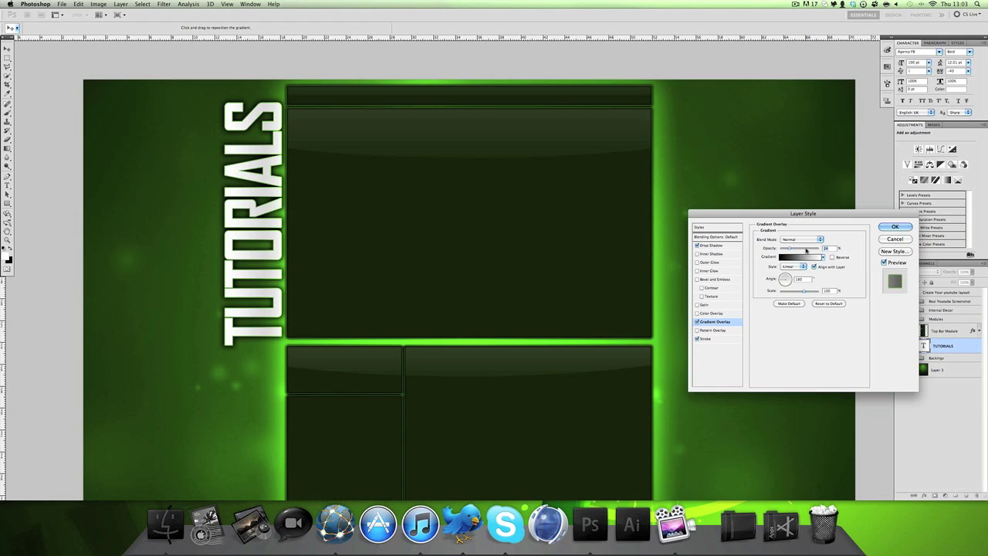
pyautogui.moveTo(808, 246)
pyautogui.mouseDown()
pyautogui.moveTo(817, 248)
pyautogui.moveTo(799, 247)
pyautogui.mouseUp()
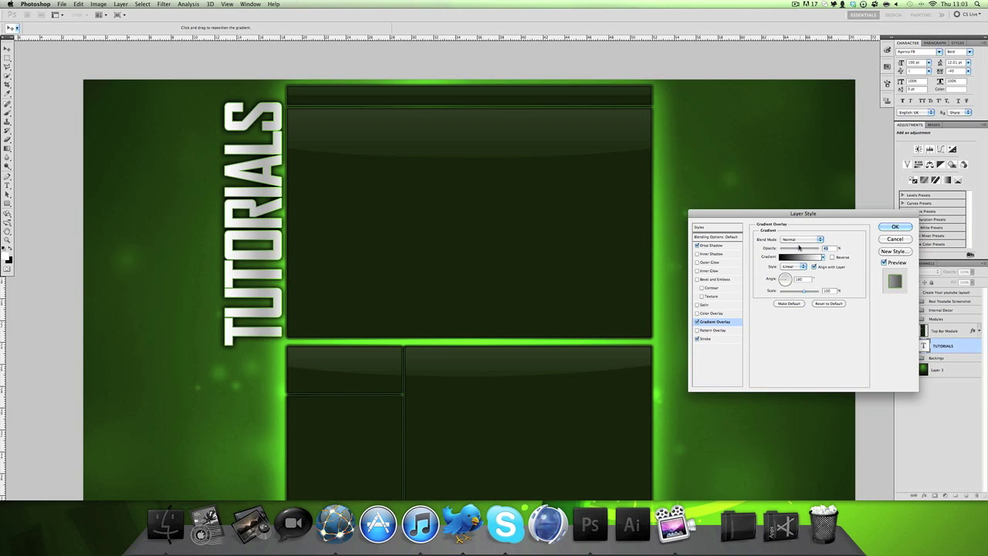
pyautogui.click(891, 239)
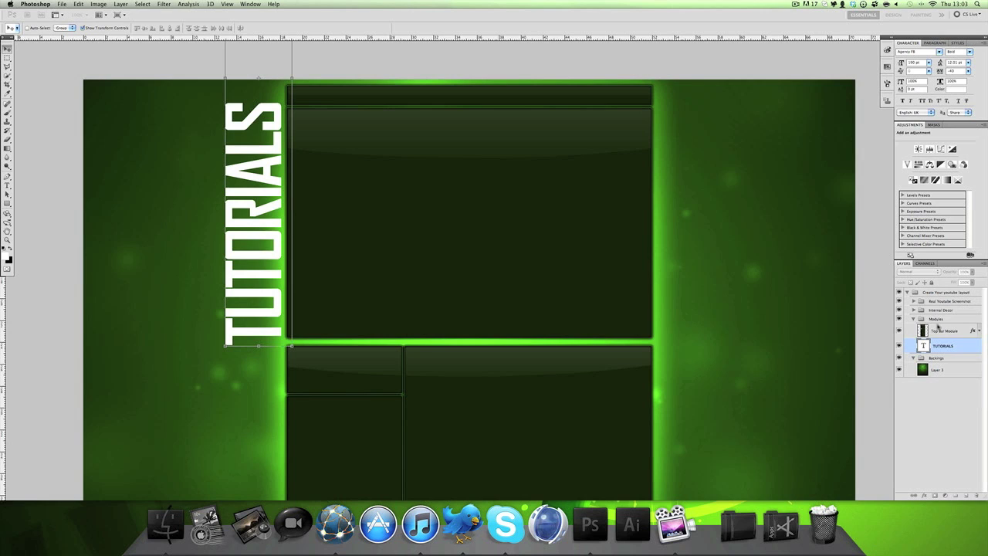
# - Move the TUTORIALS layer back above Top Bar Module
pyautogui.moveTo(958, 347); pyautogui.dragTo(953, 328)
pyautogui.click(951, 348)
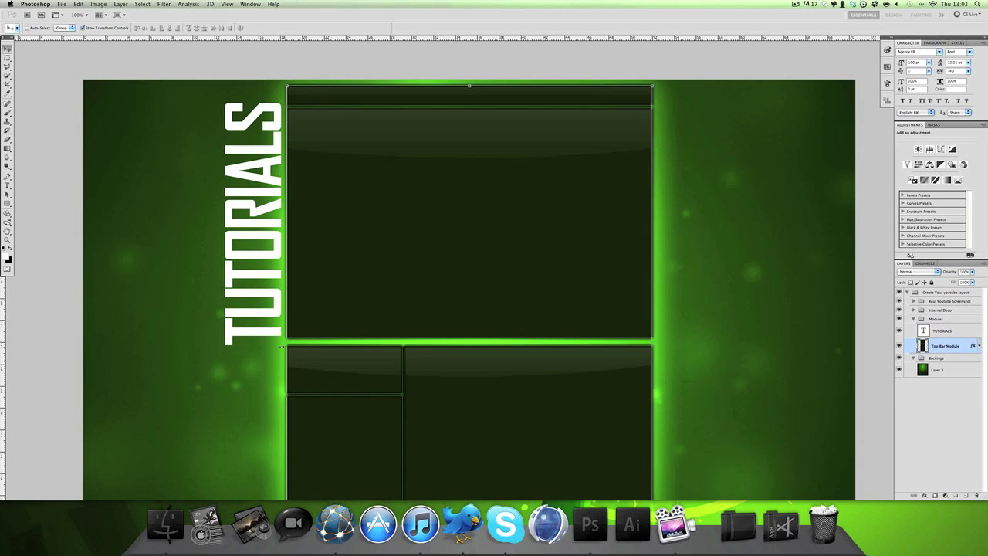
pyautogui.moveTo(327, 308); pyautogui.dragTo(391, 327)
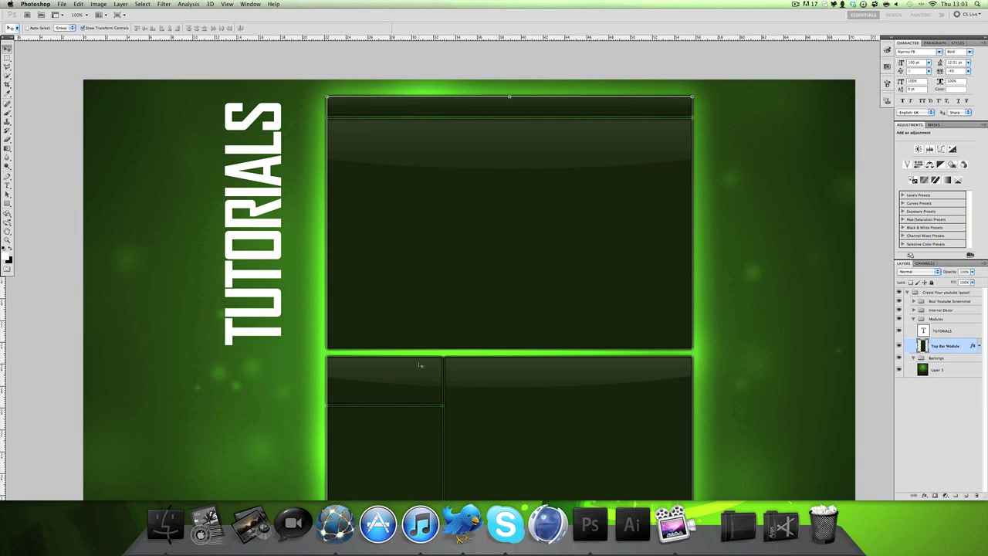
pyautogui.press('super+z')
# - Add an outside stroke in green #498625 to the TUTORIALS layer
pyautogui.click(946, 333)
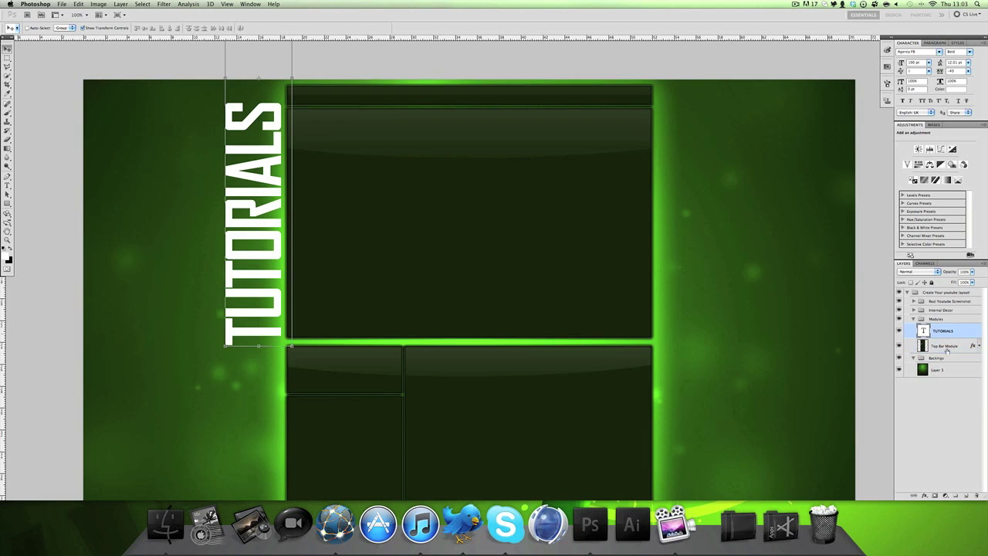
pyautogui.click(923, 495)
pyautogui.click(931, 494)
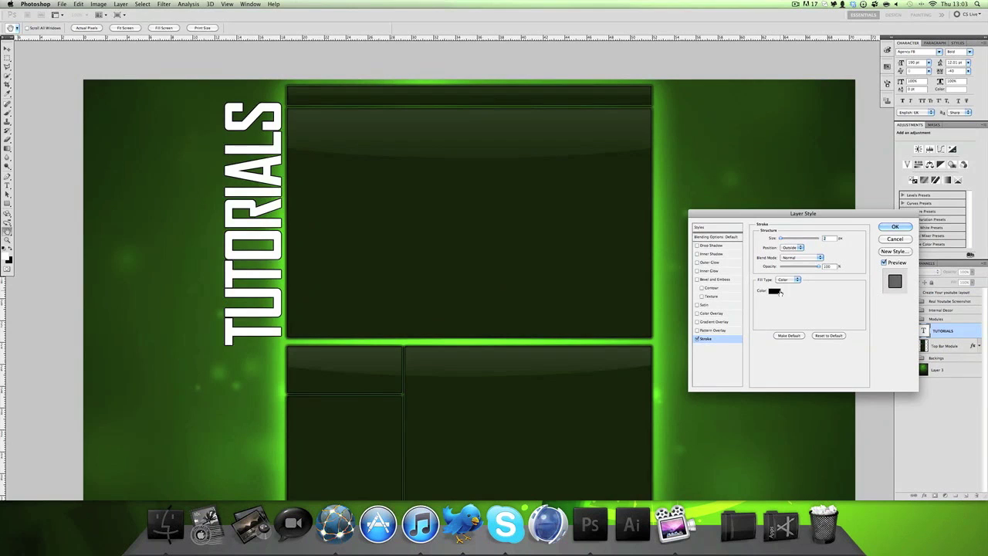
pyautogui.click(775, 291)
pyautogui.moveTo(669, 324)
pyautogui.mouseDown()
pyautogui.moveTo(658, 335)
pyautogui.moveTo(667, 341)
pyautogui.mouseUp()
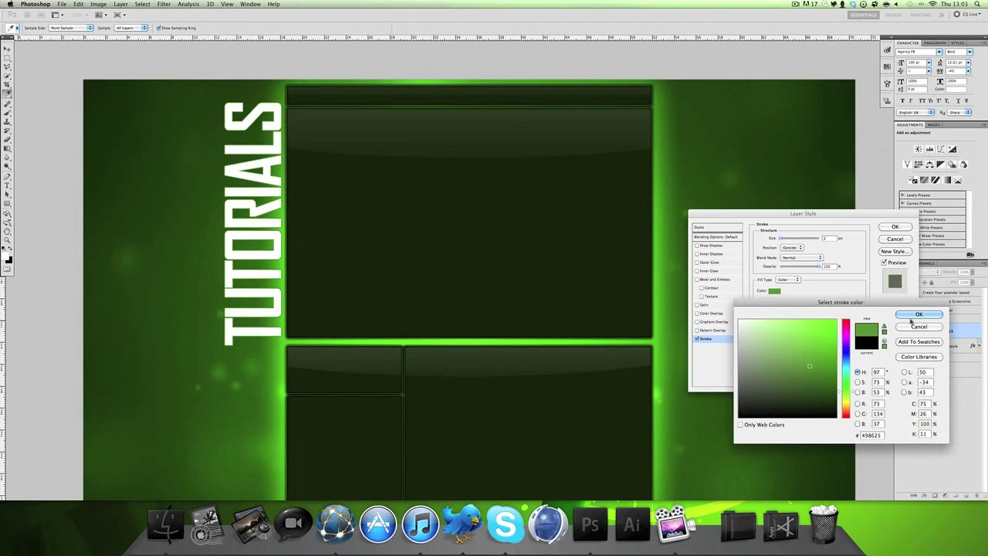
pyautogui.click(926, 315)
# - Add a black drop shadow to TUTORIALS with 100% opacity, 0 px distance, 26% spread and an enlarged size
pyautogui.click(713, 246)
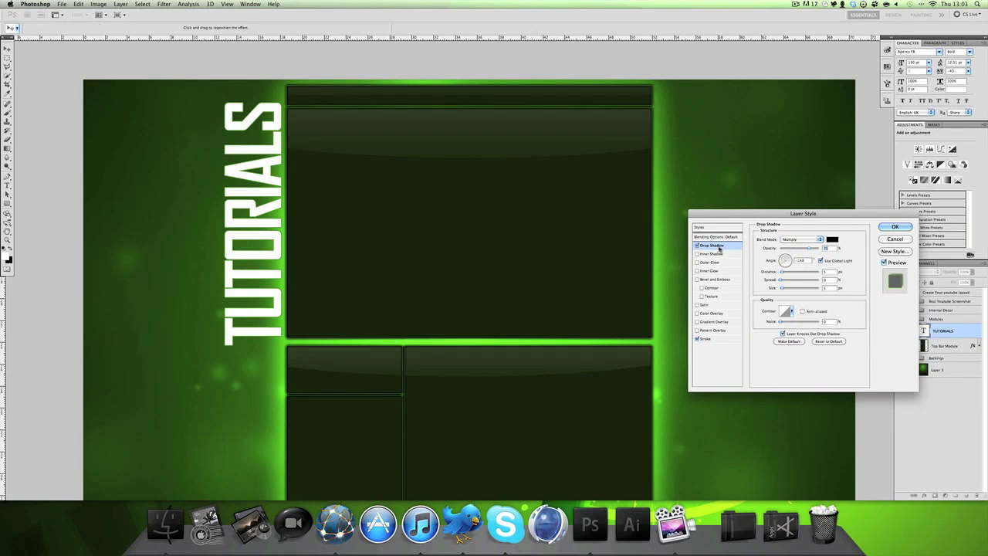
pyautogui.click(705, 338)
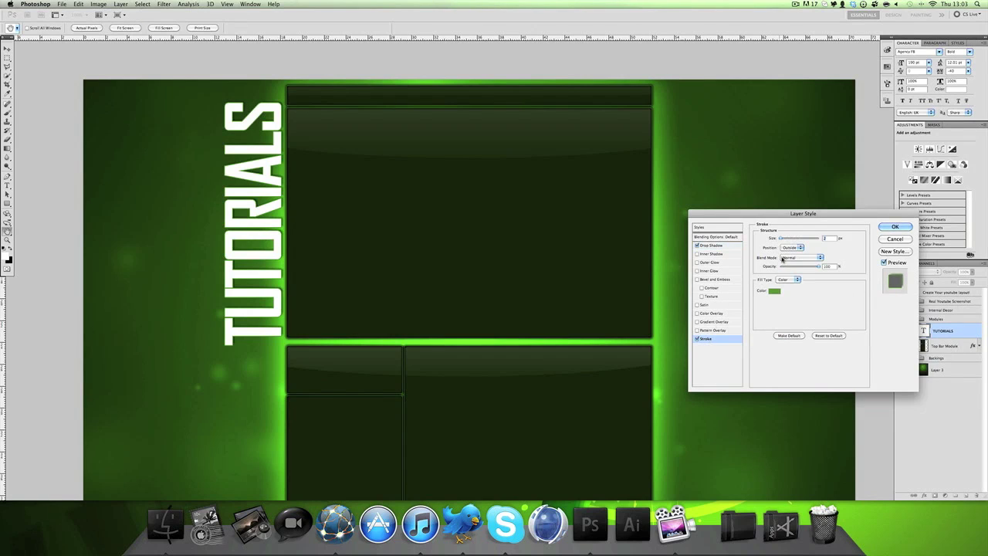
pyautogui.click(716, 245)
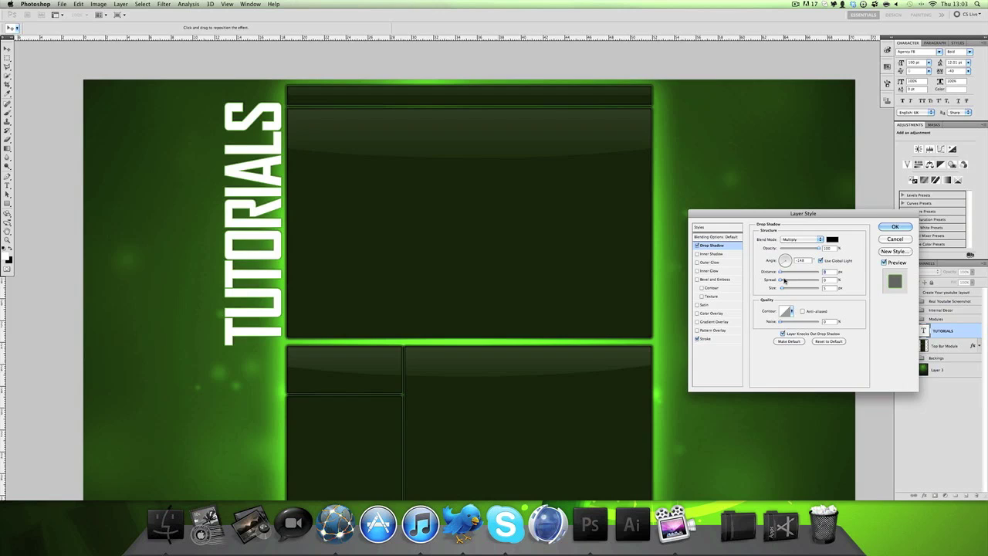
pyautogui.moveTo(784, 281); pyautogui.dragTo(787, 290)
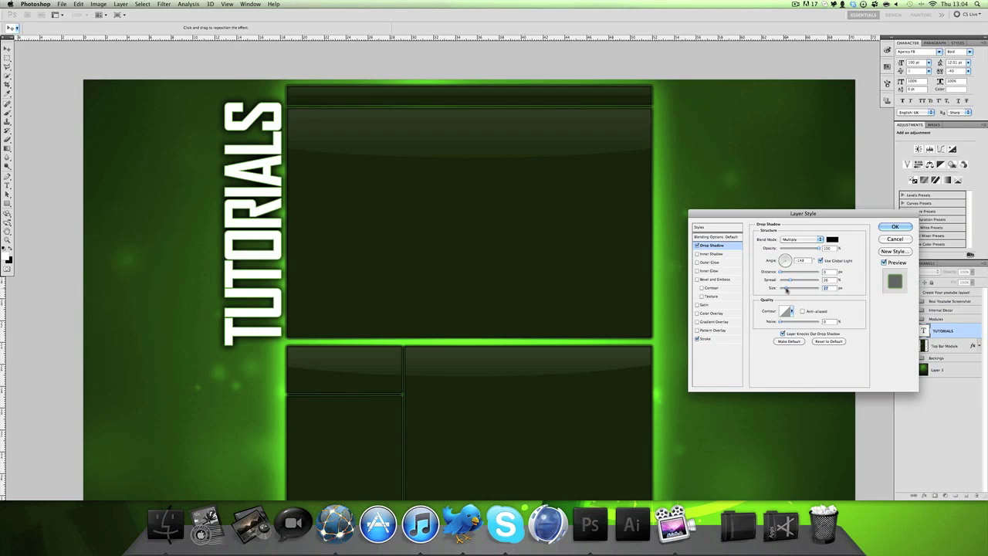
# - Add a linear black-to-white gradient overlay to TUTORIALS at -180° with 100% opacity and 90% scale
pyautogui.click(727, 320)
pyautogui.moveTo(785, 278); pyautogui.dragTo(747, 279)
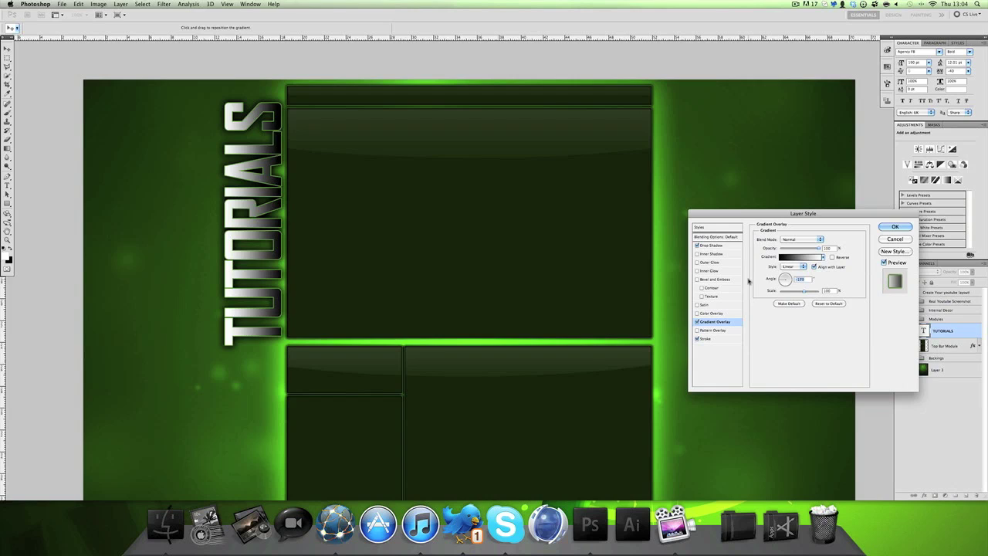
pyautogui.click(790, 249)
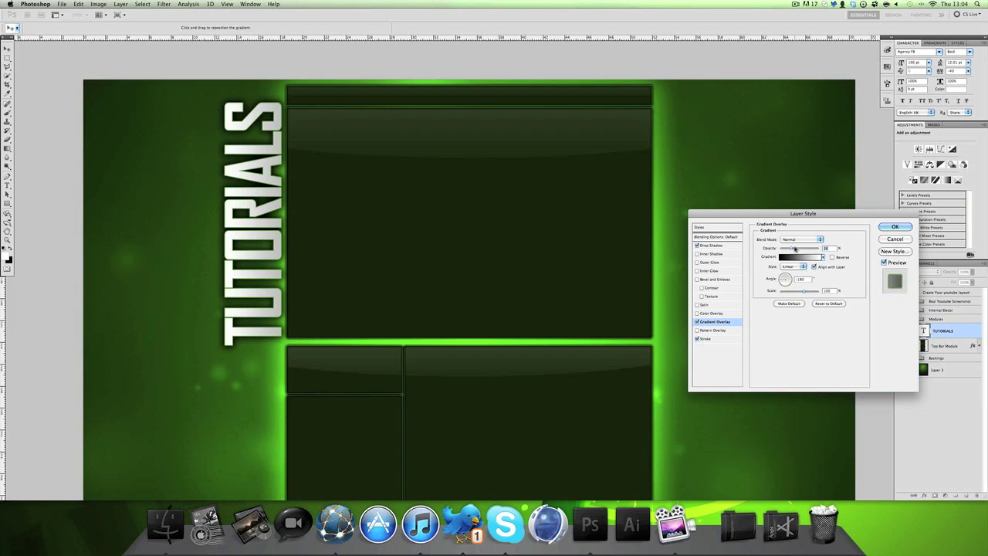
pyautogui.moveTo(791, 249); pyautogui.dragTo(819, 249)
pyautogui.moveTo(805, 291); pyautogui.dragTo(801, 292)
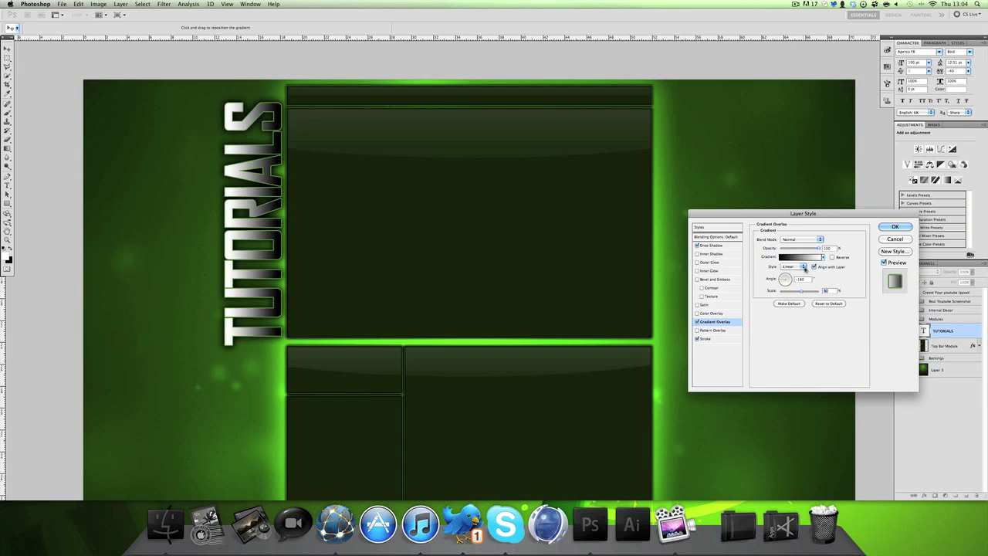
# - Recolour the black start stop of the overlay gradient to light grey
pyautogui.click(802, 256)
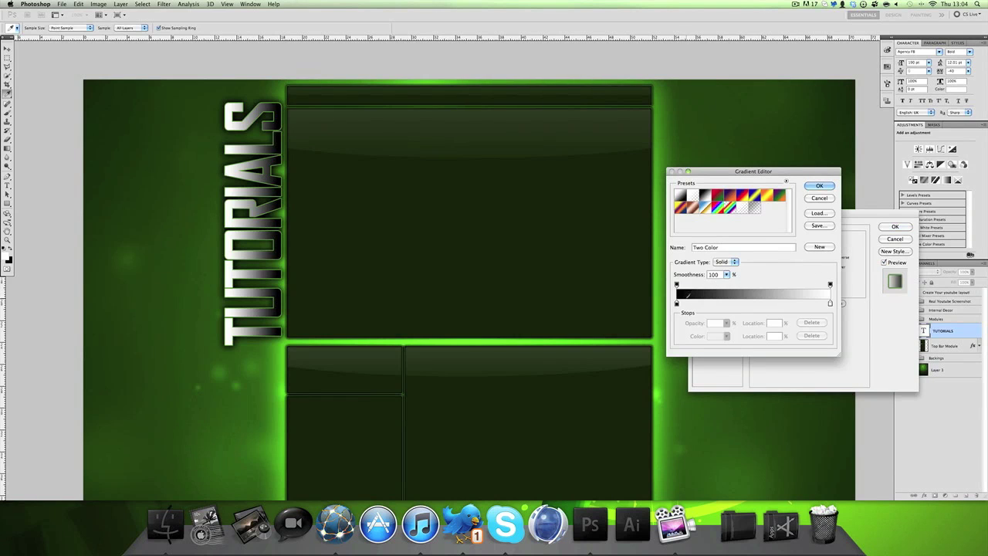
pyautogui.click(676, 303)
pyautogui.click(713, 337)
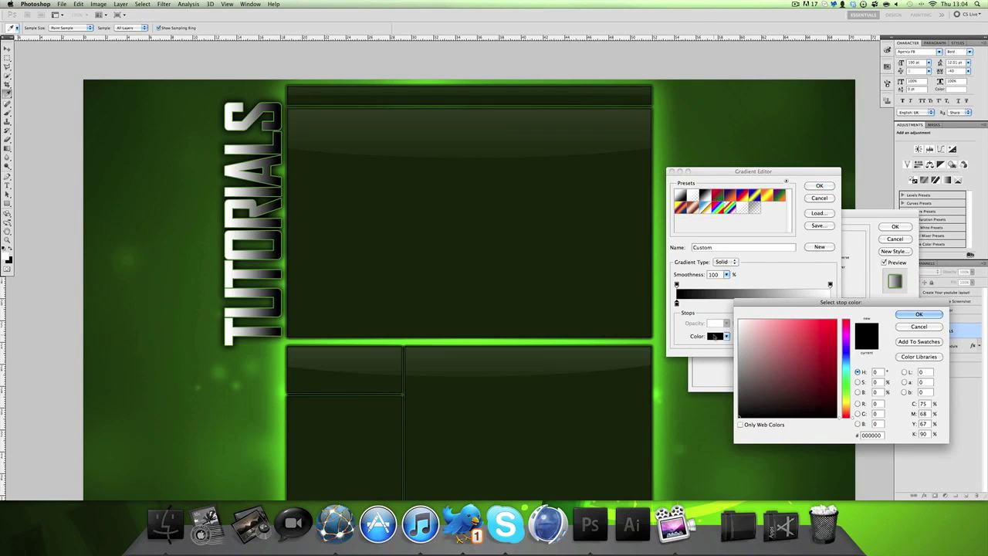
pyautogui.click(738, 346)
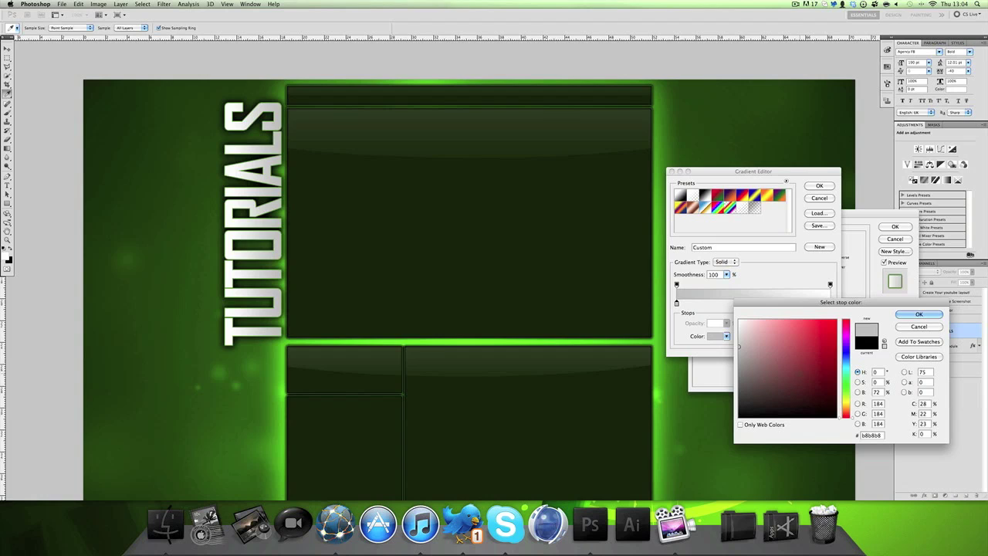
pyautogui.moveTo(775, 343); pyautogui.dragTo(695, 347)
pyautogui.click(909, 314)
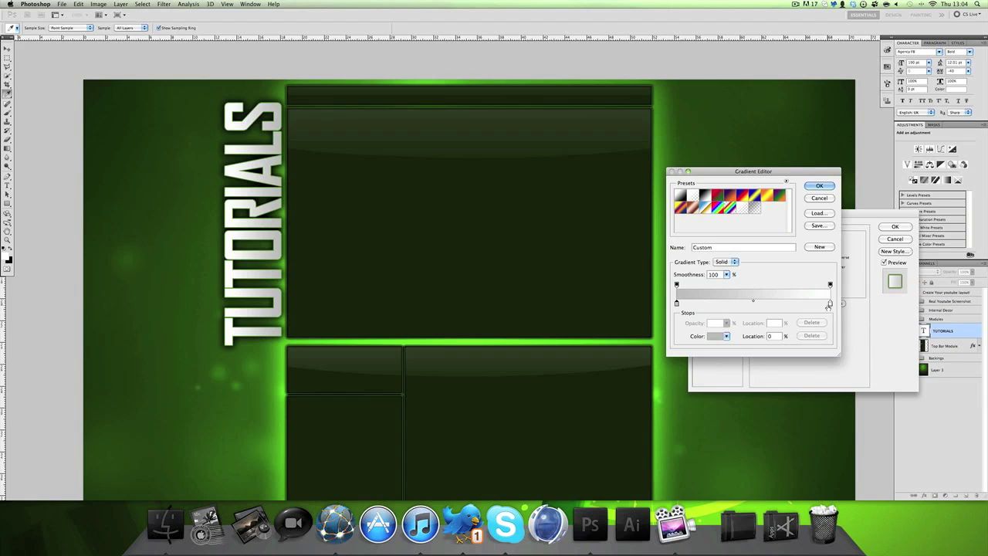
# - Change the gradient's end stop to light grey and add a darker #969696 stop at 50%
pyautogui.click(714, 338)
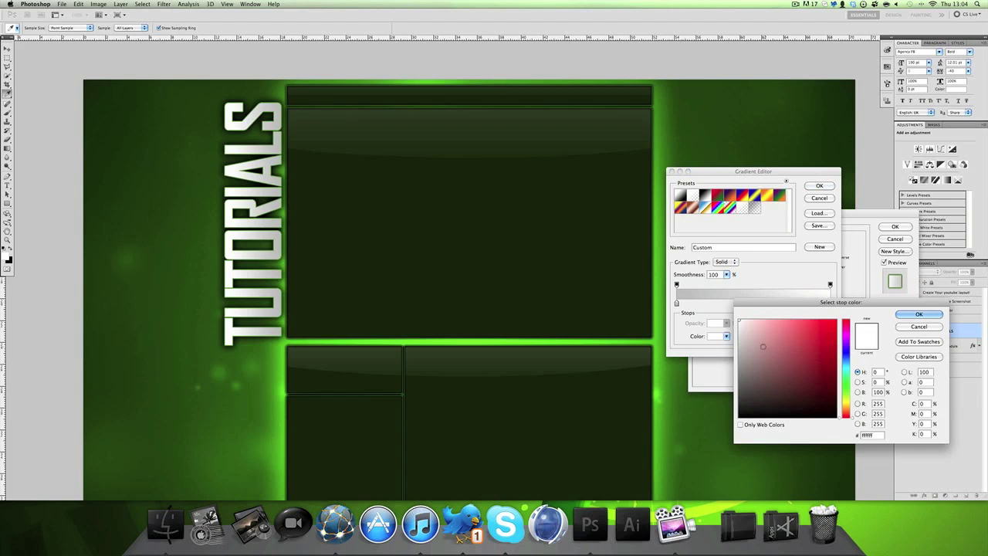
pyautogui.moveTo(763, 346); pyautogui.dragTo(735, 346)
pyautogui.click(908, 315)
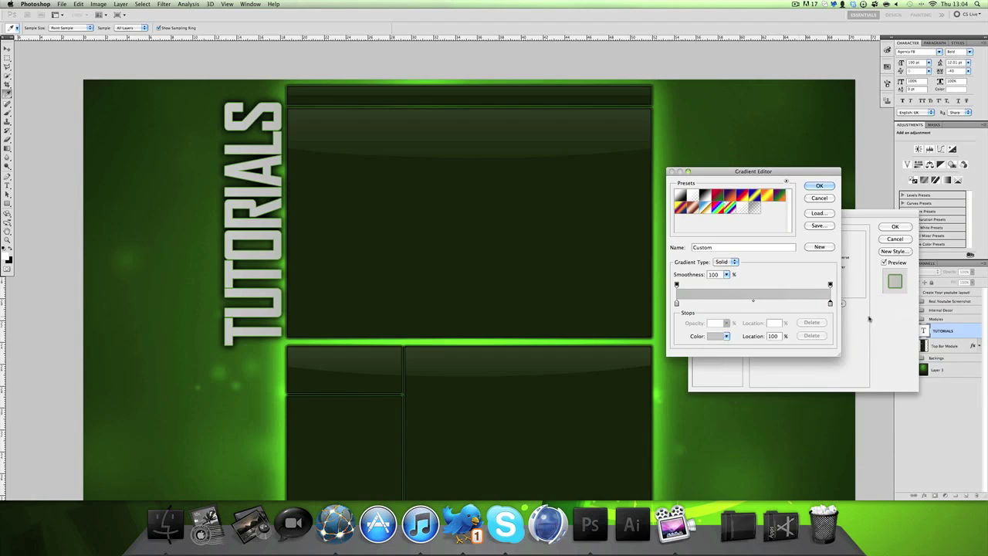
pyautogui.click(753, 303)
pyautogui.click(714, 337)
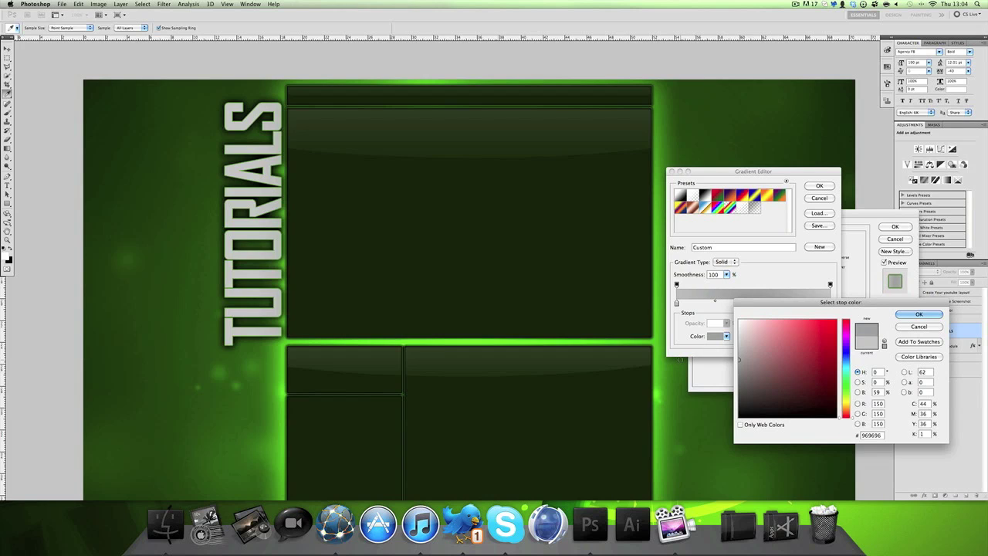
pyautogui.press('Return')
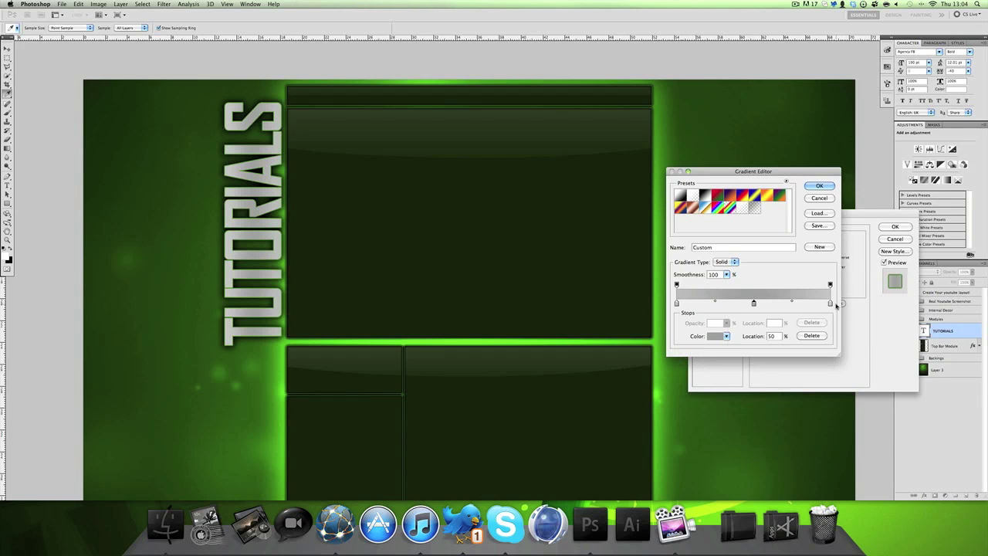
# - Create a hard edge at the gradient's midpoint with a light grey stop, and recolour the end stop to #f2f2f2
pyautogui.moveTo(830, 303); pyautogui.dragTo(754, 304)
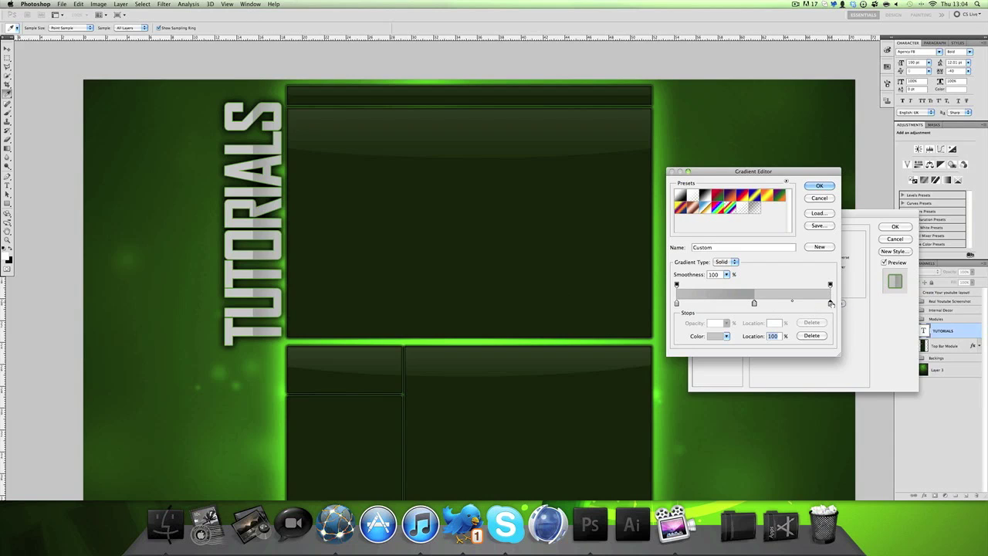
pyautogui.click(712, 336)
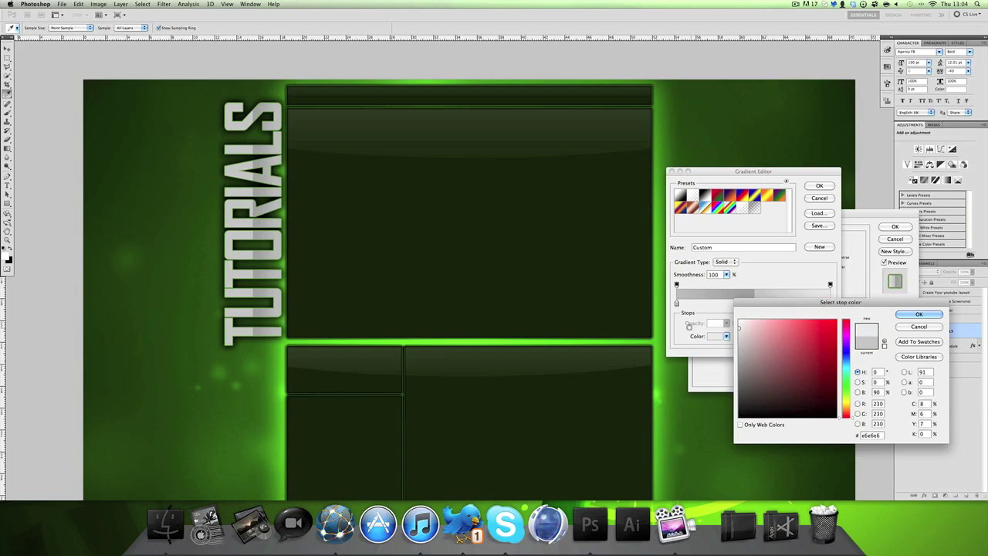
pyautogui.click(683, 326)
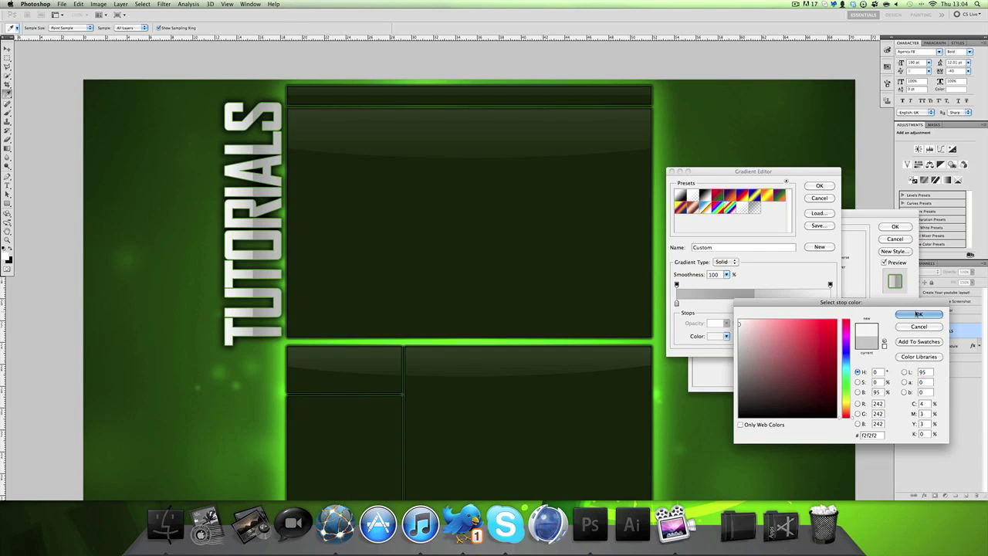
pyautogui.click(918, 314)
# - Add a gradient stop at 33% and colour it grey #bebebe
pyautogui.click(726, 303)
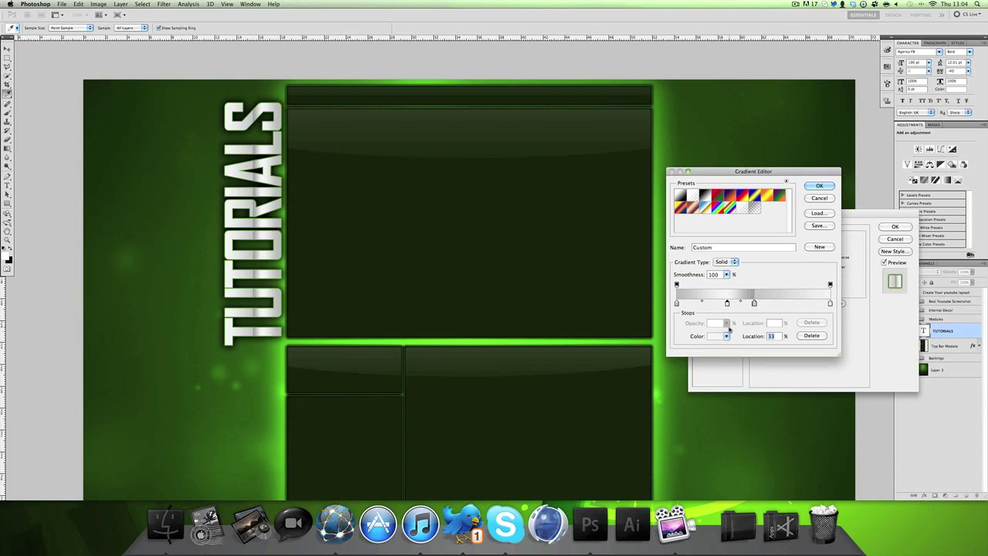
pyautogui.click(716, 335)
pyautogui.moveTo(781, 344)
pyautogui.mouseDown()
pyautogui.moveTo(684, 352)
pyautogui.moveTo(691, 346)
pyautogui.mouseUp()
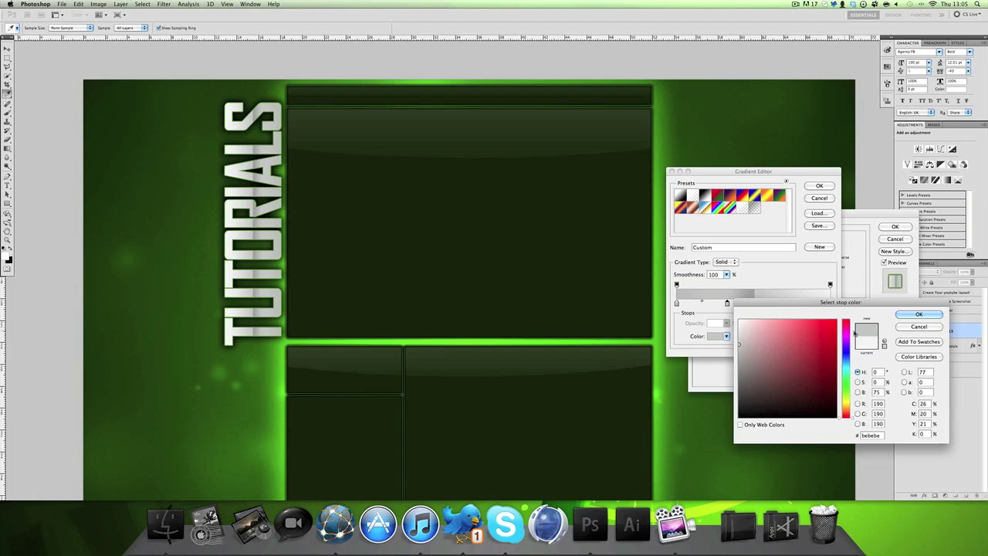
pyautogui.click(917, 315)
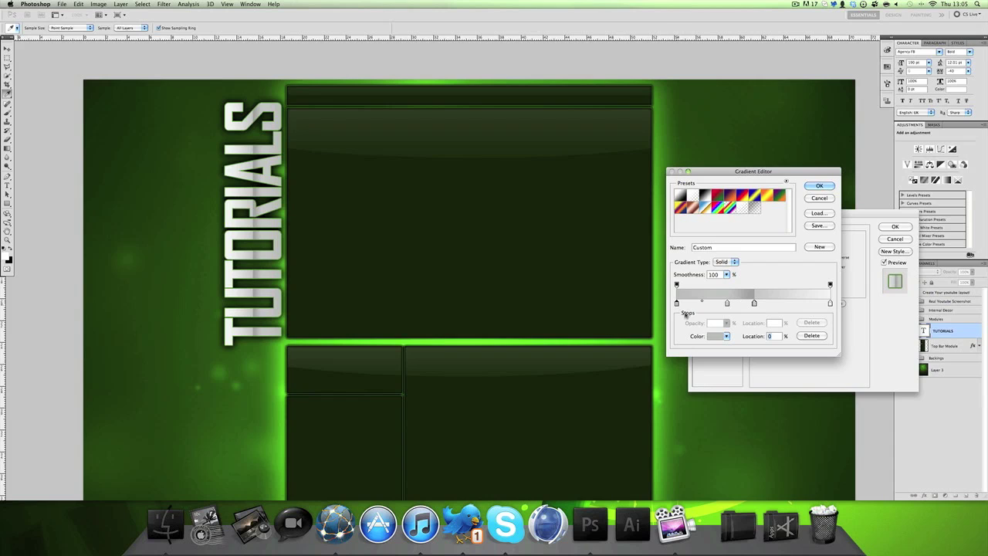
# - Adjust the grey of the gradient's start stop and apply the custom gradient to the overlay
pyautogui.click(718, 336)
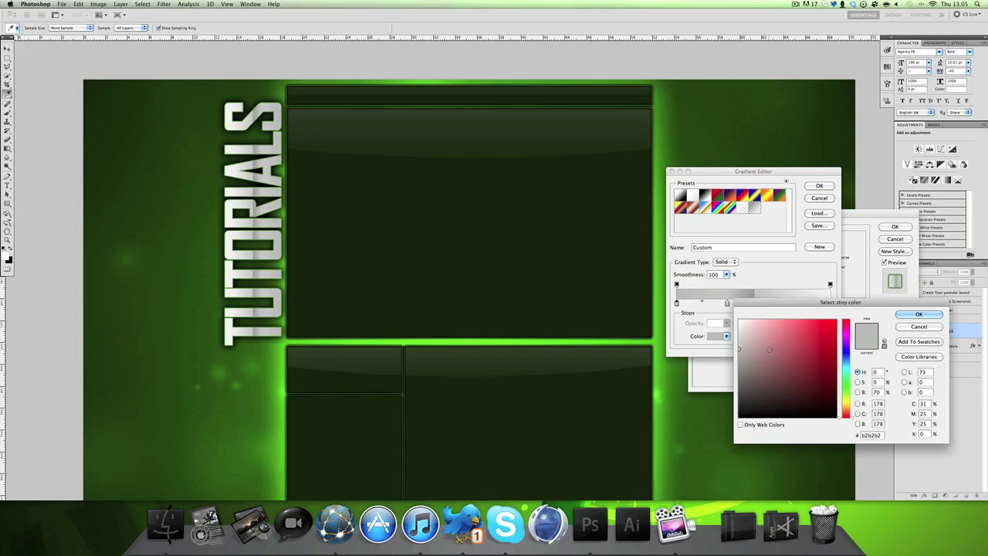
pyautogui.moveTo(766, 353); pyautogui.dragTo(687, 354)
pyautogui.click(920, 314)
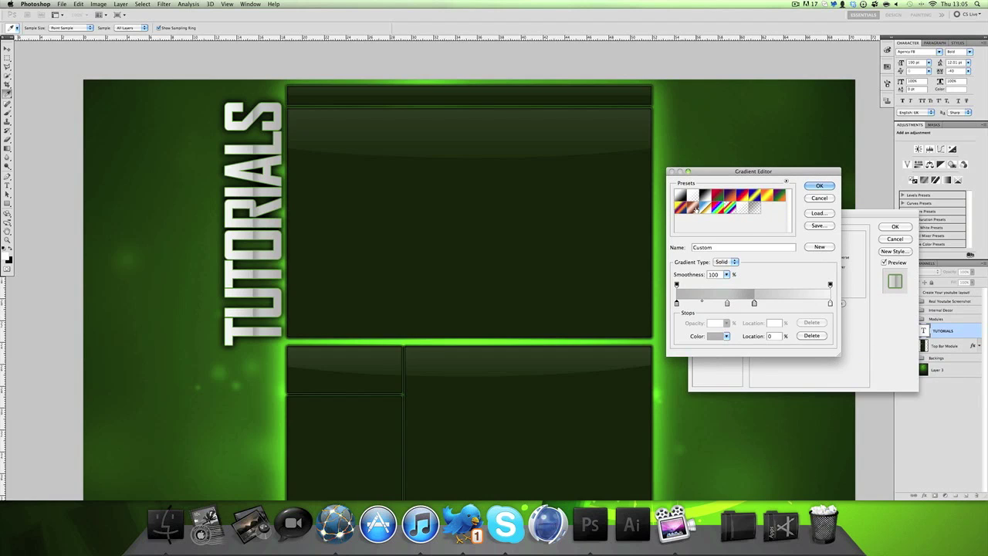
pyautogui.click(820, 189)
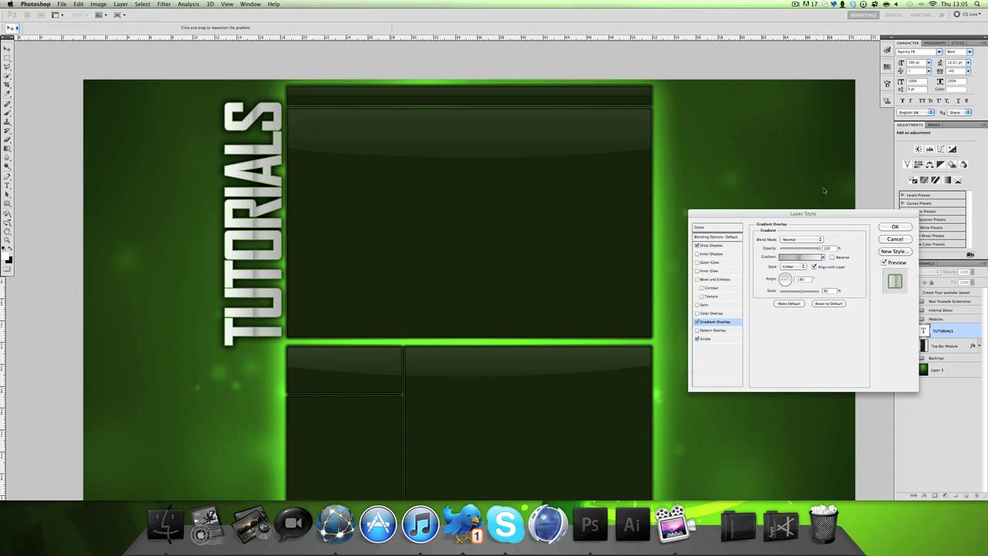
# - Add a black inner shadow to TUTORIALS with 0 px distance, increased choke and size, and reduced opacity, and apply the layer style
pyautogui.click(712, 254)
pyautogui.moveTo(801, 247); pyautogui.dragTo(734, 271)
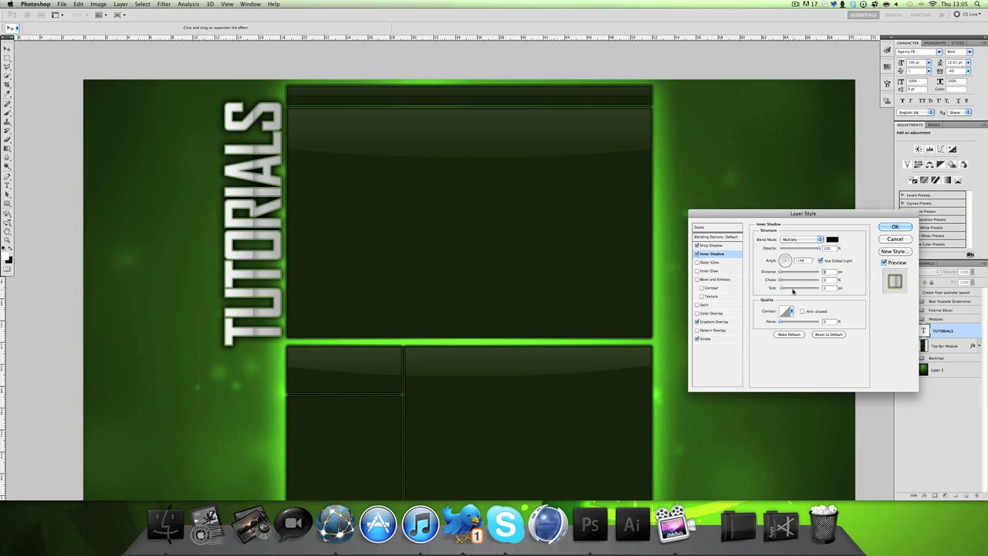
pyautogui.moveTo(780, 280); pyautogui.dragTo(785, 281)
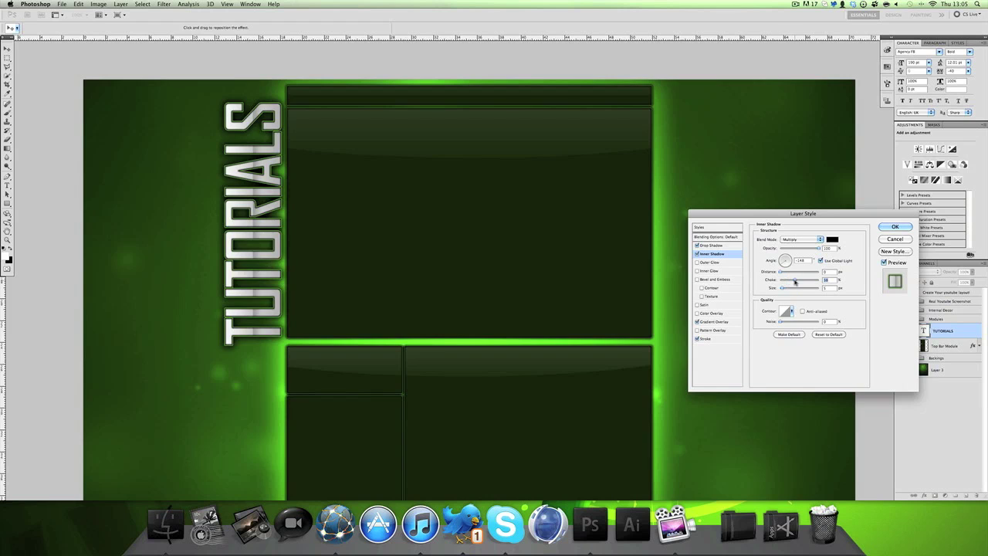
pyautogui.moveTo(782, 288); pyautogui.dragTo(783, 290)
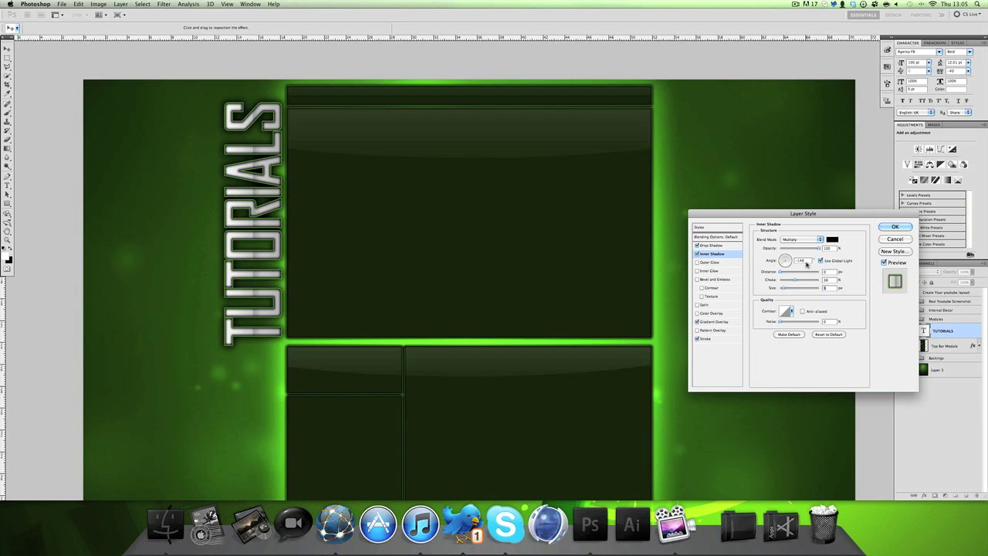
pyautogui.moveTo(800, 249); pyautogui.dragTo(792, 250)
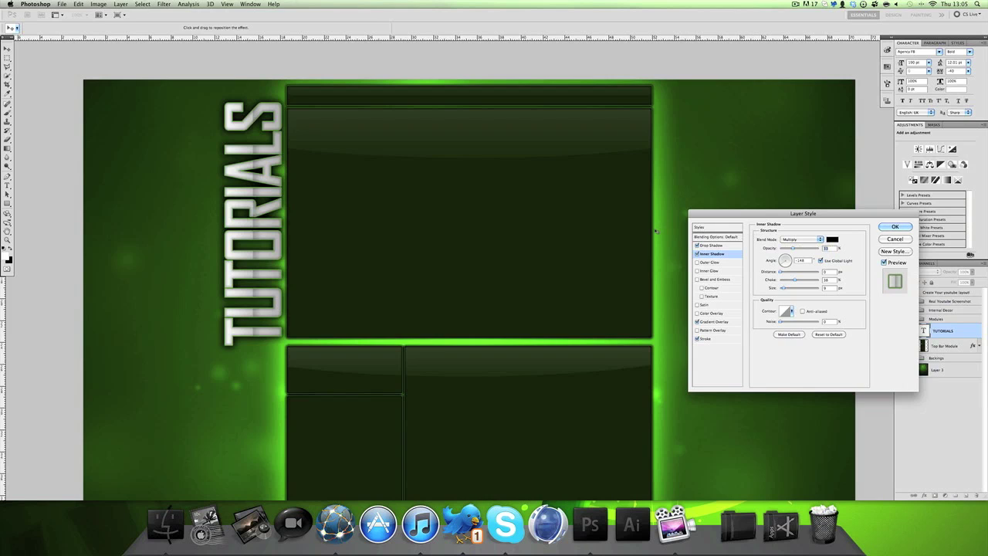
pyautogui.click(893, 226)
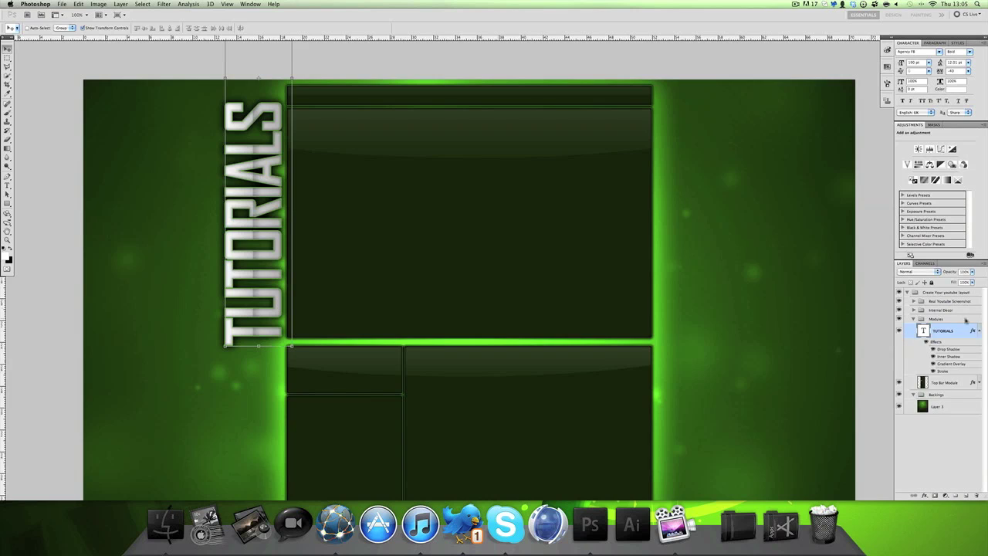
# - Duplicate the TUTORIALS layer and replace the copy's text with YOUBUE.COM/TUTORIALS
pyautogui.click(978, 331)
pyautogui.moveTo(946, 337); pyautogui.dragTo(951, 491)
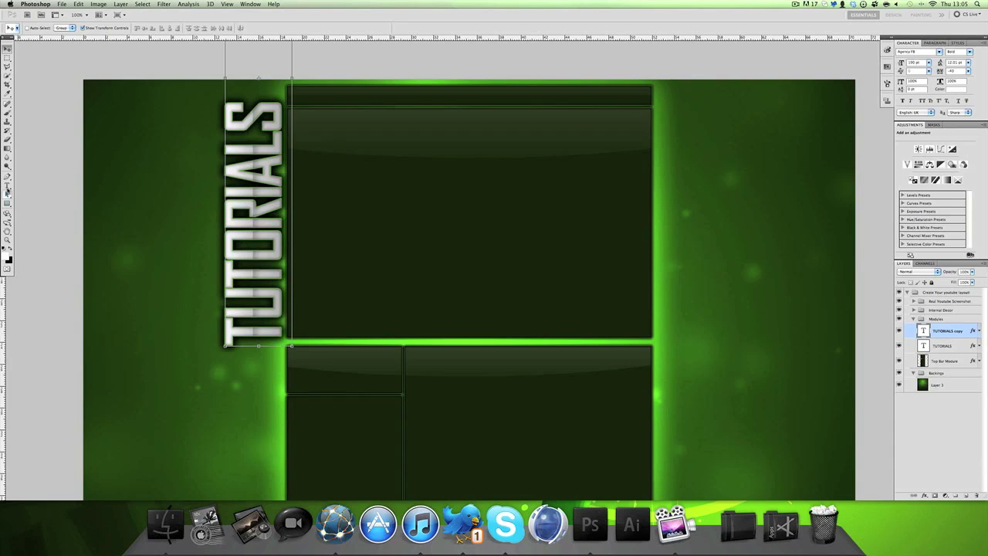
pyautogui.click(7, 185)
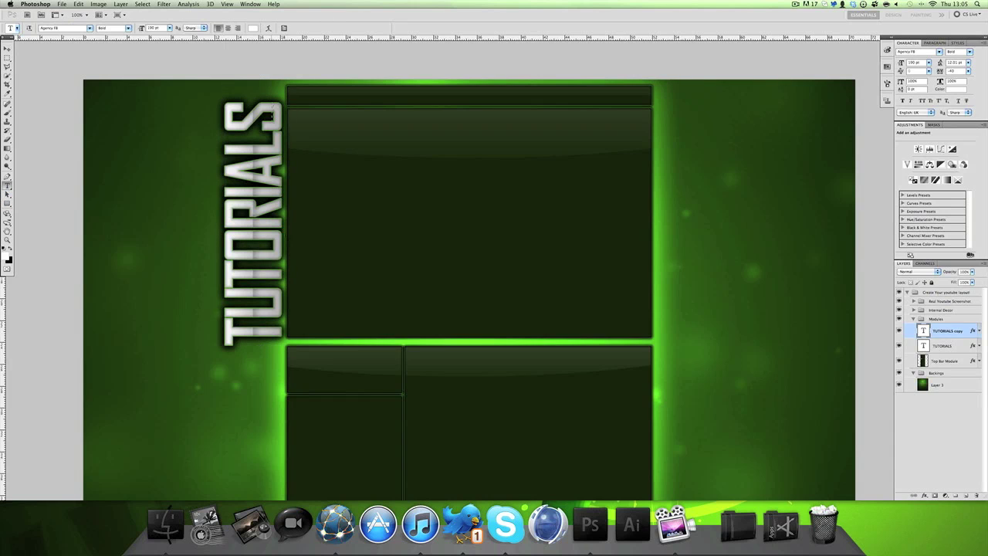
pyautogui.moveTo(286, 430); pyautogui.dragTo(286, 429)
pyautogui.press('Escape')
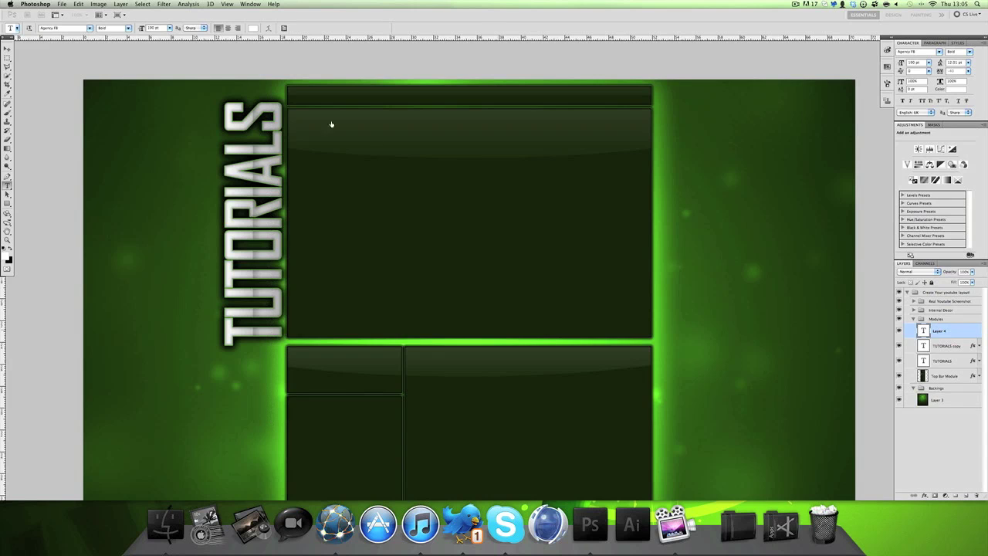
pyautogui.doubleClick(242, 317)
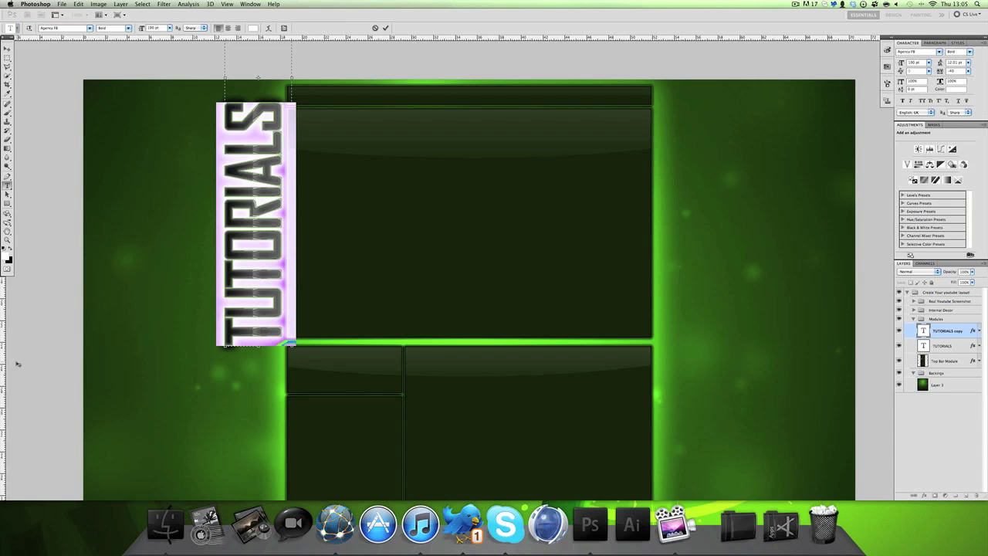
pyautogui.write('YOUBUE.CO')
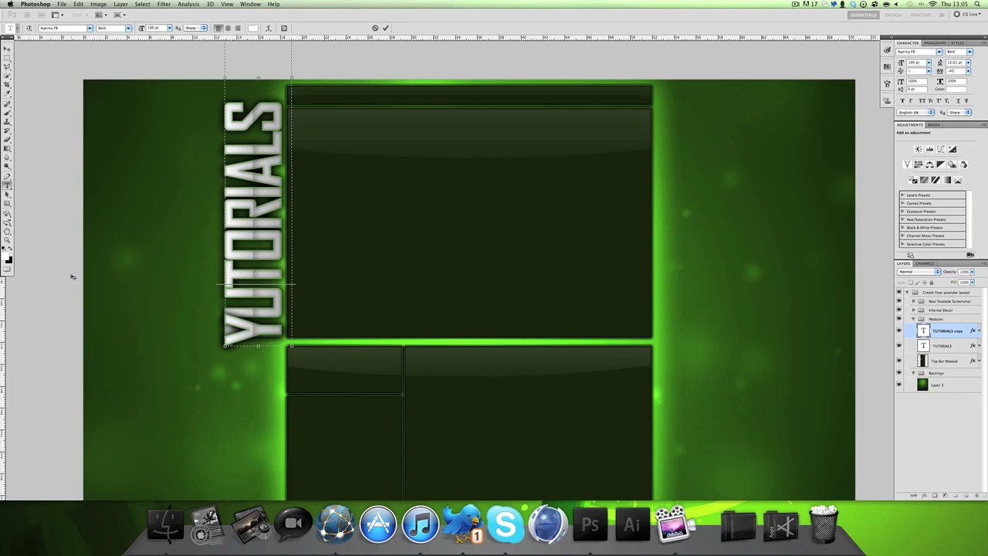
pyautogui.write('M')
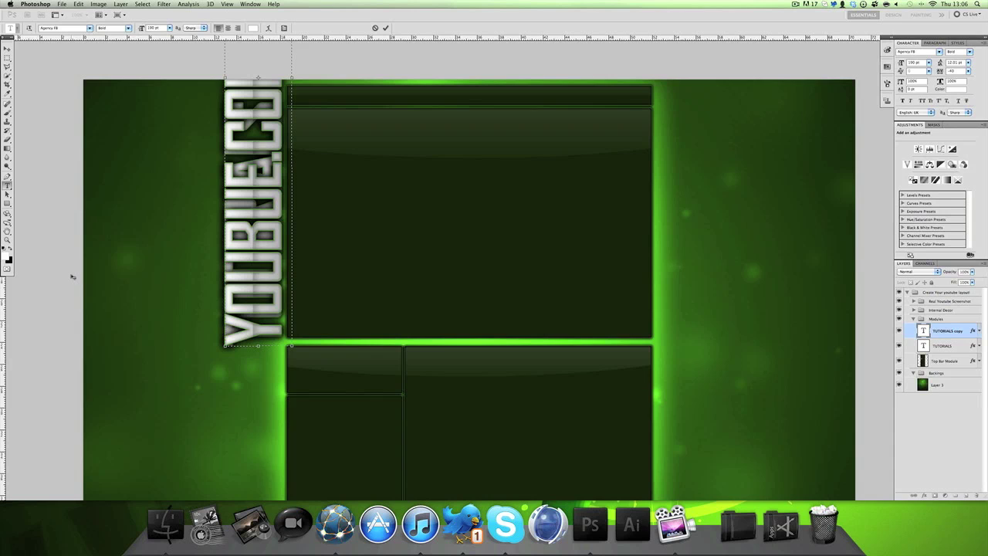
pyautogui.write('LS')
# - Rotate the YOUBUE.COM/TUTORIALS text 180° and move it to the right of the main module
pyautogui.moveTo(342, 304); pyautogui.dragTo(394, 389)
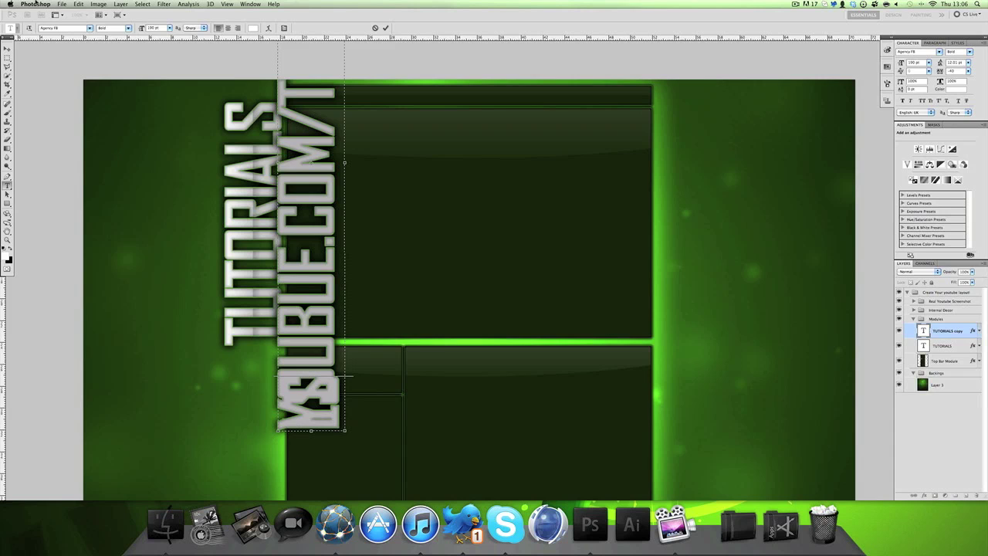
pyautogui.click(79, 4)
pyautogui.moveTo(90, 175)
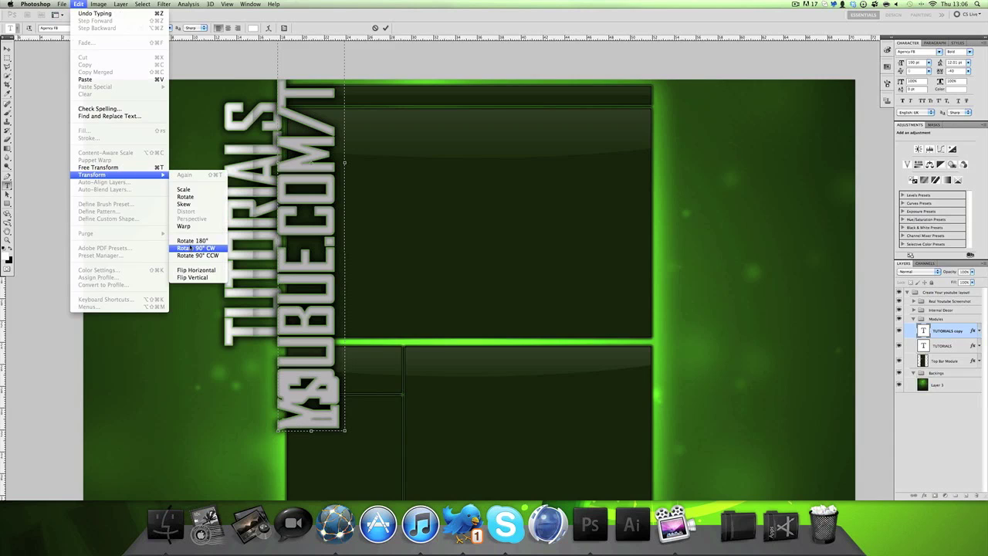
pyautogui.click(192, 240)
pyautogui.click(347, 280)
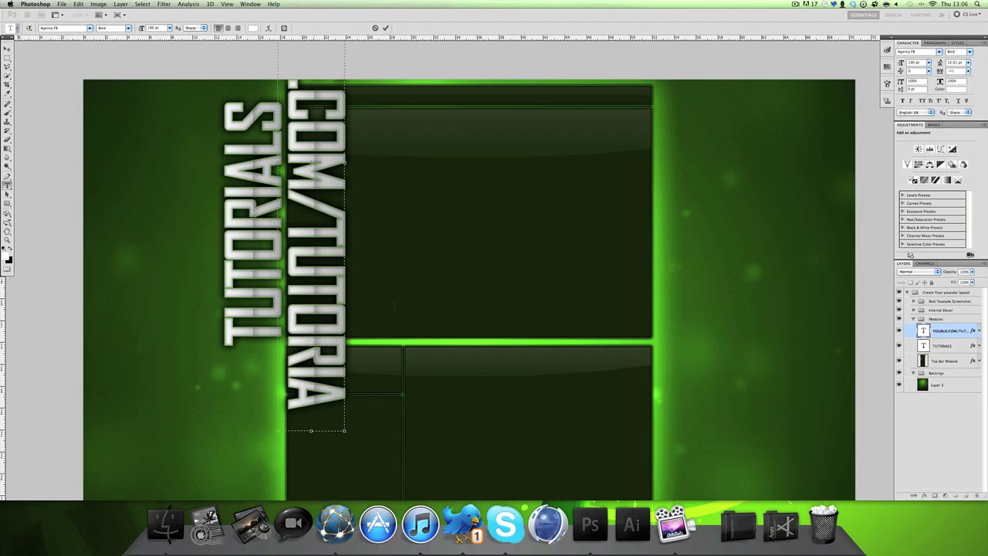
pyautogui.moveTo(406, 281); pyautogui.dragTo(793, 368)
pyautogui.scroll(-3, 793, 370)
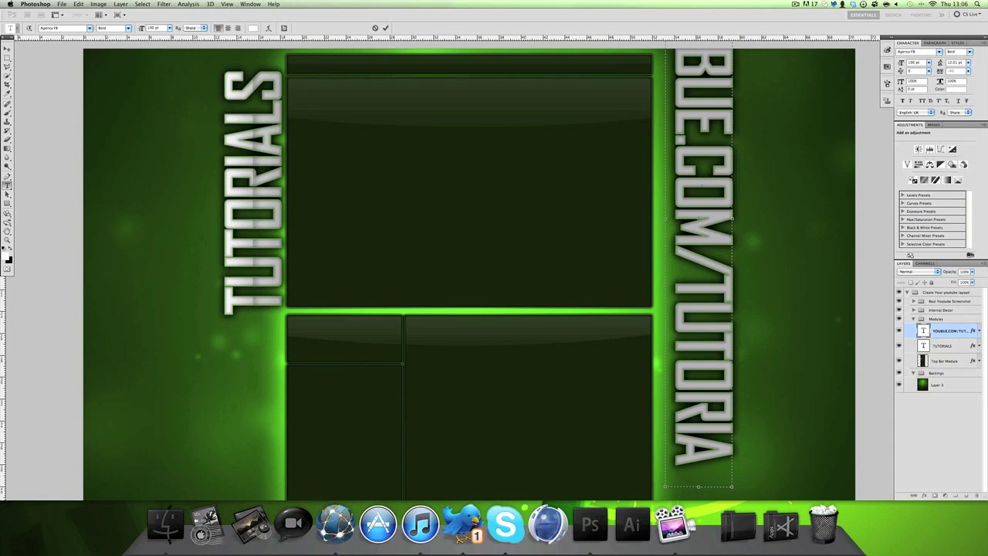
# - Move the YOUBUE.COM/TUTORIALS text down beside the main module until its beginning lies within the canvas
pyautogui.click(929, 429)
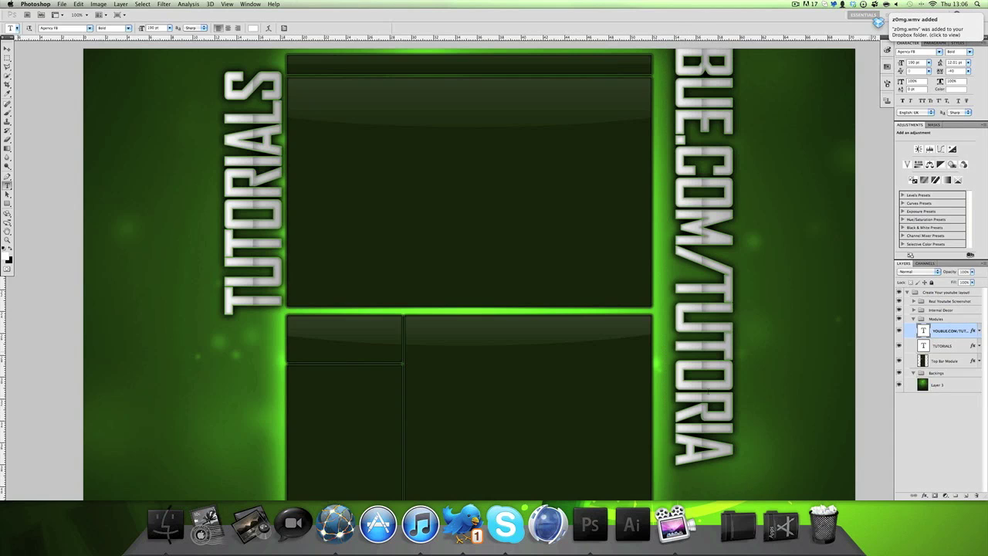
pyautogui.click(704, 416)
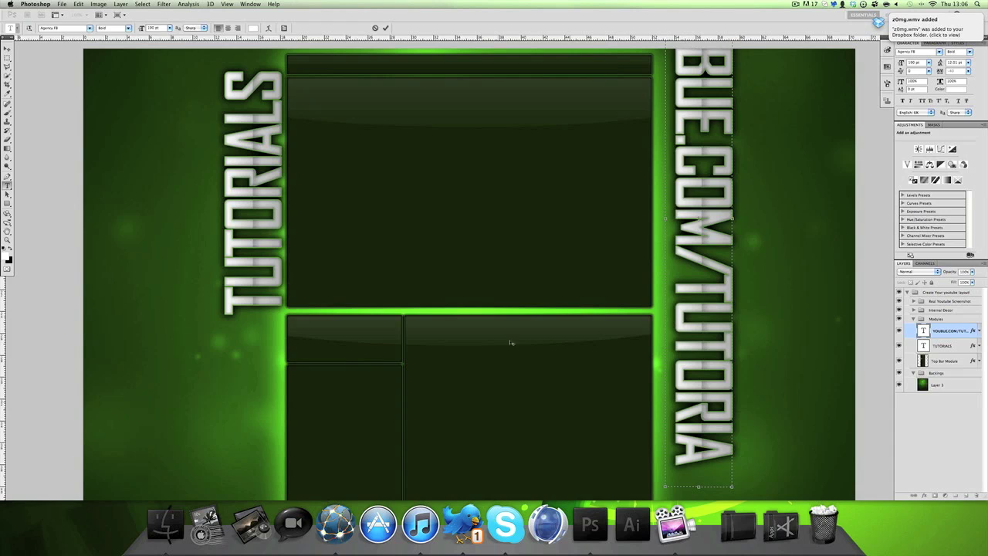
pyautogui.scroll(-3, 699, 415)
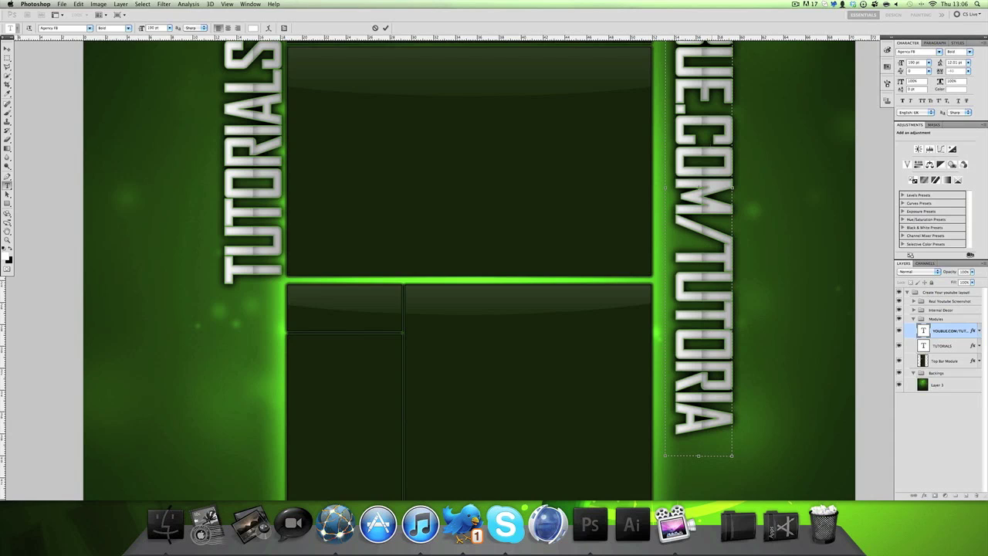
pyautogui.scroll(5, 860, 328)
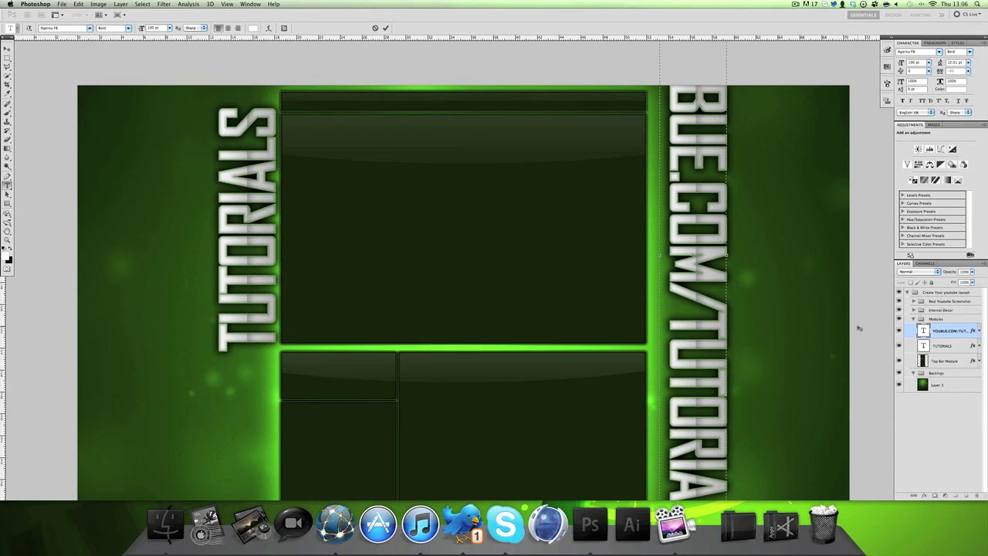
pyautogui.moveTo(828, 287); pyautogui.dragTo(828, 426)
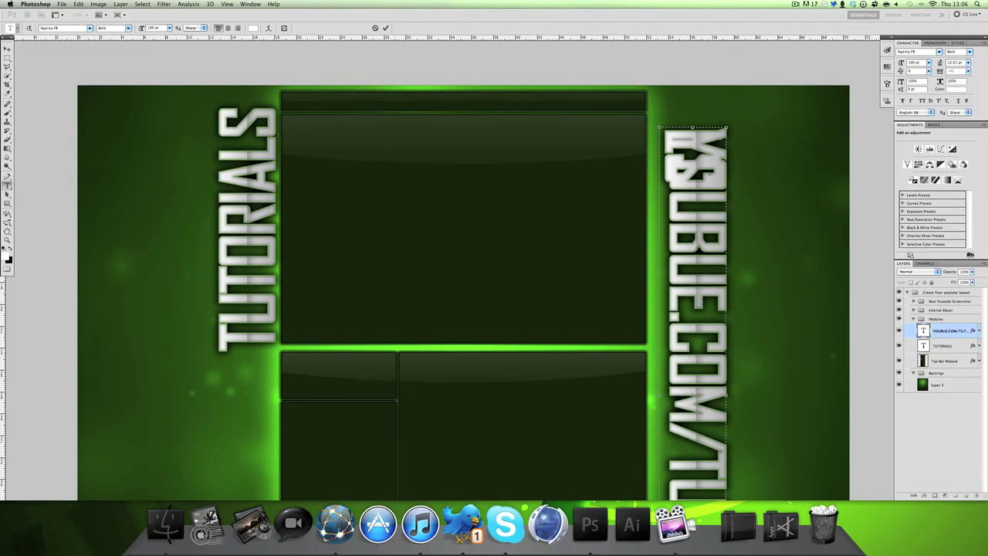
# - Set the font size of the whole YOUBUE.COM/TUTORIALS text to 60 pt and move it up beside the main module
pyautogui.moveTo(704, 155); pyautogui.dragTo(682, 37)
pyautogui.scroll(2, 859, 152)
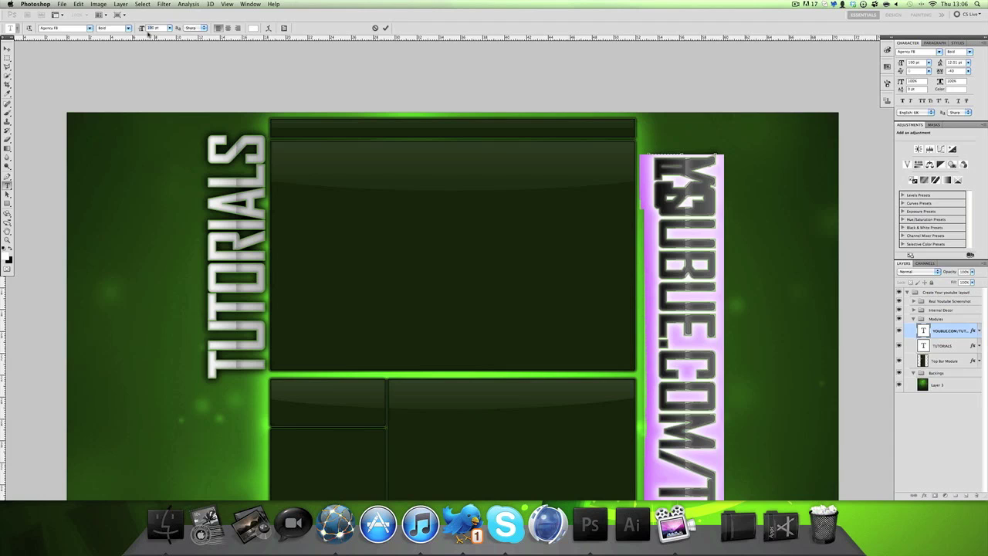
pyautogui.write('100')
pyautogui.press('Return')
pyautogui.moveTo(791, 264); pyautogui.dragTo(746, 227)
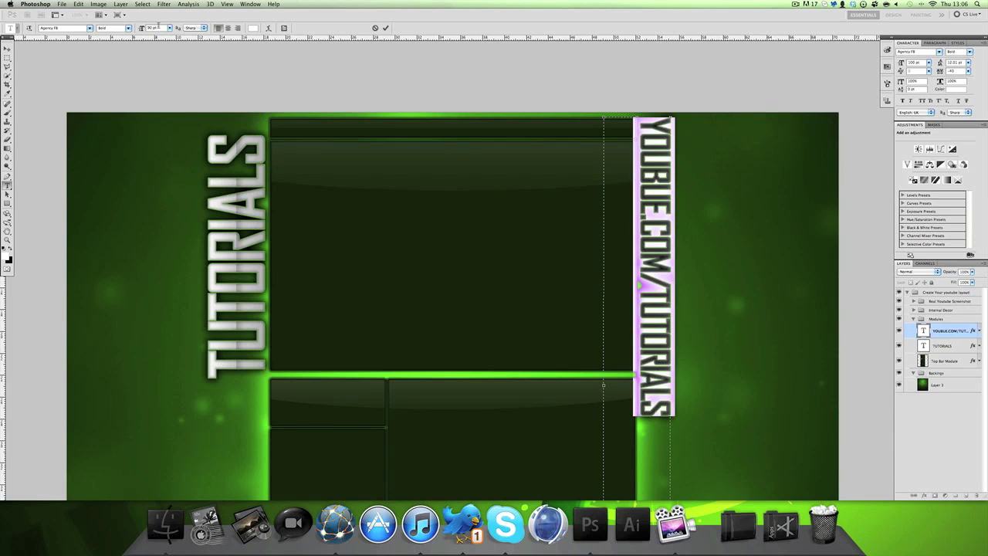
pyautogui.hotkey('shift', 'Down')
pyautogui.hotkey('shift', 'Down')
pyautogui.hotkey('shift', 'Down')
pyautogui.hotkey('shift', 'Down')
pyautogui.hotkey('shift', 'Down')
pyautogui.hotkey('shift', 'Up')
pyautogui.hotkey('shift', 'Up')
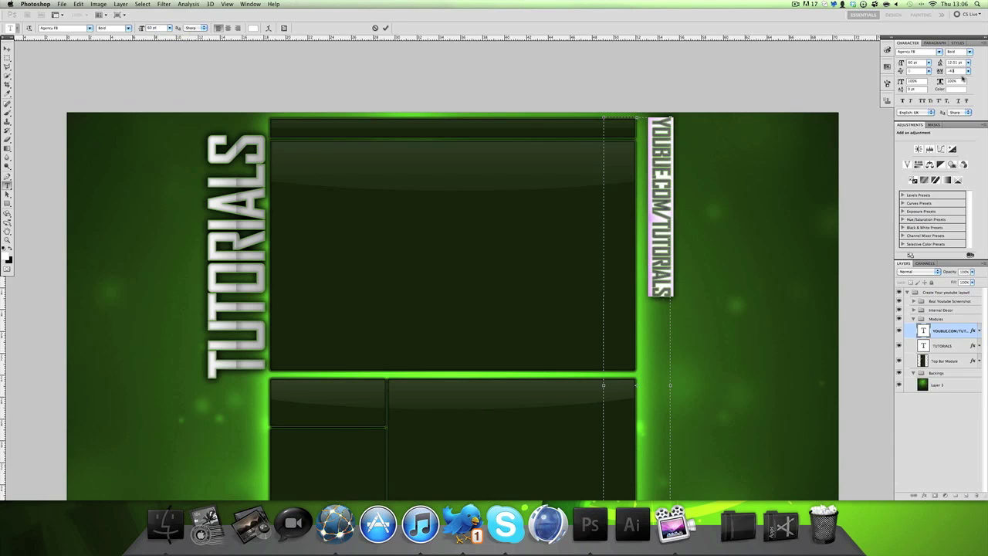
# - Set the address text's tracking to 140, place it close against the main module's outer edge, and commit the text
pyautogui.scroll(18, 962, 76)
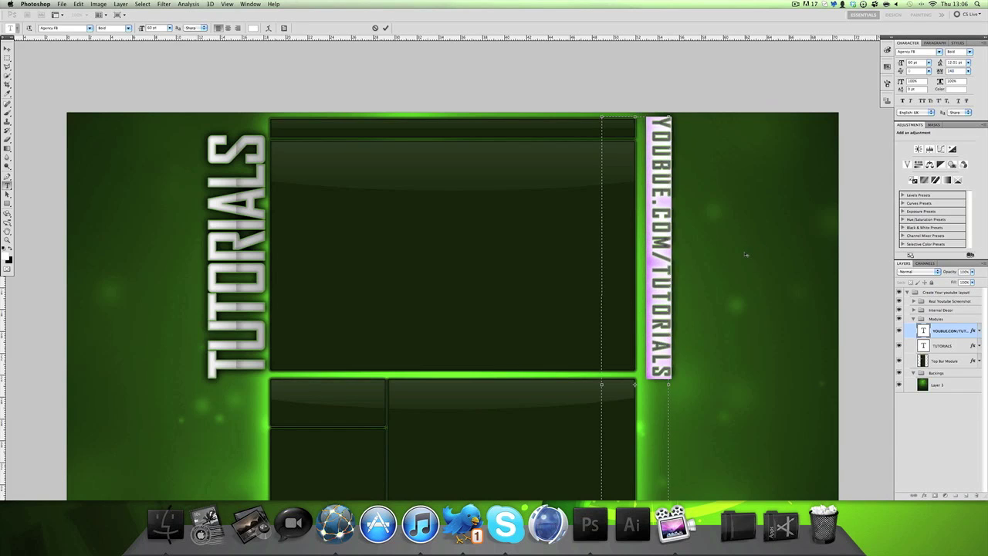
pyautogui.moveTo(744, 253); pyautogui.dragTo(738, 257)
pyautogui.click(952, 467)
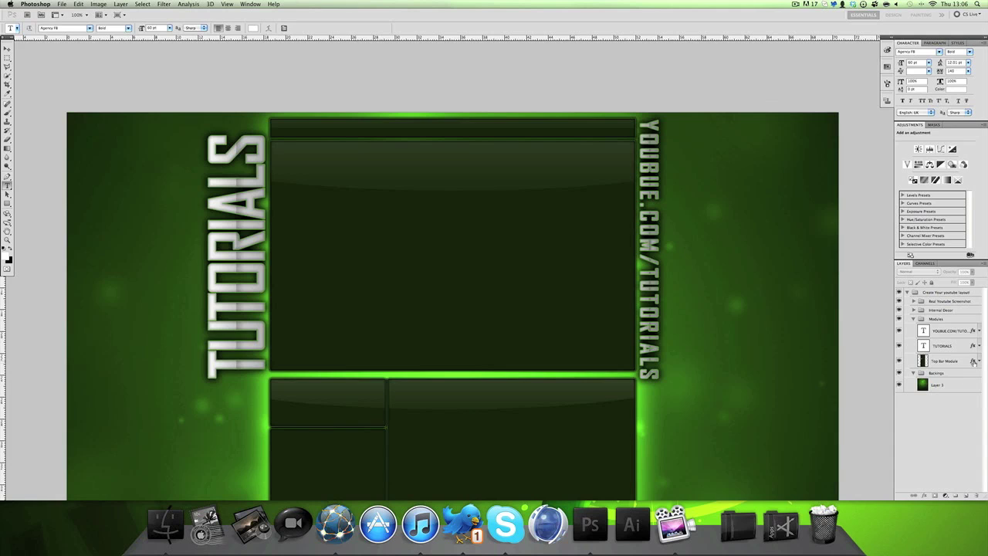
# - Reduce the stroke size in the address text's layer style by 1 px
pyautogui.doubleClick(972, 331)
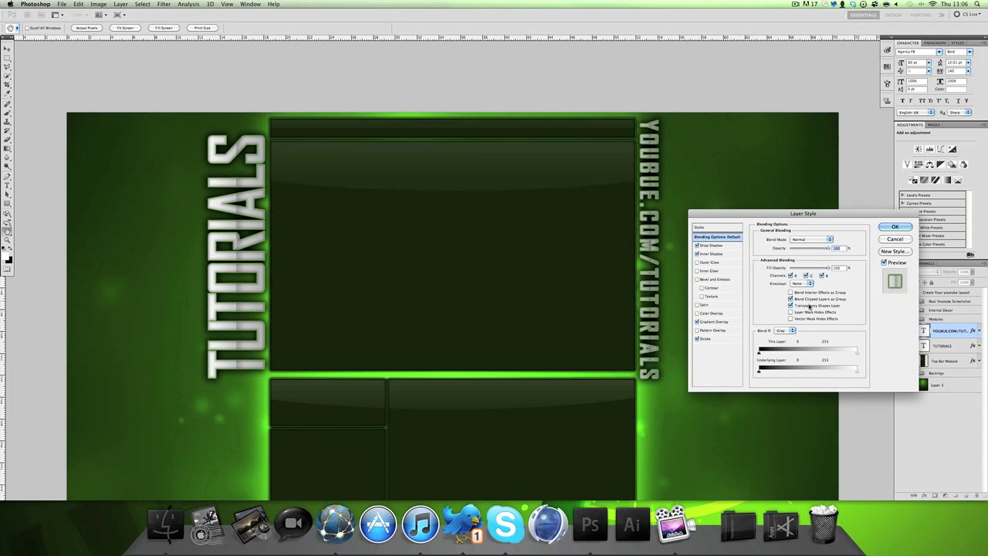
pyautogui.click(705, 338)
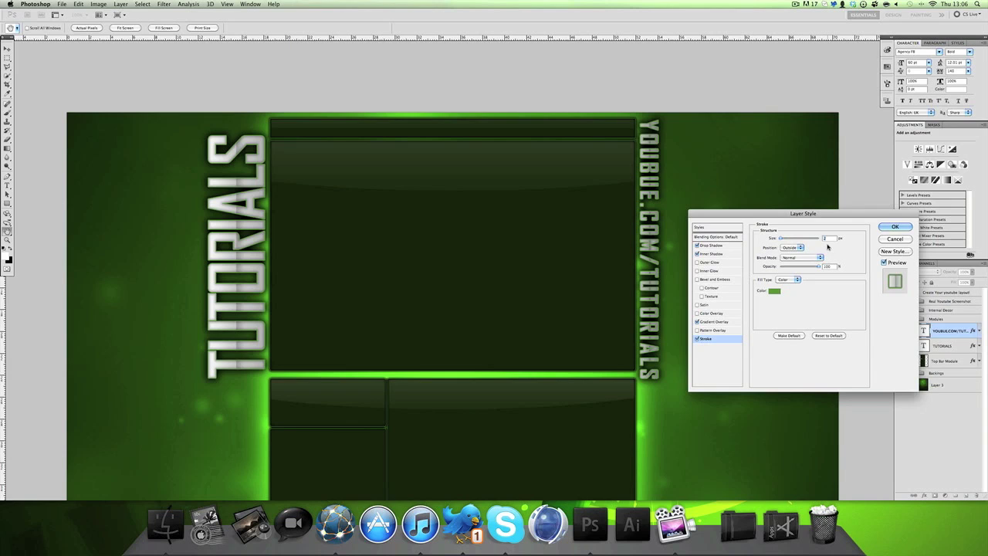
pyautogui.press('Down')
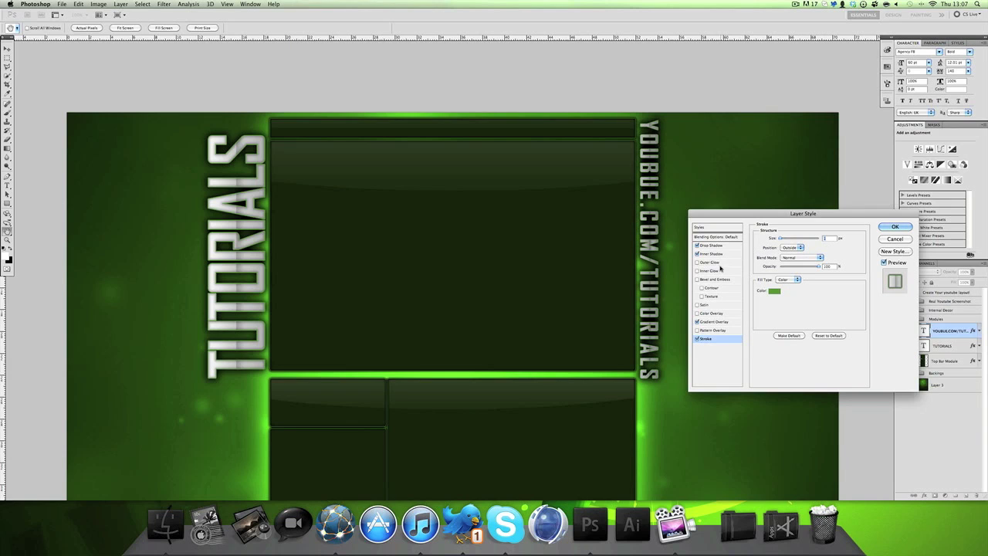
# - Turn off the inner shadow in the address text's layer style
pyautogui.click(714, 321)
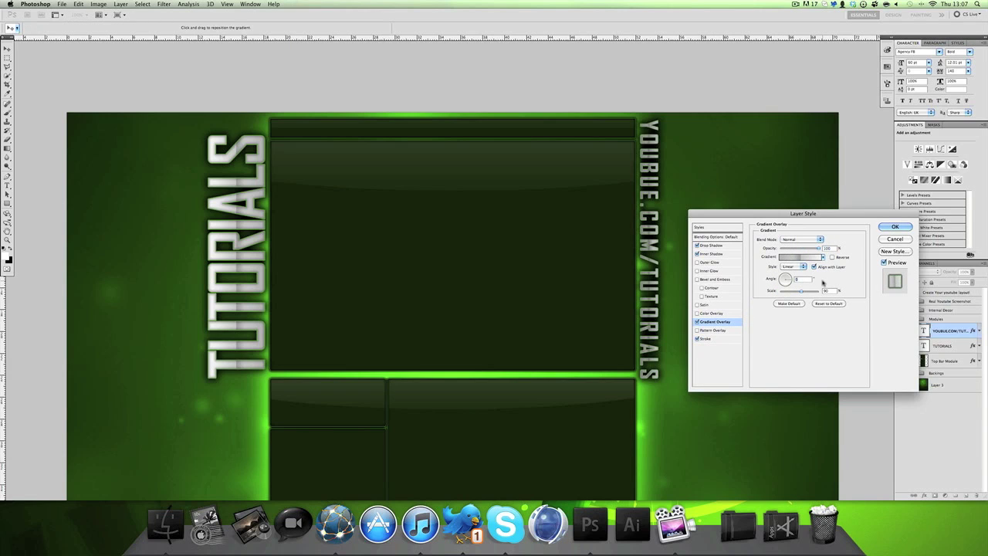
pyautogui.click(697, 254)
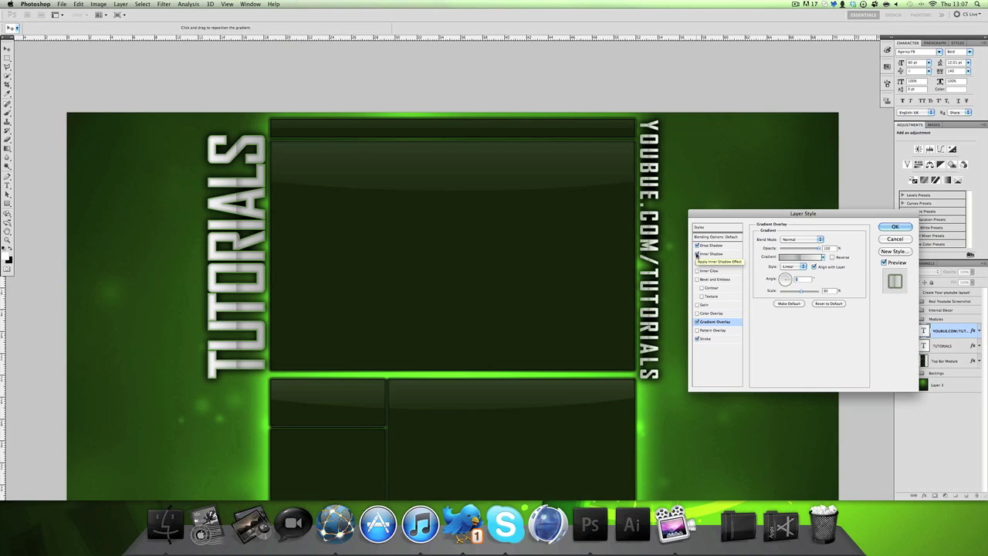
pyautogui.click(697, 254)
pyautogui.click(703, 254)
pyautogui.moveTo(794, 279); pyautogui.dragTo(784, 279)
pyautogui.click(697, 254)
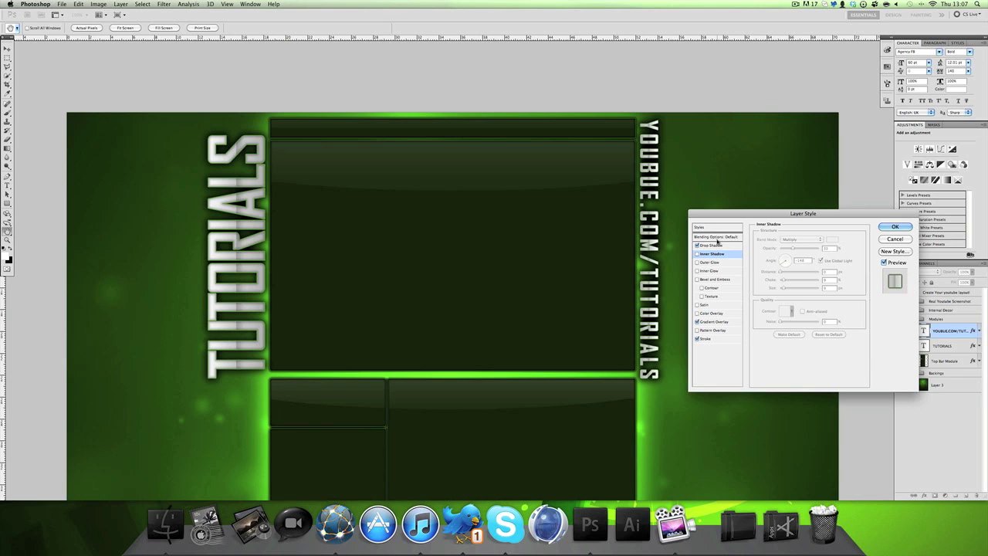
# - Set the address text's drop shadow to 17% spread and 24 px size, and apply the layer style
pyautogui.click(711, 246)
pyautogui.moveTo(791, 279); pyautogui.dragTo(785, 288)
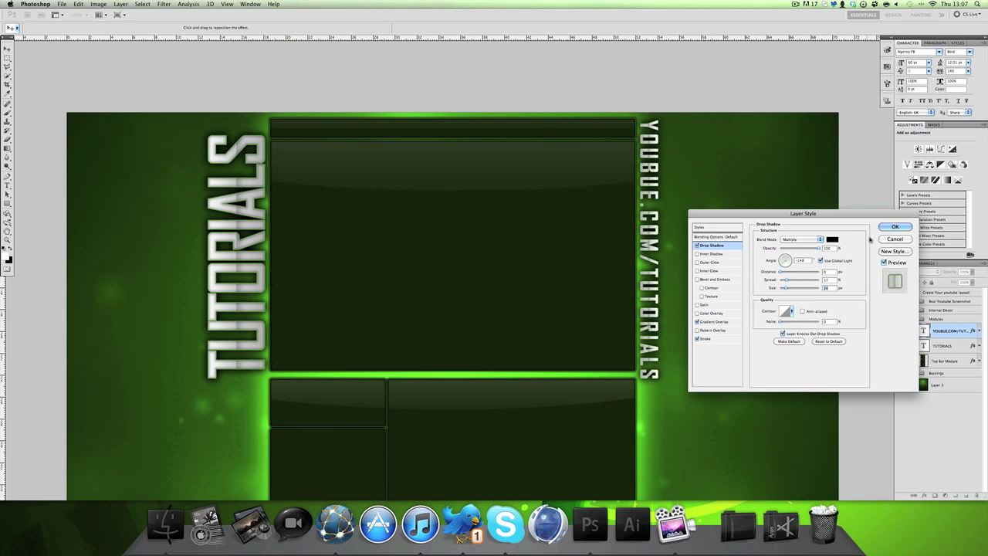
pyautogui.click(894, 227)
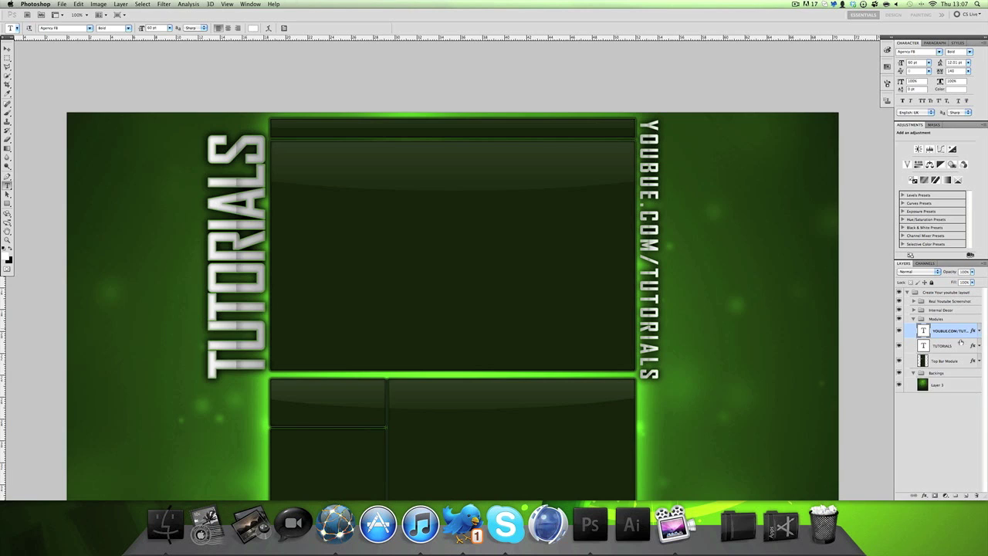
# - Duplicate the YOUBUE.COM/TUTORIALS text layer and rotate the copy 90° counter-clockwise
pyautogui.moveTo(961, 334); pyautogui.dragTo(956, 495)
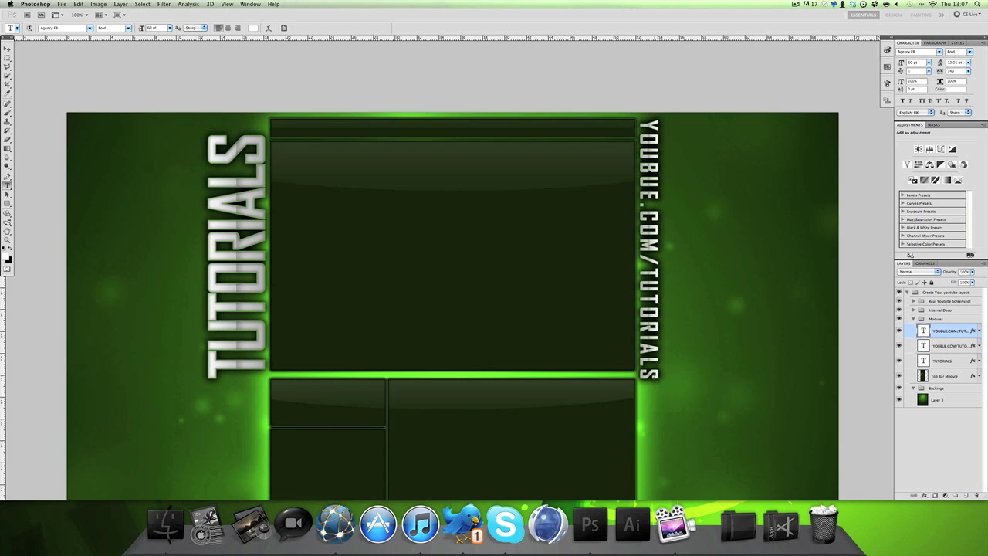
pyautogui.click(649, 380)
pyautogui.click(85, 4)
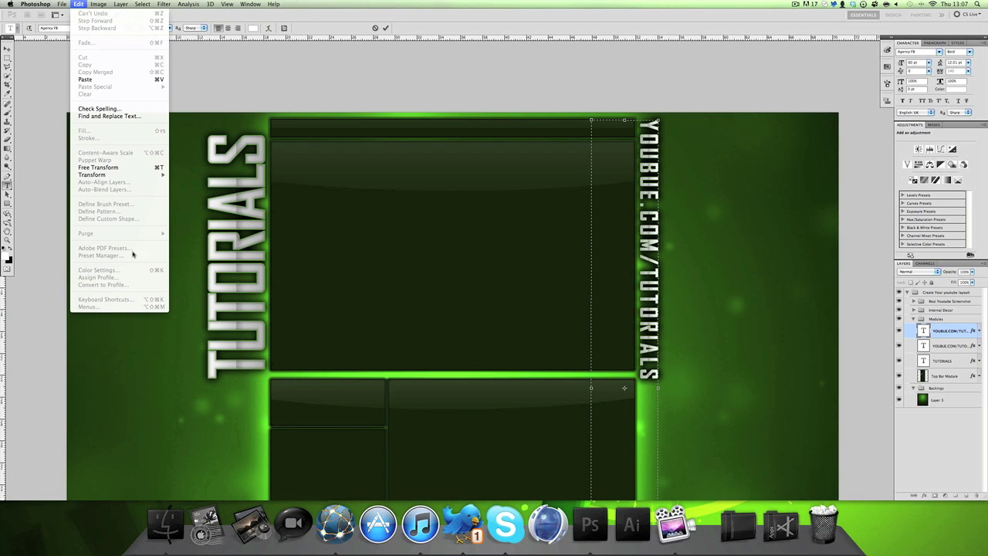
pyautogui.moveTo(132, 175)
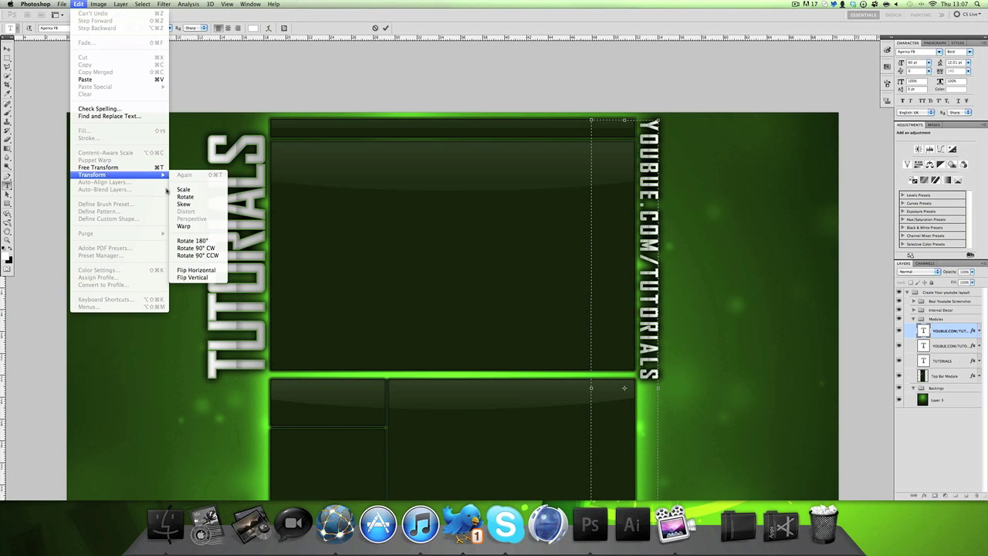
pyautogui.click(198, 255)
# - Move the horizontal copy onto the green divider below the main module and replace its text with TUTORIALS
pyautogui.click(560, 363)
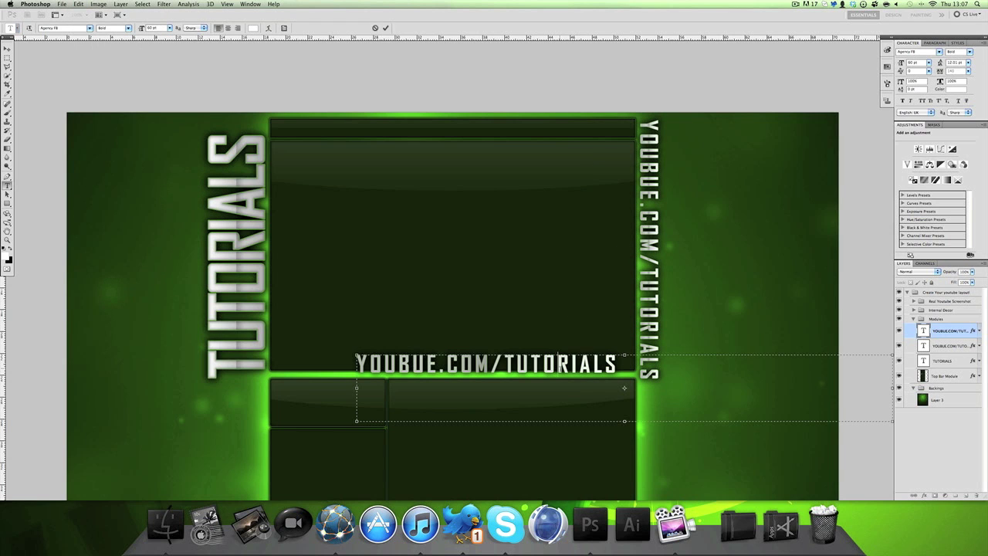
pyautogui.moveTo(675, 350); pyautogui.dragTo(636, 362)
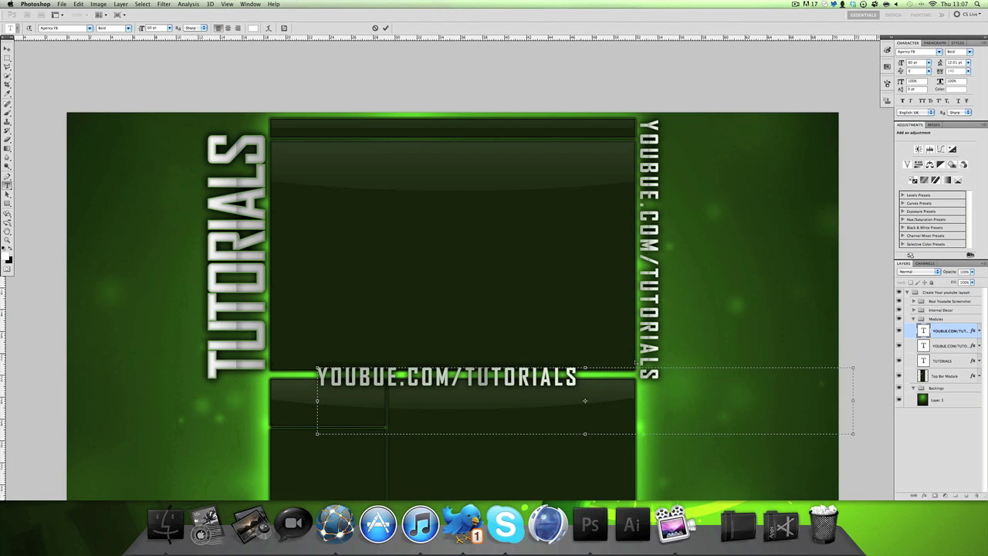
pyautogui.moveTo(606, 393); pyautogui.dragTo(207, 400)
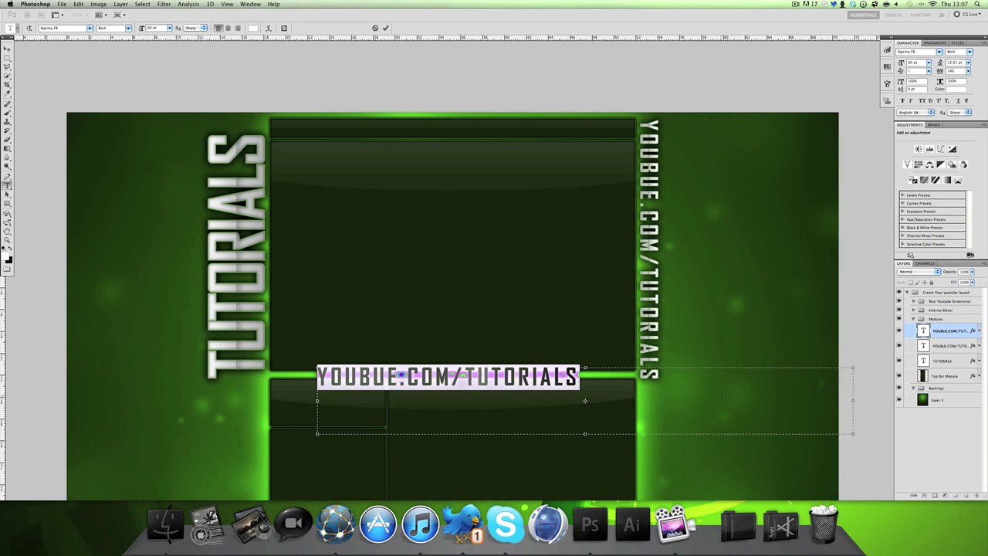
pyautogui.press('BackSpace')
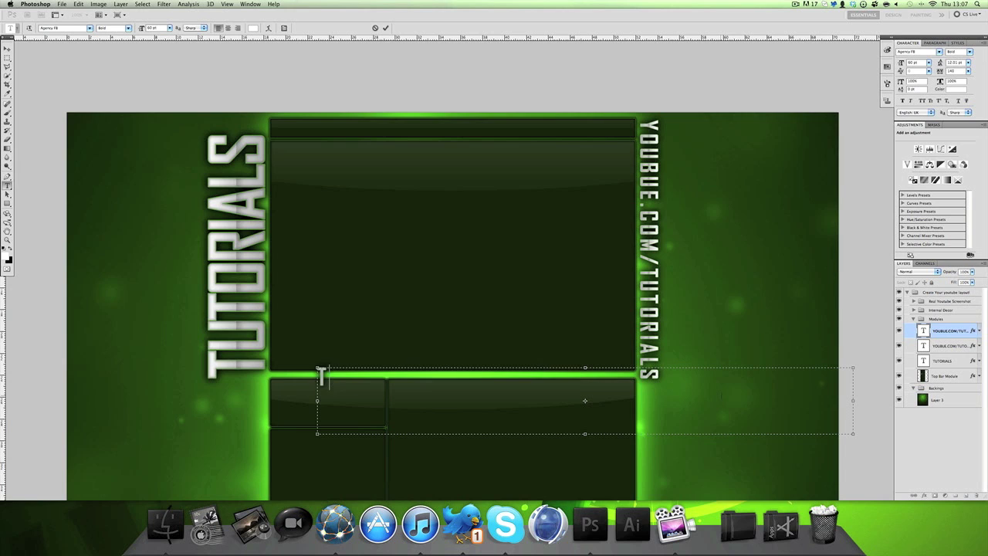
pyautogui.write('TUTORIALS')
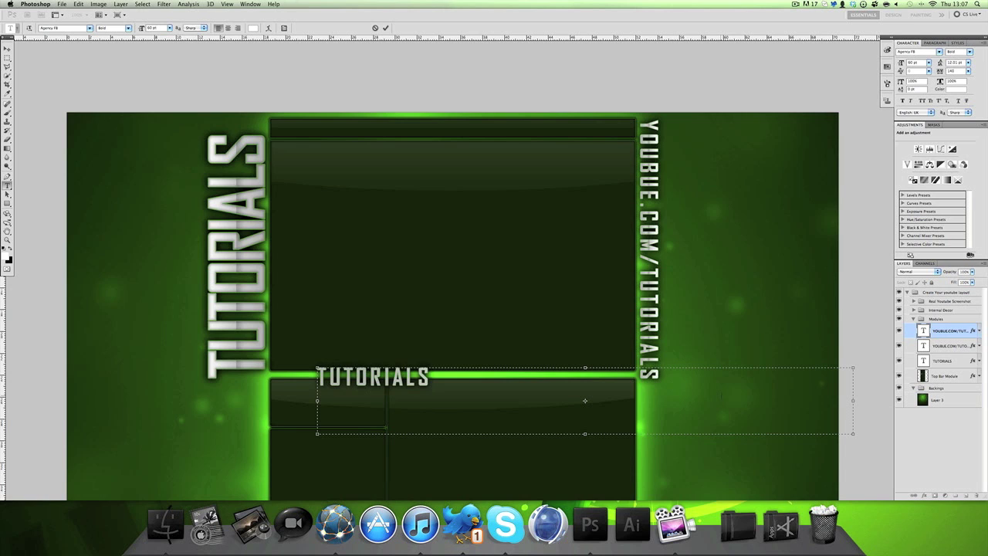
# - Correct the spelling of the vertical address text to YOUTUBE.COM/TUTORIALS
pyautogui.click(919, 346)
pyautogui.click(624, 387)
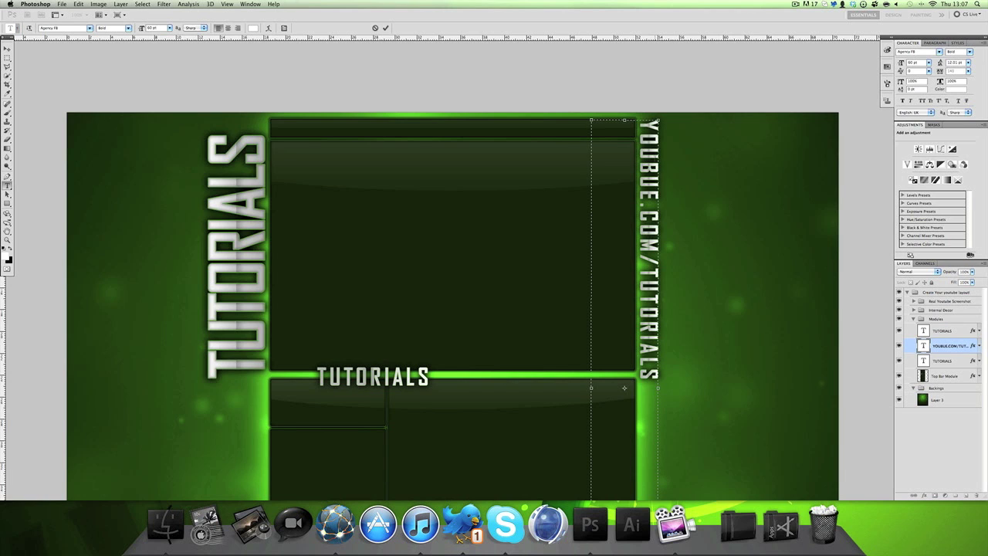
pyautogui.write('T')
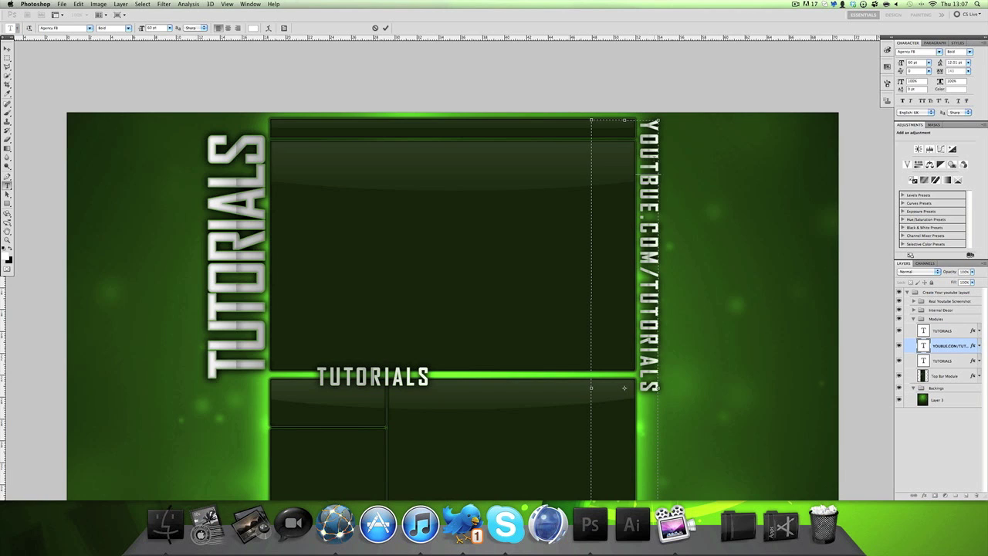
pyautogui.click(650, 202)
pyautogui.write('b')
pyautogui.click(663, 189)
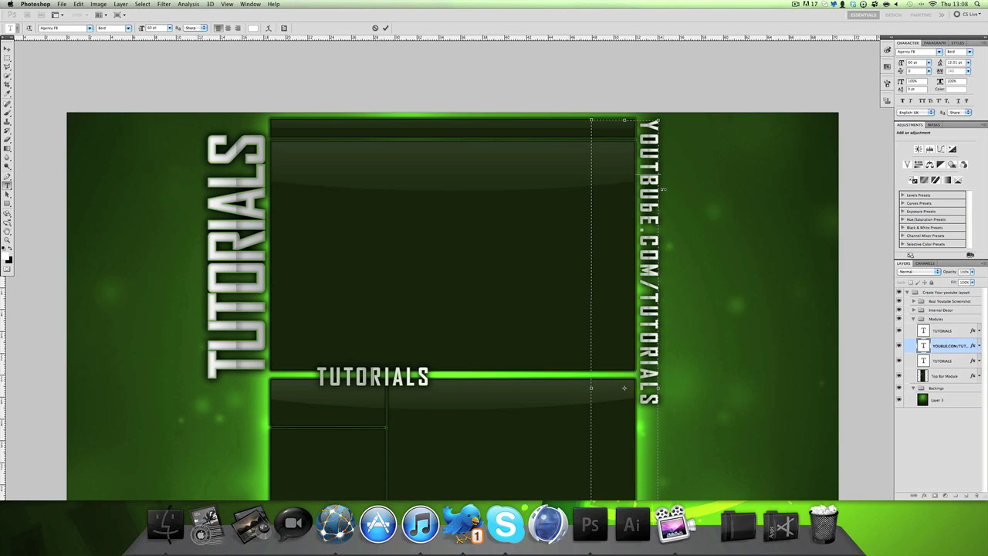
pyautogui.press('BackSpace')
pyautogui.press('Down')
pyautogui.press('Down')
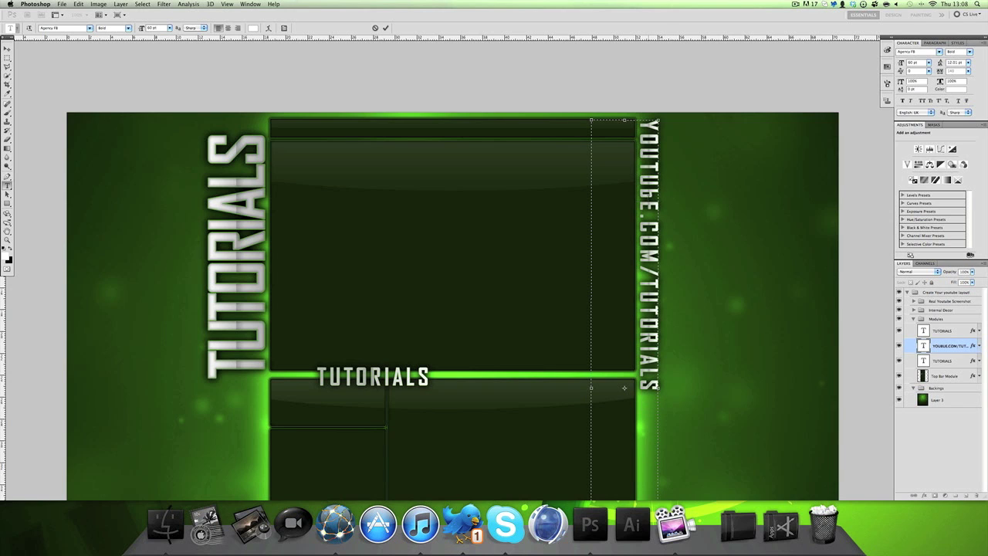
pyautogui.press('BackSpace')
pyautogui.write('B')
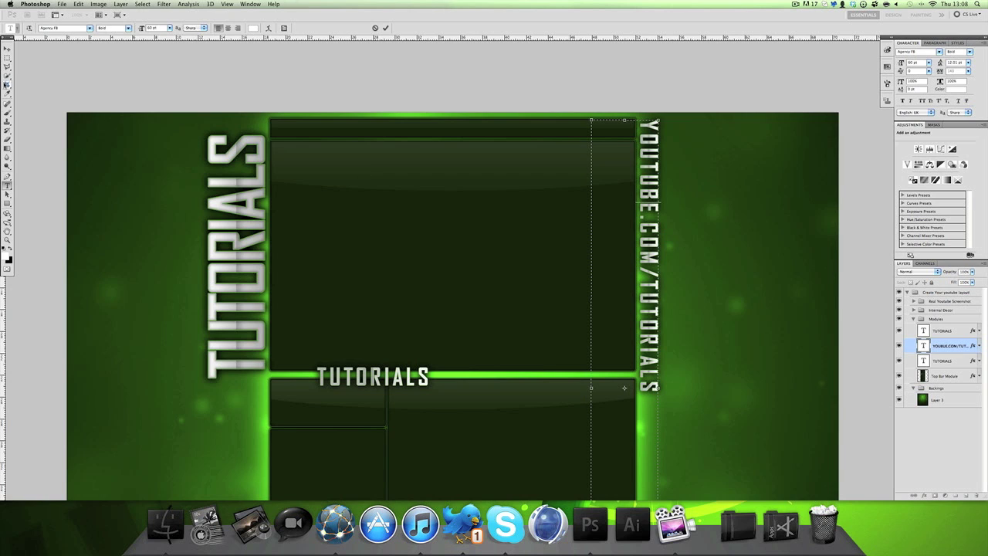
# - Commit the text edit and move the horizontal TUTORIALS text to the middle of the green divider
pyautogui.click(7, 49)
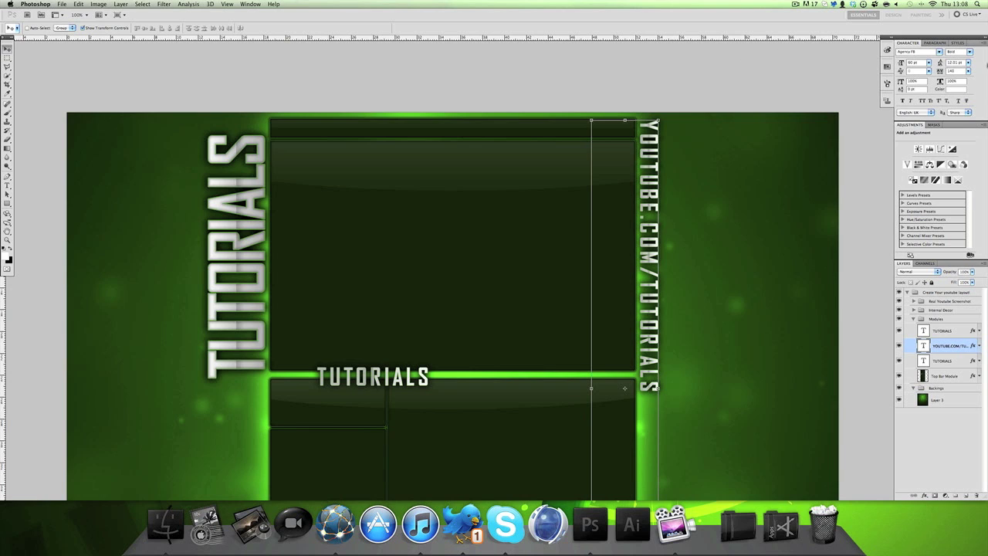
pyautogui.click(943, 330)
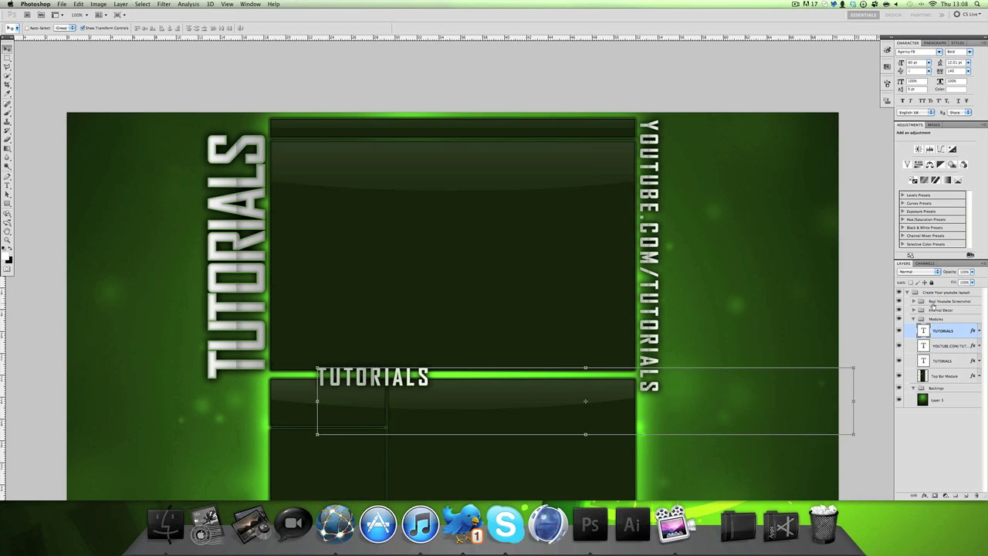
pyautogui.moveTo(426, 384); pyautogui.dragTo(516, 382)
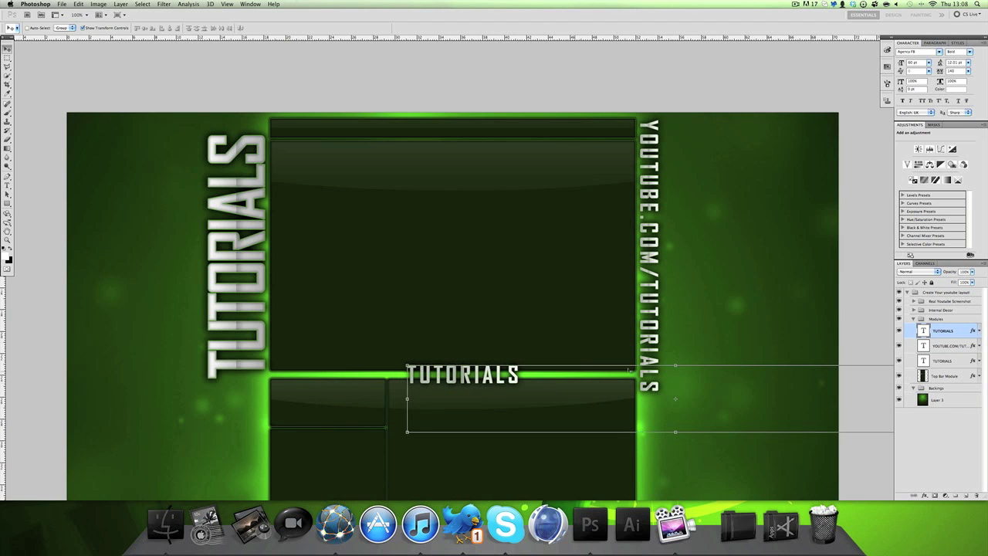
# - Set the gradient overlay angle of the horizontal TUTORIALS text to 90°
pyautogui.doubleClick(974, 331)
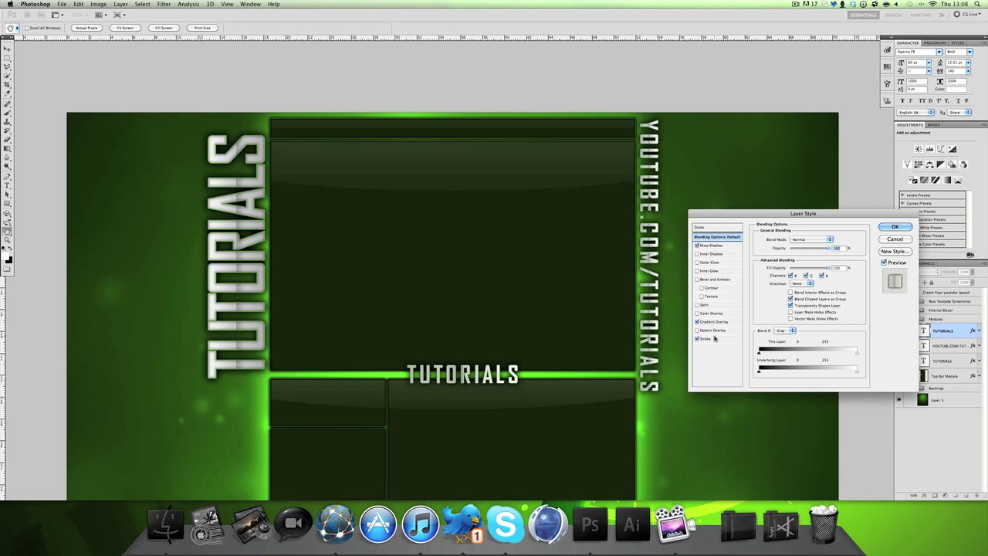
pyautogui.click(714, 321)
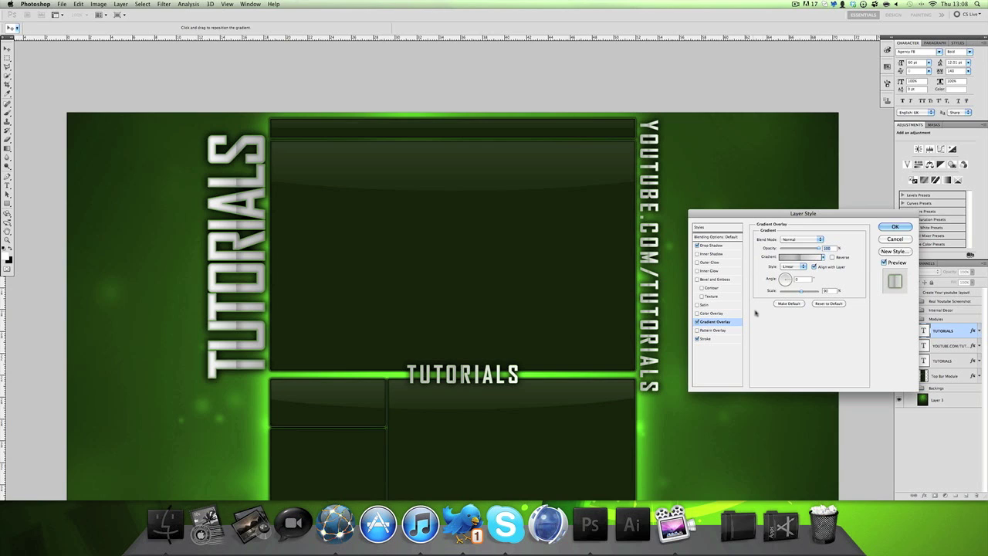
pyautogui.click(784, 276)
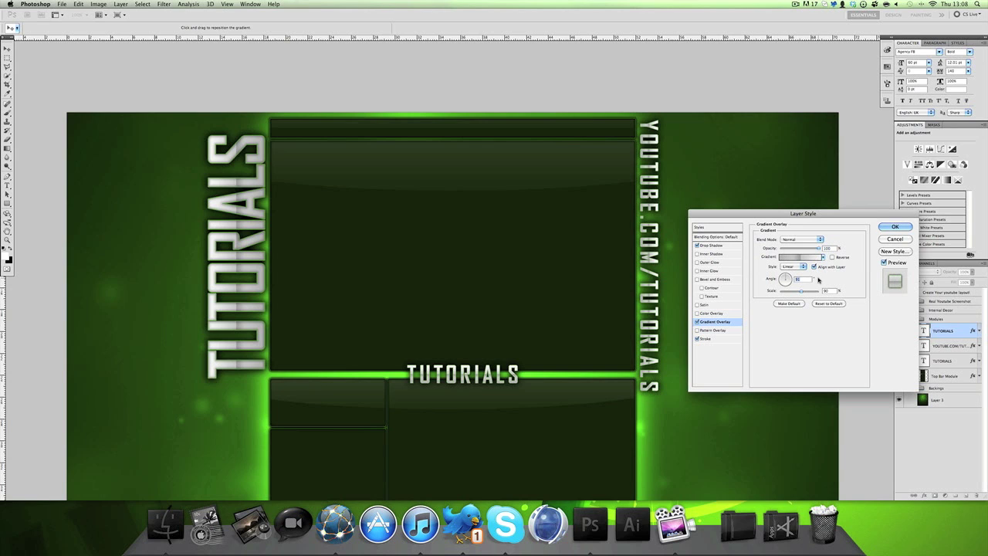
pyautogui.write('90')
# - Adjust the drop shadow of the horizontal TUTORIALS text to 34% spread and 21 px size
pyautogui.click(712, 245)
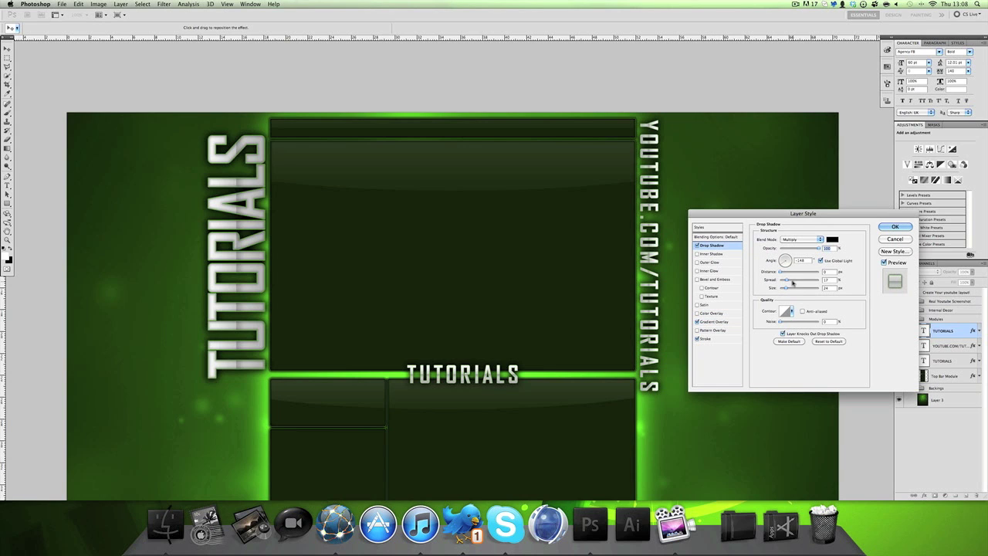
pyautogui.click(793, 280)
pyautogui.click(784, 288)
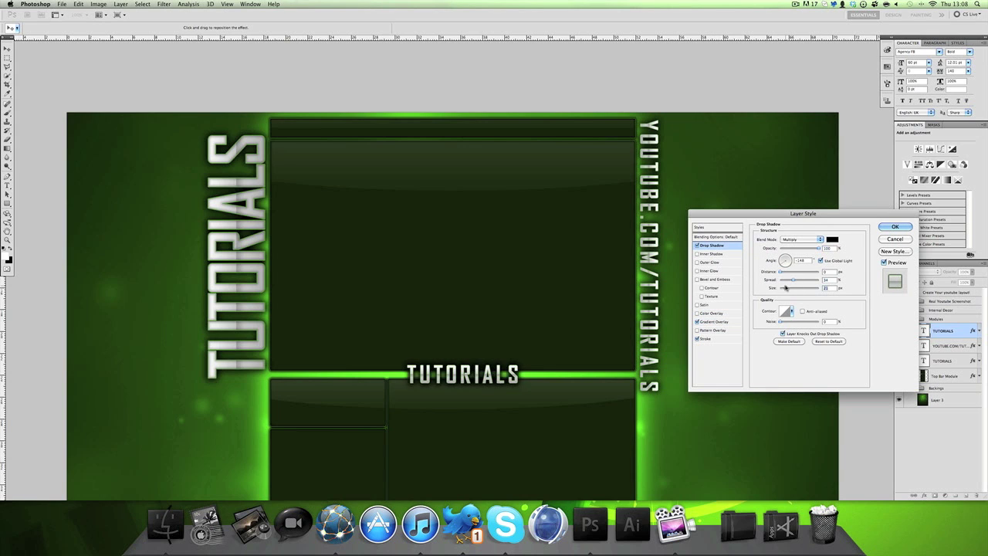
# - Add an inner shadow with 11% choke to the horizontal TUTORIALS text and apply the layer style
pyautogui.click(706, 339)
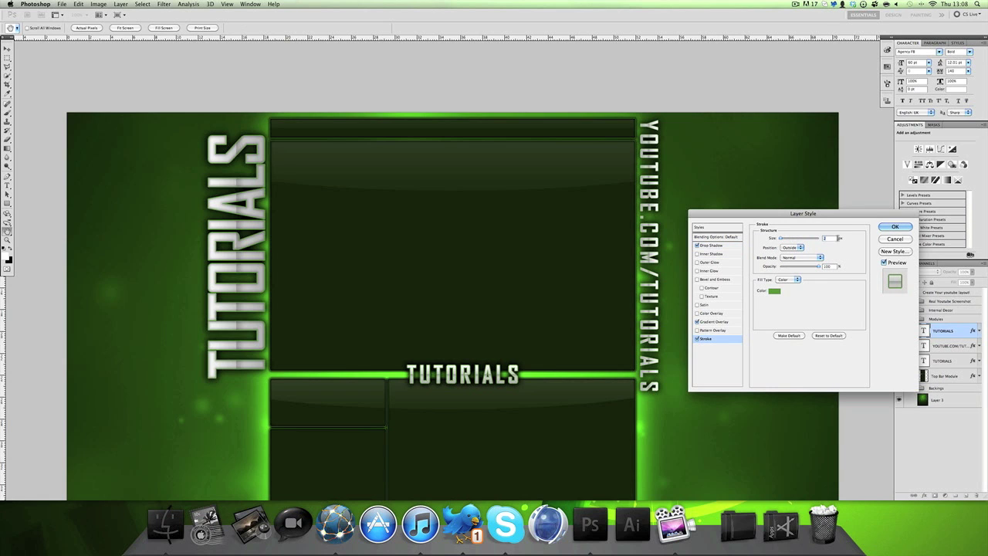
pyautogui.click(713, 255)
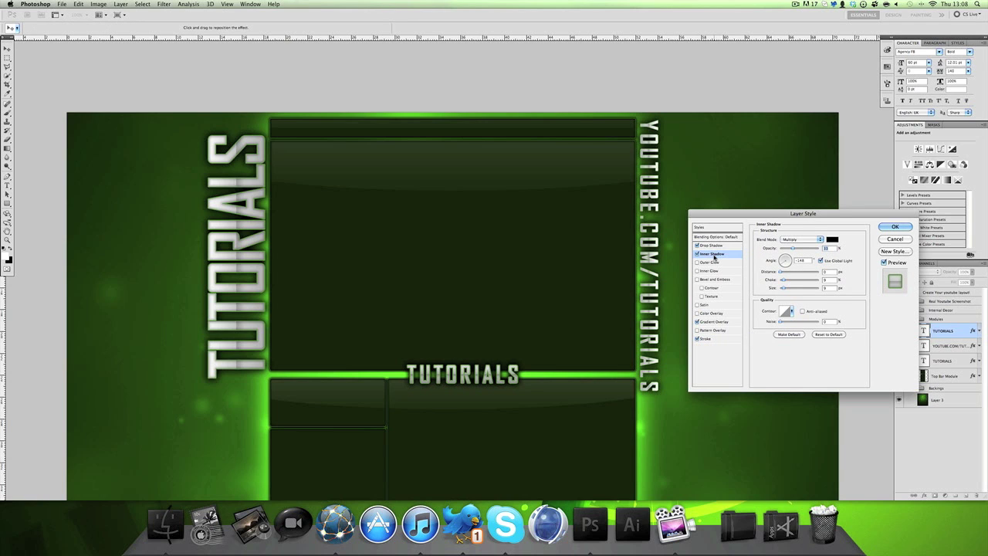
pyautogui.moveTo(782, 282); pyautogui.dragTo(786, 288)
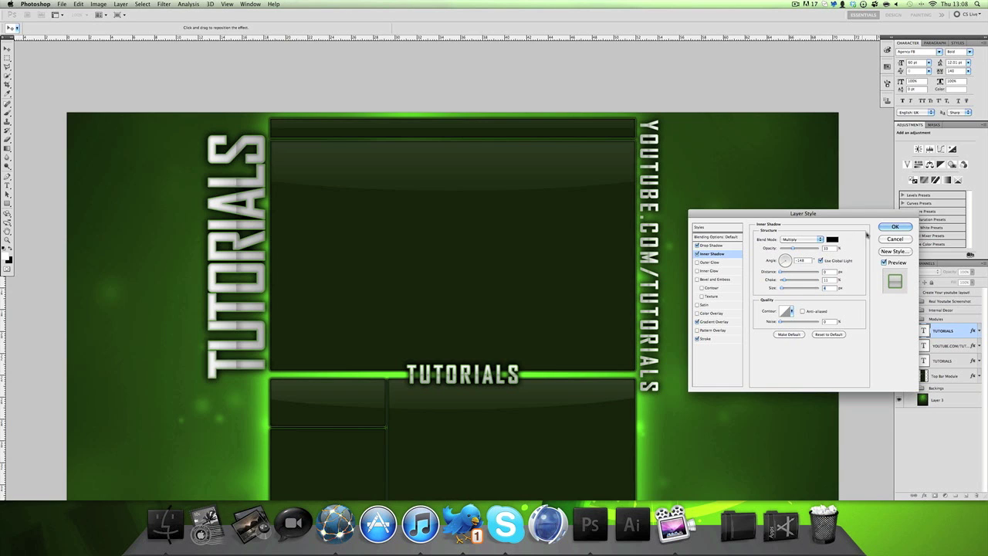
pyautogui.click(894, 226)
# - Move the horizontal TUTORIALS text up into the main module, just above the green divider
pyautogui.moveTo(498, 375); pyautogui.dragTo(486, 355)
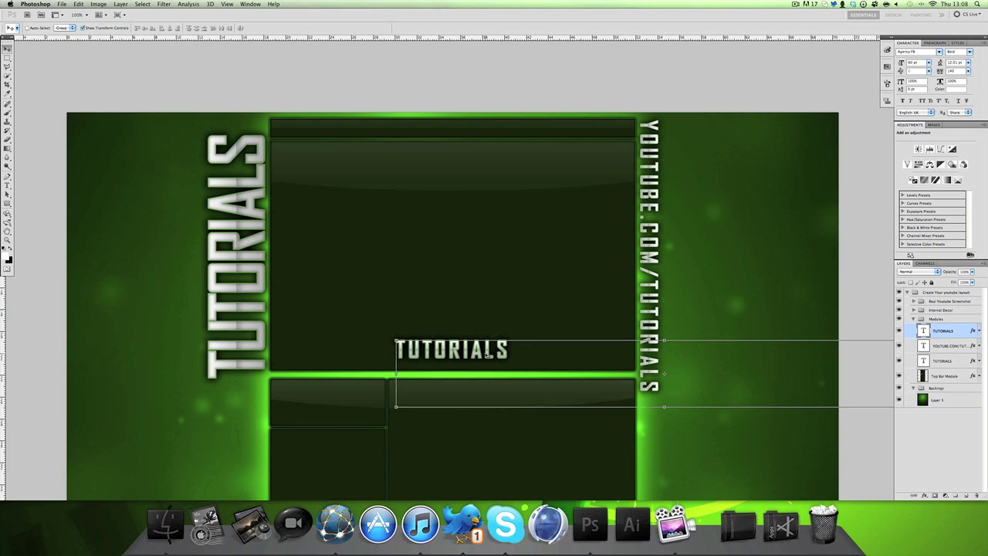
pyautogui.press('Right')
pyautogui.press('Right')
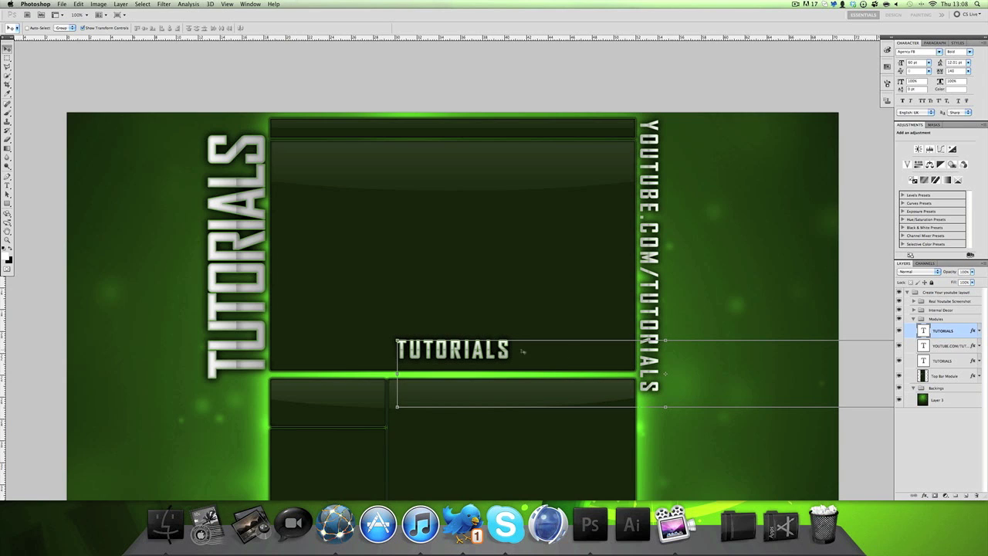
# - Duplicate the horizontal TUTORIALS text layer and set the copy in BankGothic Md BT at 20 pt
pyautogui.moveTo(930, 334); pyautogui.dragTo(965, 495)
pyautogui.press('t')
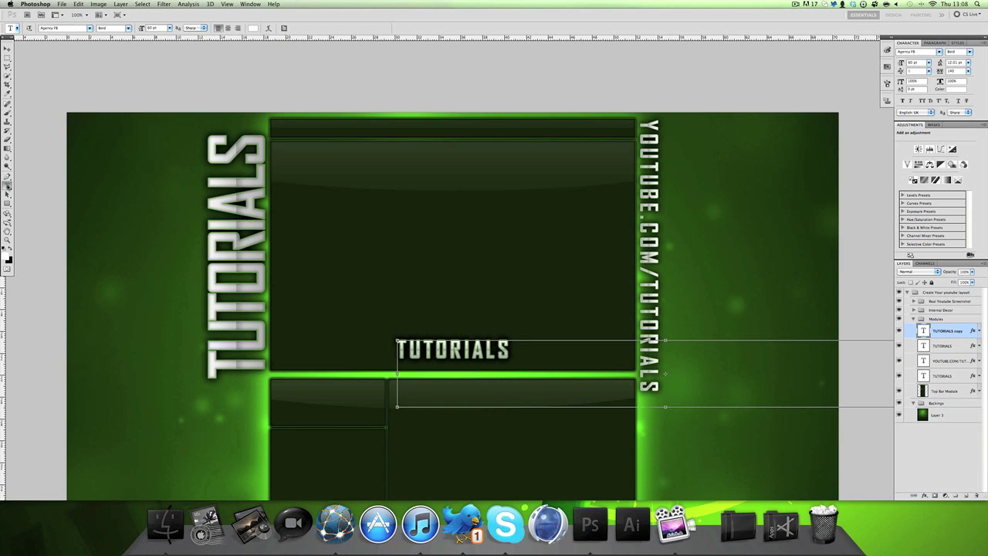
pyautogui.moveTo(510, 351); pyautogui.dragTo(396, 352)
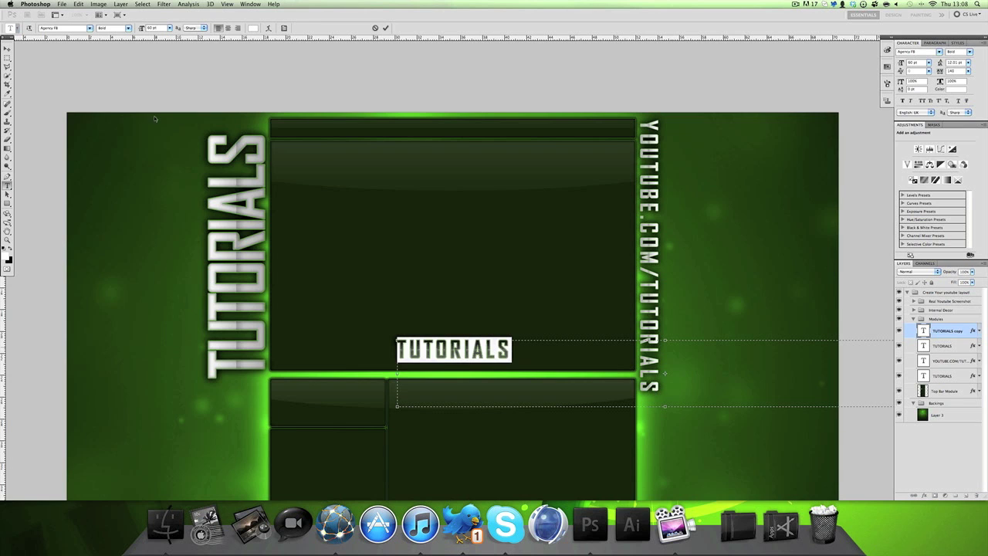
pyautogui.click(89, 28)
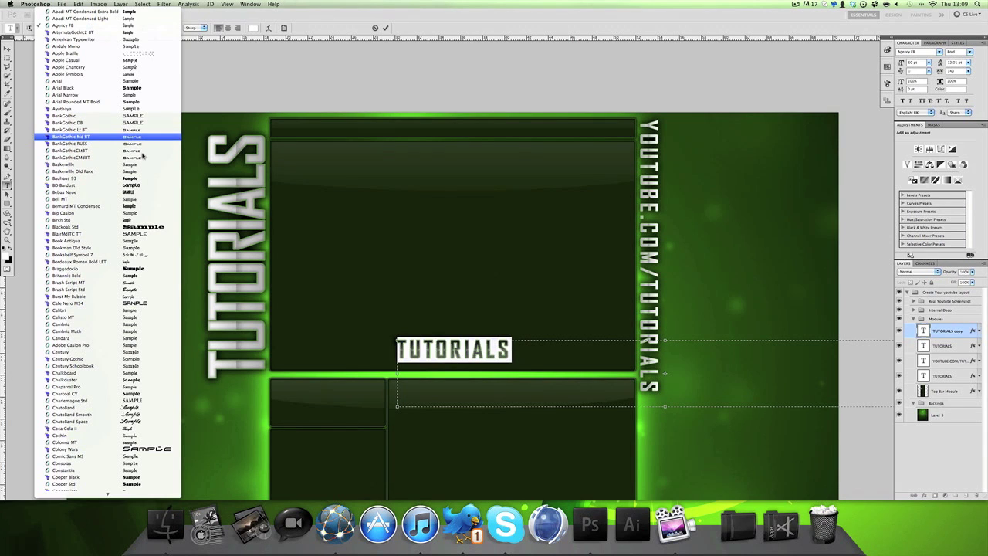
pyautogui.press('Return')
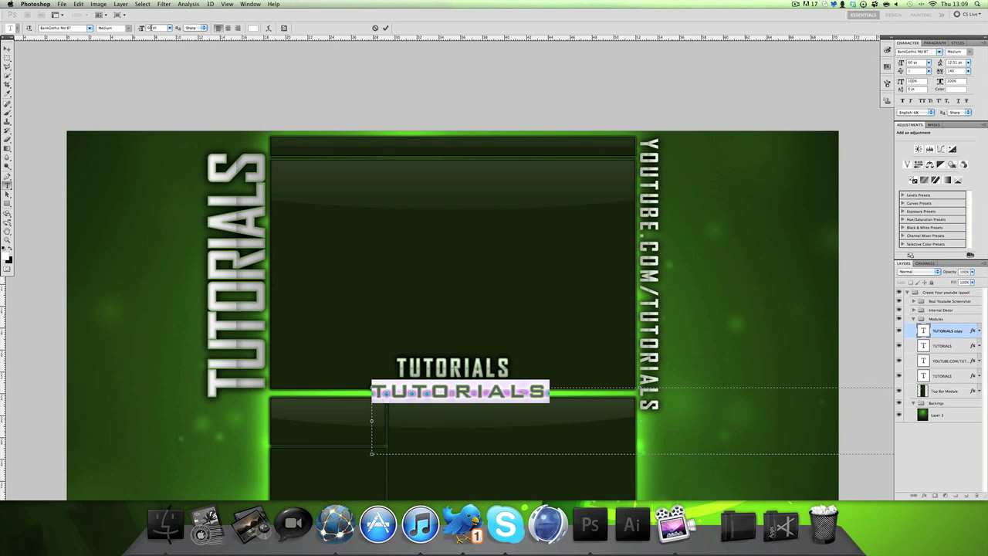
pyautogui.write('2')
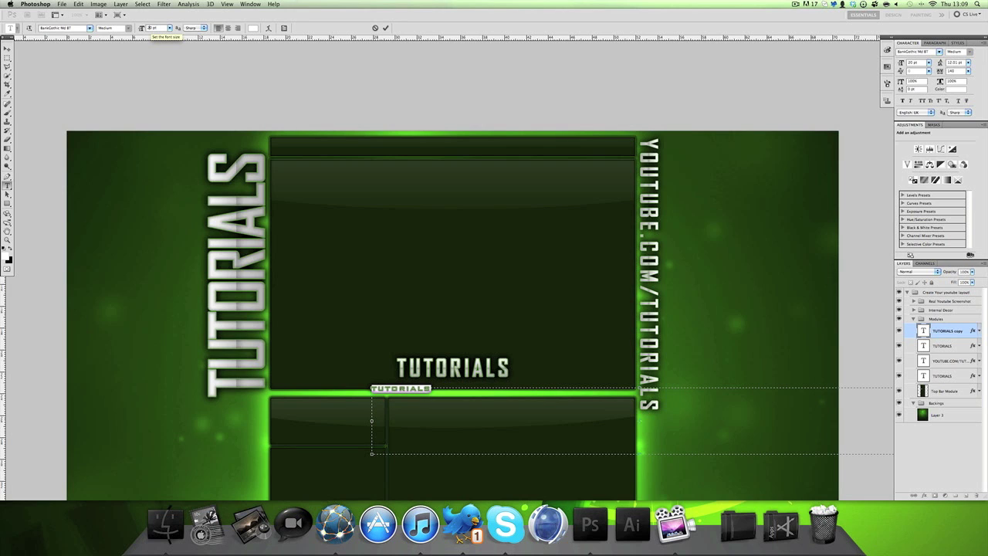
# - Set the tracking of the larger horizontal TUTORIALS text to 0
pyautogui.click(954, 345)
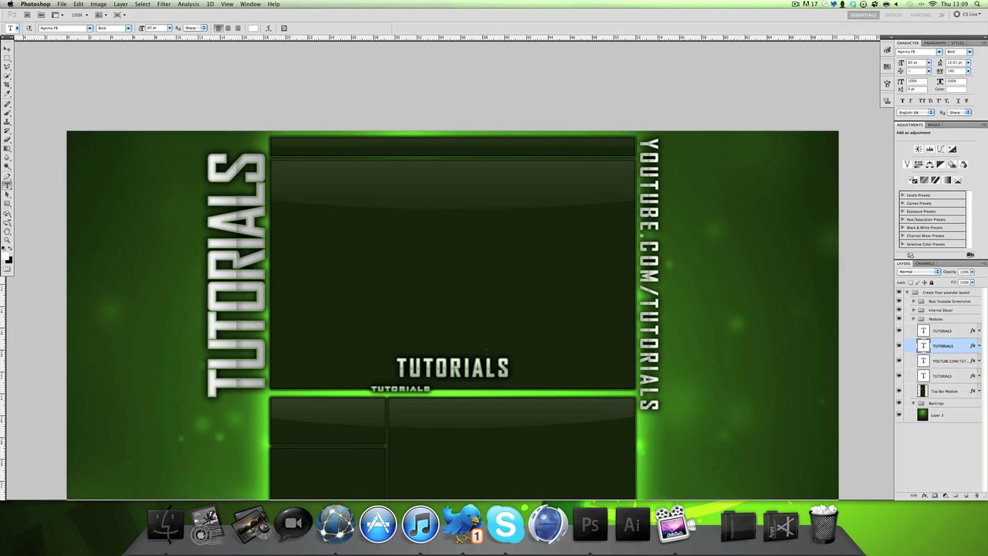
pyautogui.doubleClick(508, 367)
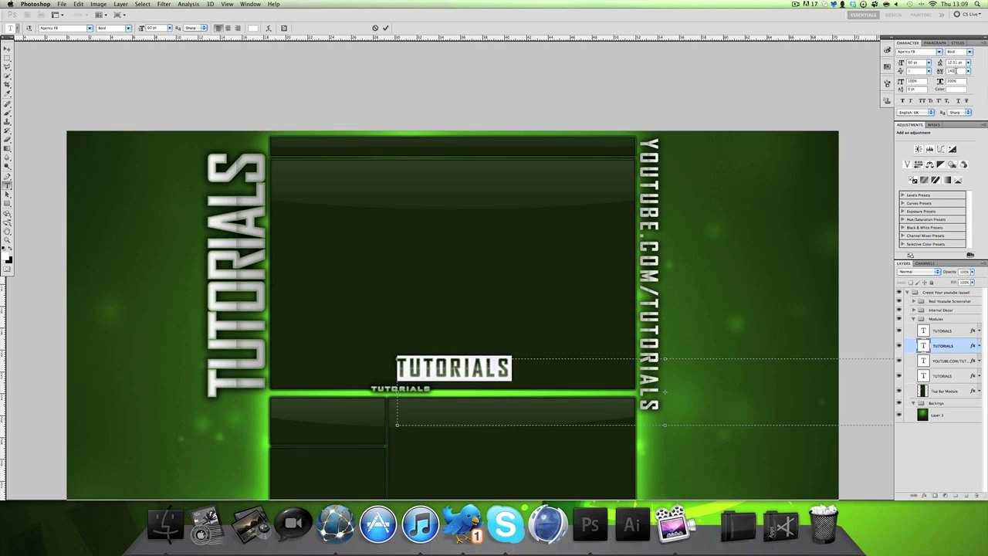
pyautogui.scroll(-10, 955, 71)
pyautogui.scroll(3, 955, 71)
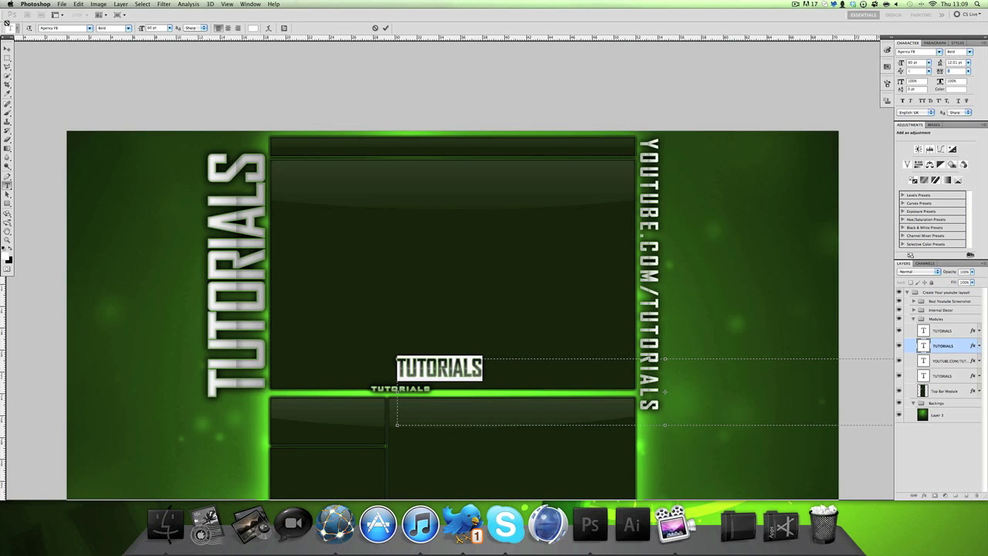
pyautogui.click(7, 49)
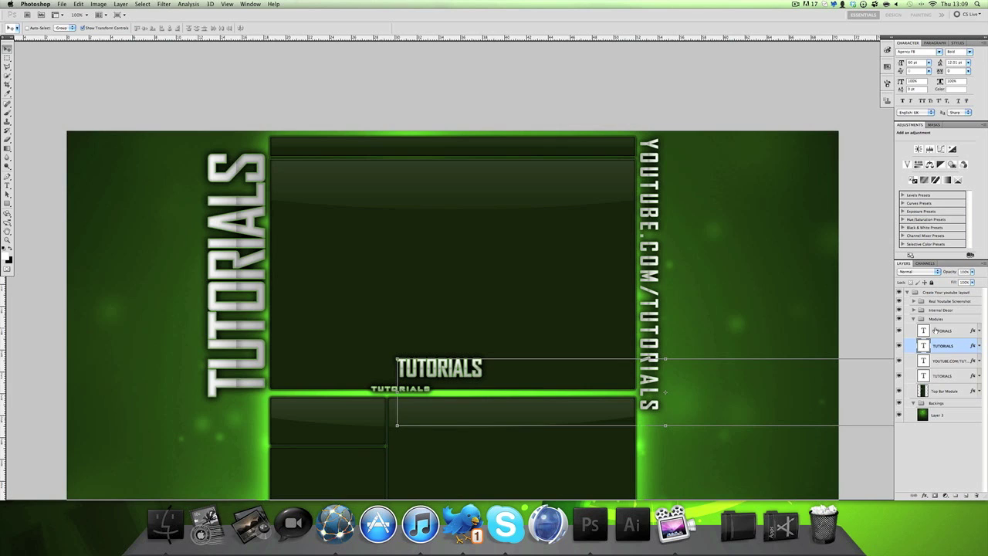
# - Replace the small text with youtube.com/tutorials and centre it over the larger horizontal TUTORIALS text
pyautogui.click(936, 330)
pyautogui.click(7, 186)
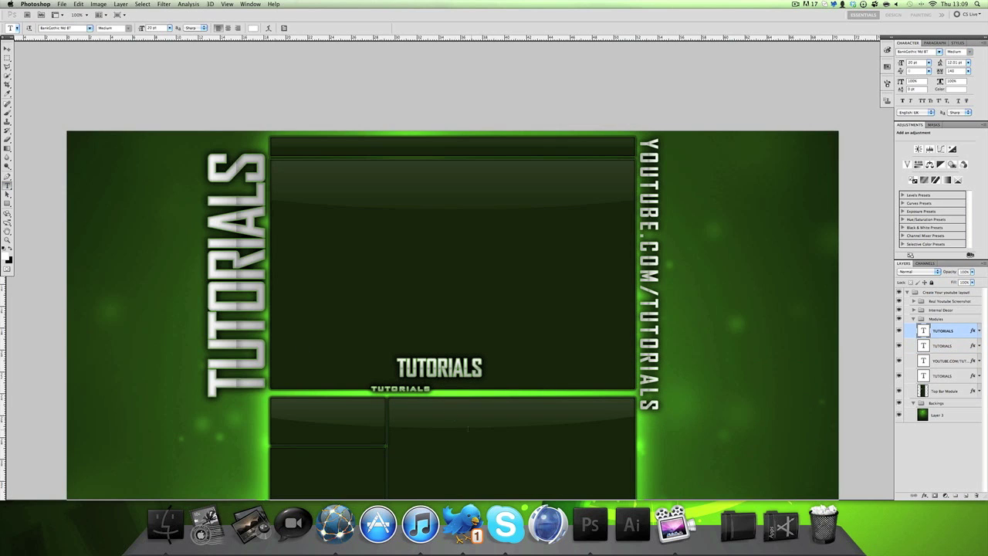
pyautogui.moveTo(432, 388); pyautogui.dragTo(371, 389)
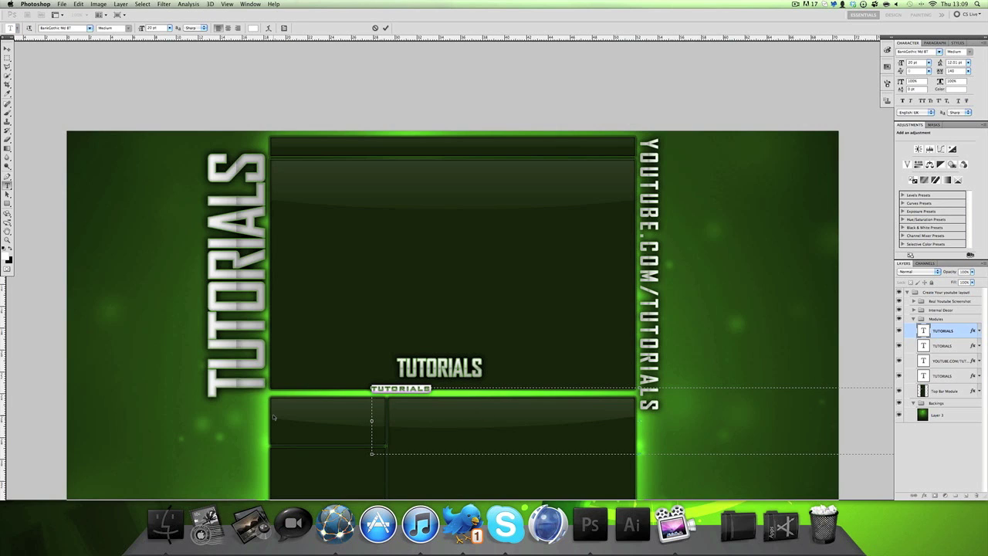
pyautogui.write('Youtube')
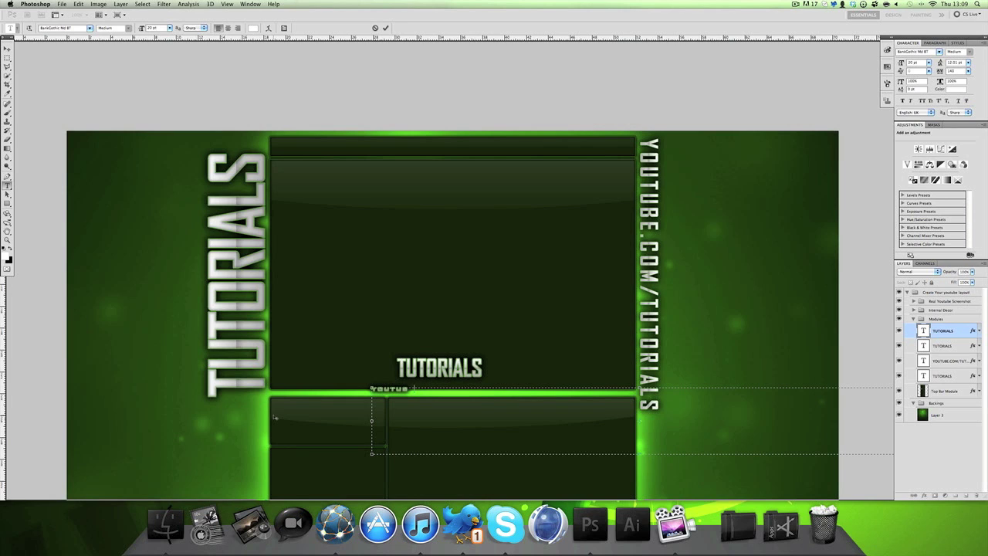
pyautogui.write('.com/tut')
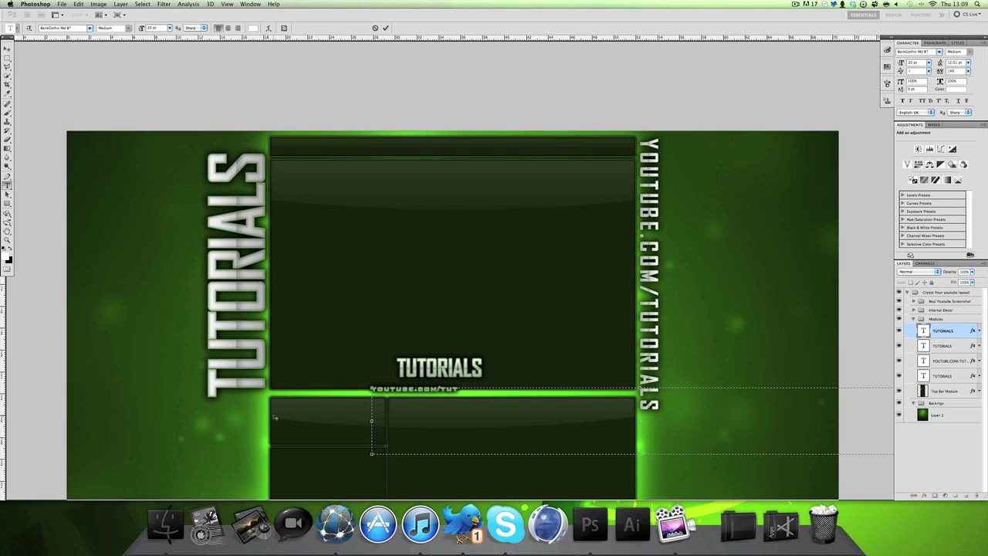
pyautogui.write('orials')
pyautogui.moveTo(544, 355); pyautogui.dragTo(531, 334)
pyautogui.press('super+a')
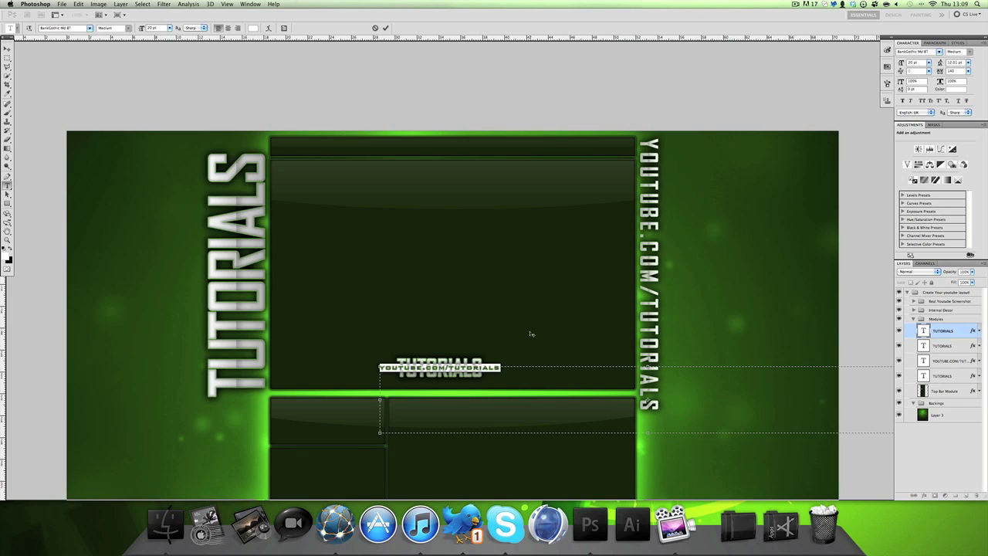
# - Remove the inner shadow from the small youtube.com/tutorials text and apply the layer style
pyautogui.doubleClick(969, 330)
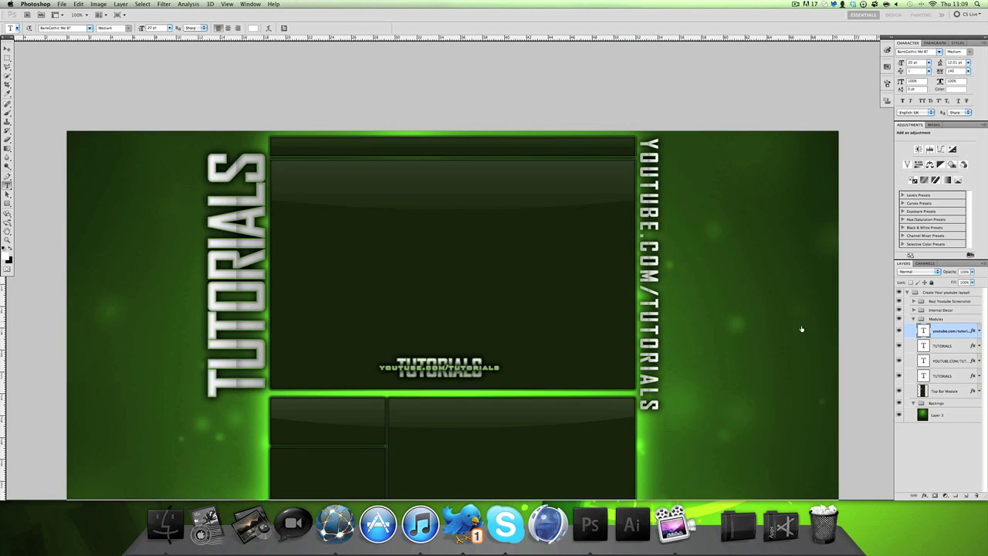
pyautogui.click(707, 338)
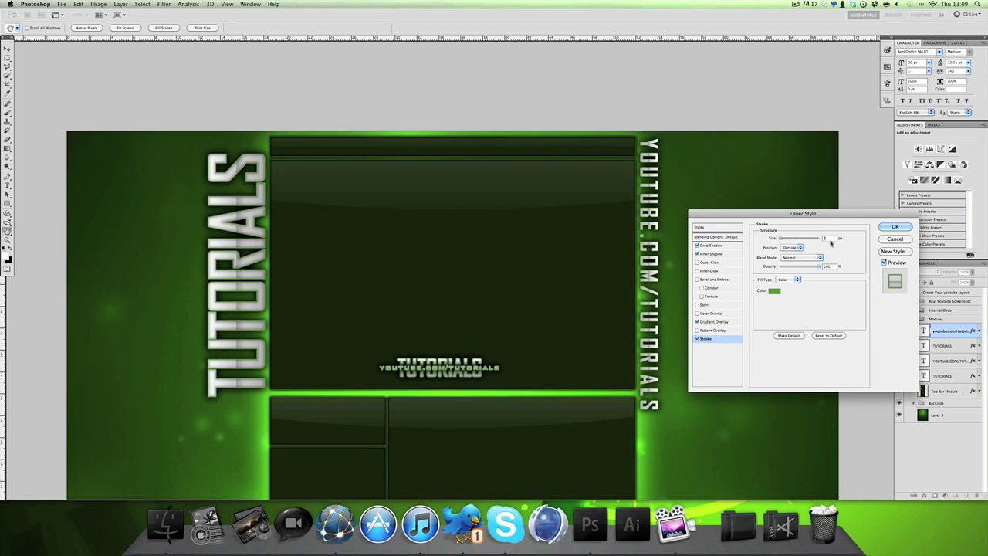
pyautogui.click(708, 246)
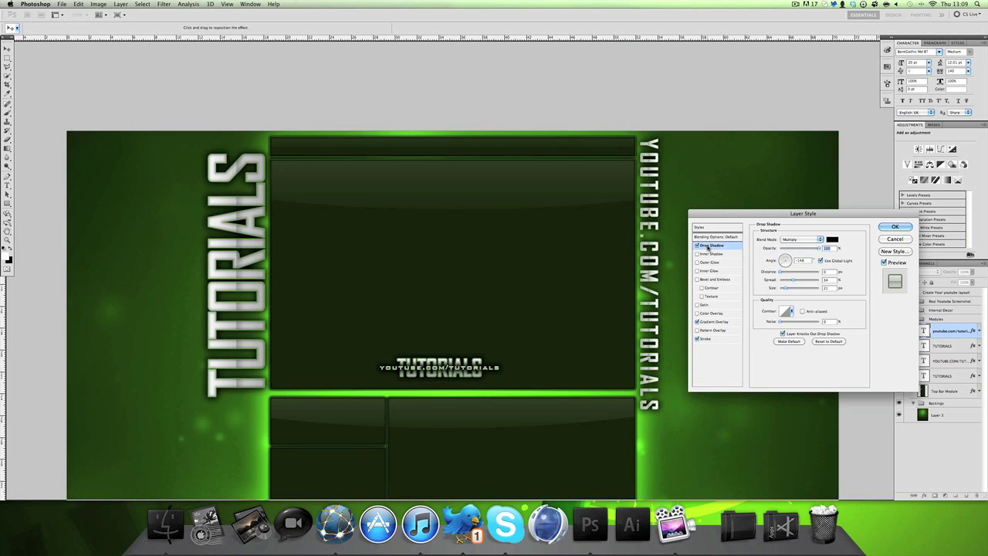
pyautogui.click(710, 322)
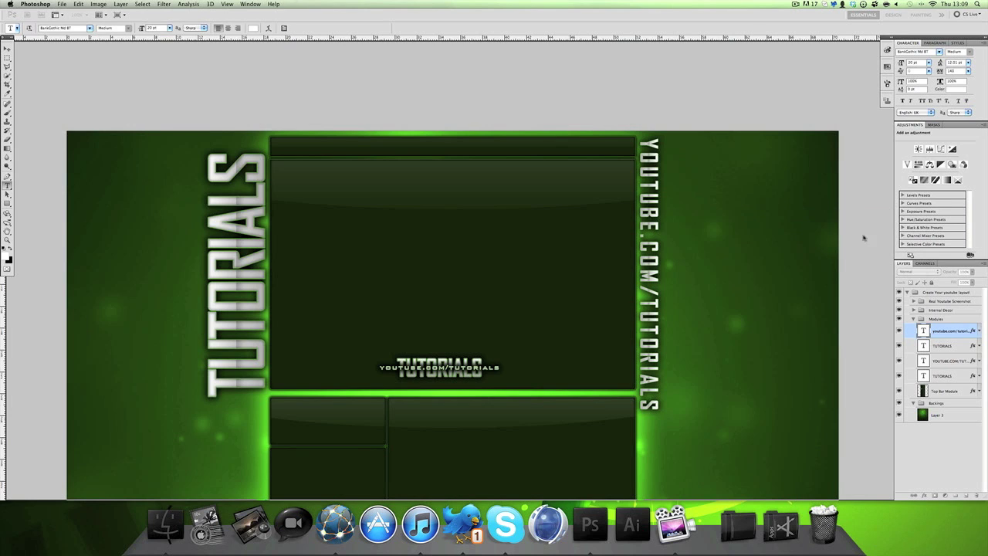
pyautogui.click(884, 228)
# - Move the TUTORIALS and youtube.com/tutorials texts together slightly down towards the green divider, then deselect their layers
pyautogui.click(7, 50)
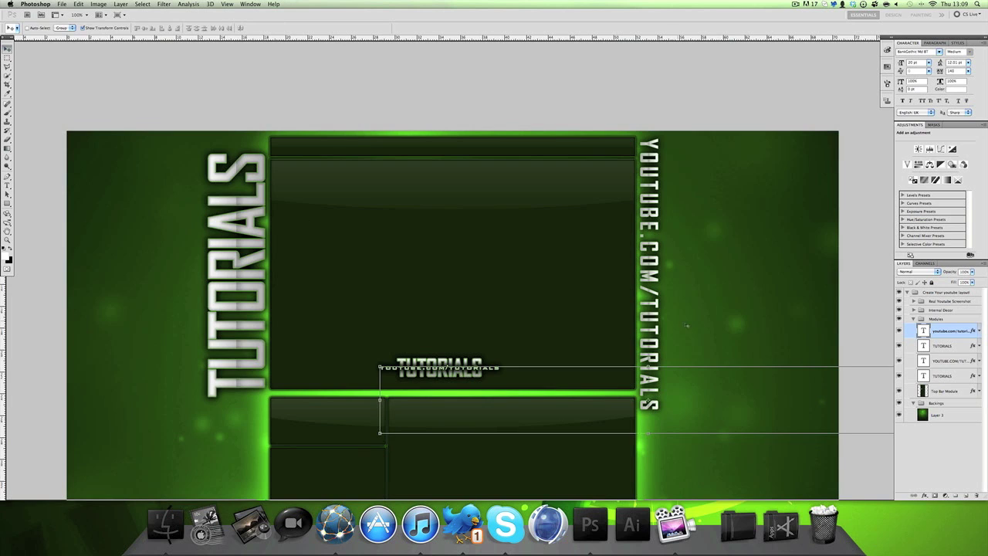
pyautogui.keyDown('shift'); pyautogui.click(949, 347); pyautogui.keyUp('shift')
pyautogui.moveTo(444, 389); pyautogui.dragTo(445, 399)
pyautogui.hotkey('shift', 'Up')
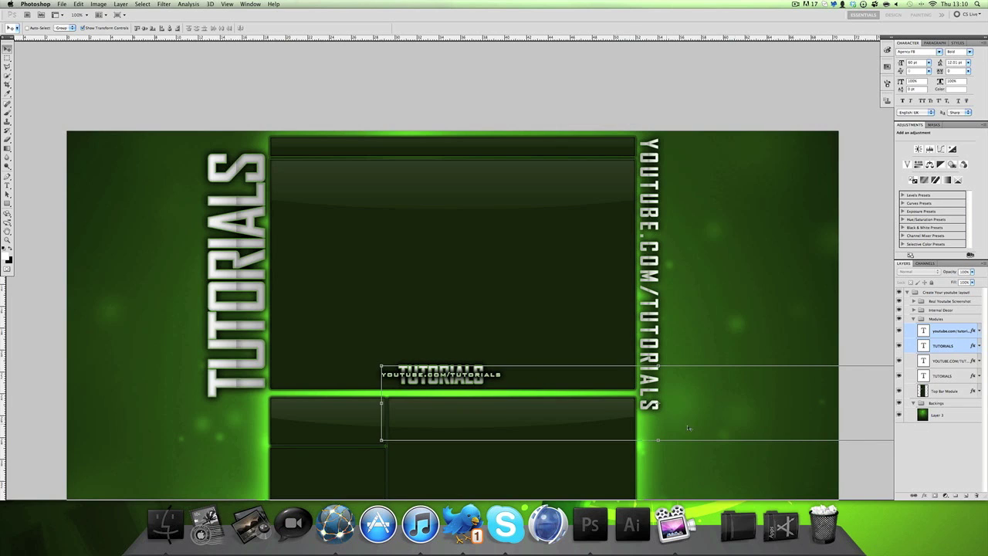
pyautogui.click(918, 457)
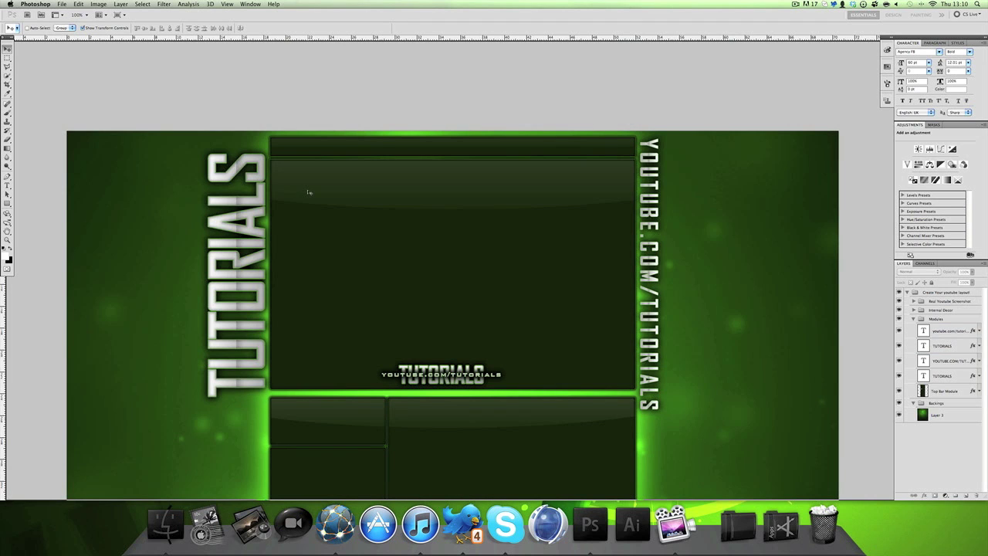
# - Open the layout in Save for Web & Devices, enlarge the dialog and inspect the optimized JPEG preview
pyautogui.scroll(-4, 308, 192)
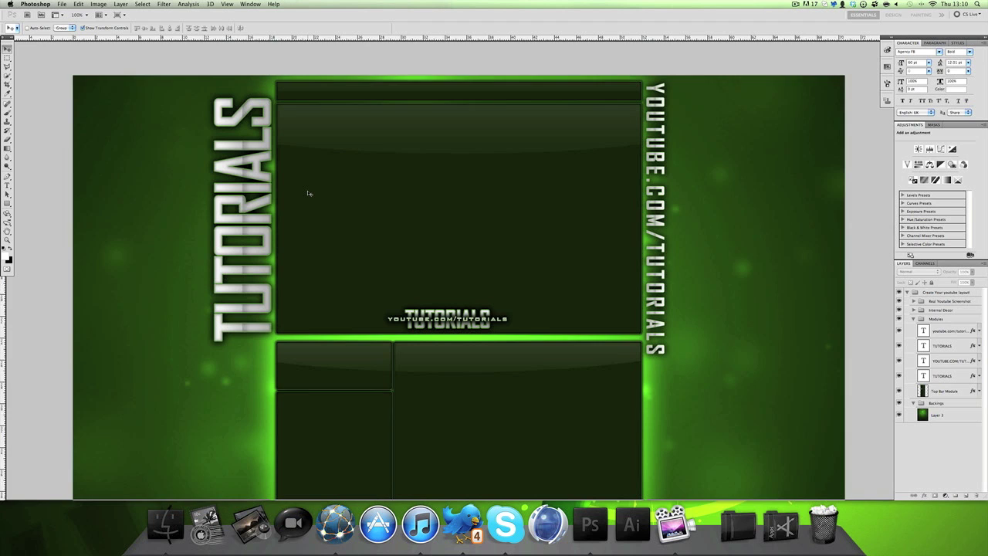
pyautogui.scroll(-3, 309, 193)
pyautogui.scroll(1, 308, 193)
pyautogui.scroll(2, 309, 193)
pyautogui.click(61, 5)
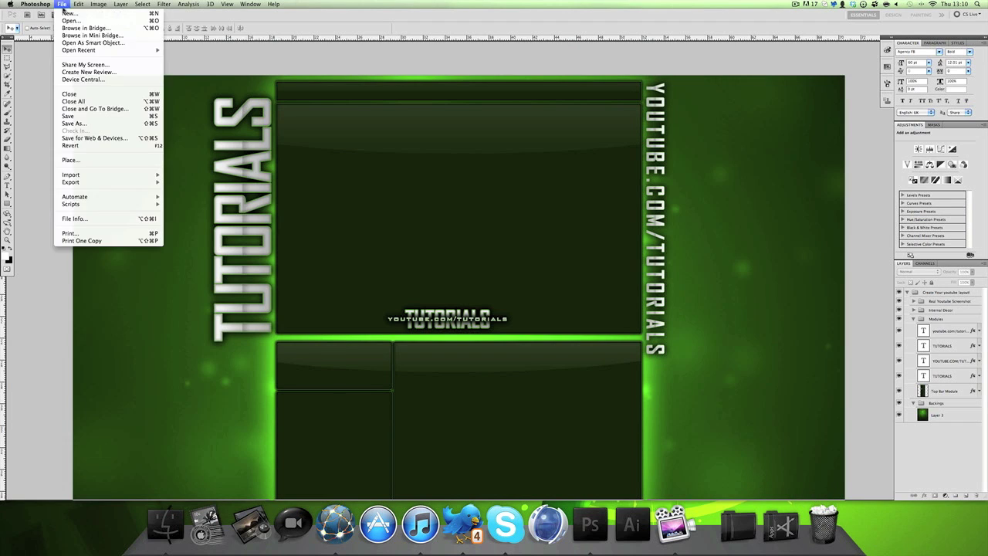
pyautogui.click(113, 138)
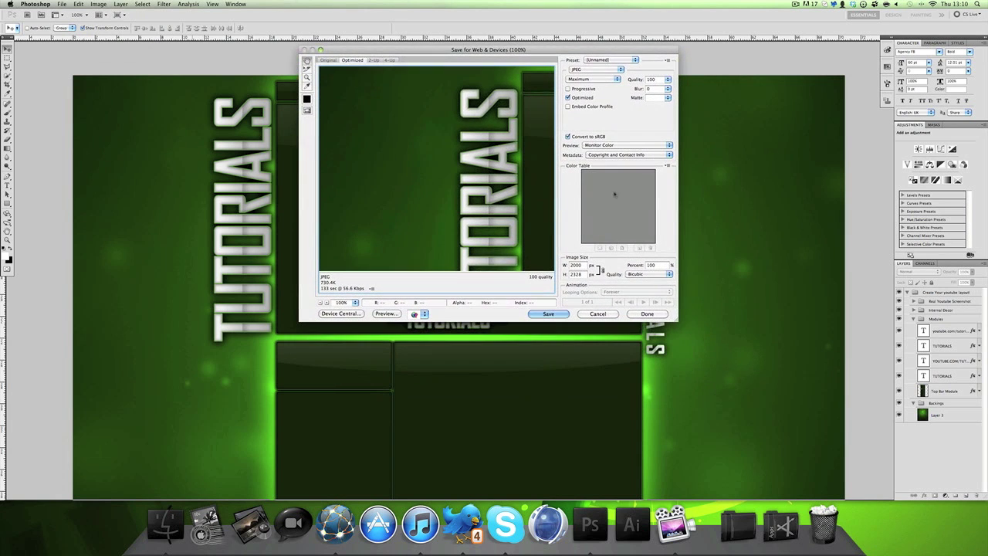
pyautogui.moveTo(674, 320); pyautogui.dragTo(733, 472)
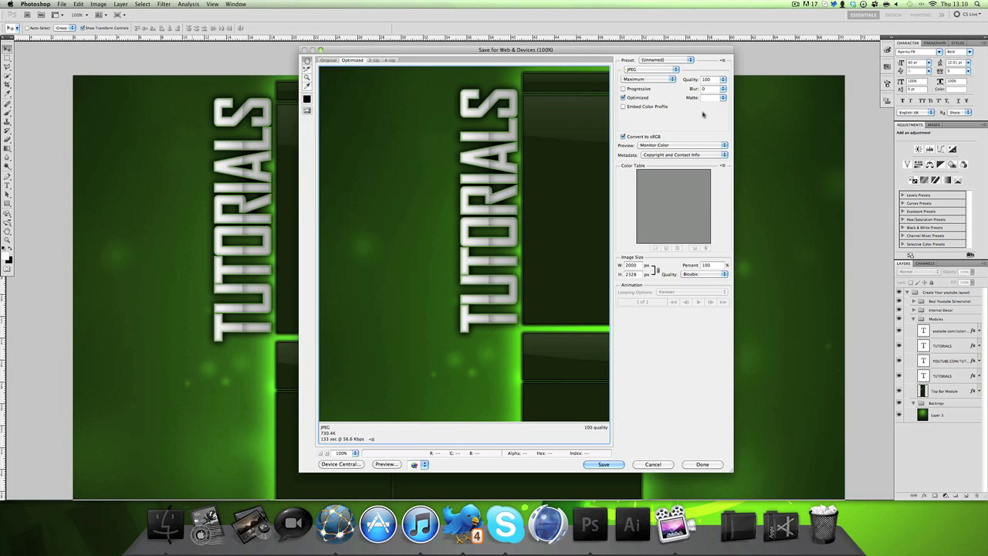
pyautogui.moveTo(594, 330)
pyautogui.mouseDown()
pyautogui.moveTo(417, 335)
pyautogui.moveTo(424, 338)
pyautogui.moveTo(375, 346)
pyautogui.moveTo(604, 344)
pyautogui.mouseUp()
pyautogui.moveTo(490, 357); pyautogui.dragTo(645, 349)
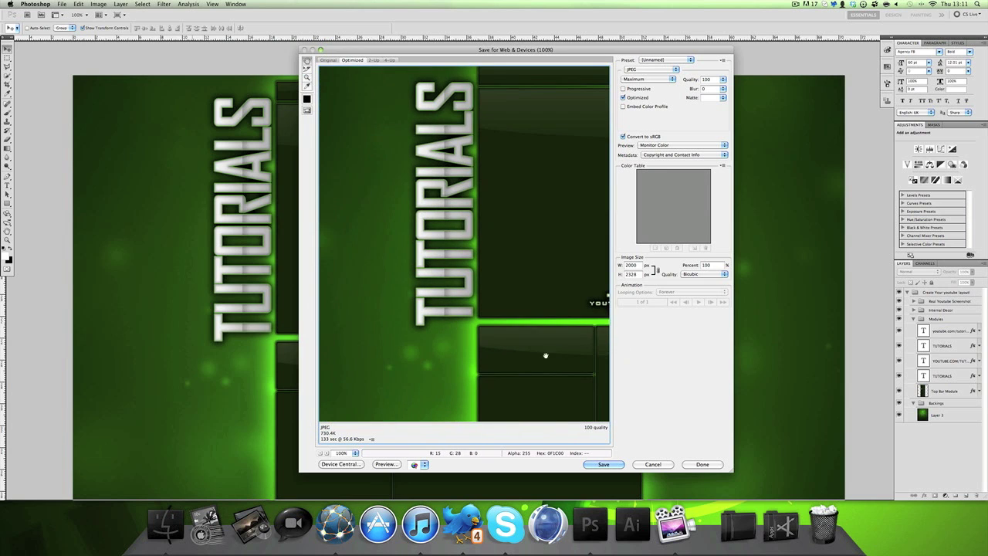
pyautogui.moveTo(460, 342); pyautogui.dragTo(503, 382)
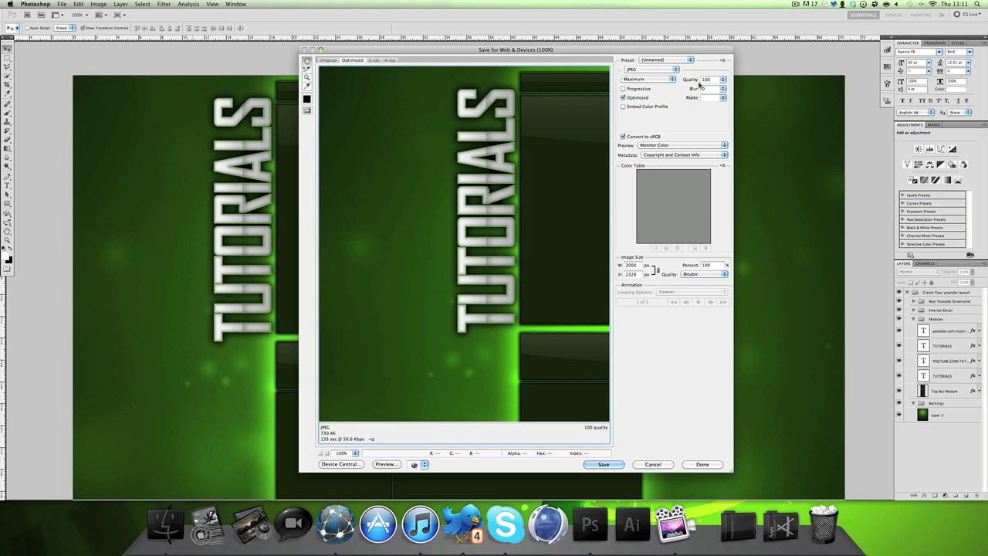
# - Export the layout as a JPEG at quality 100, saving it to the Desktop as Tutorial-Template.jpg
pyautogui.moveTo(693, 81); pyautogui.dragTo(687, 82)
pyautogui.moveTo(694, 82); pyautogui.dragTo(706, 81)
pyautogui.click(603, 466)
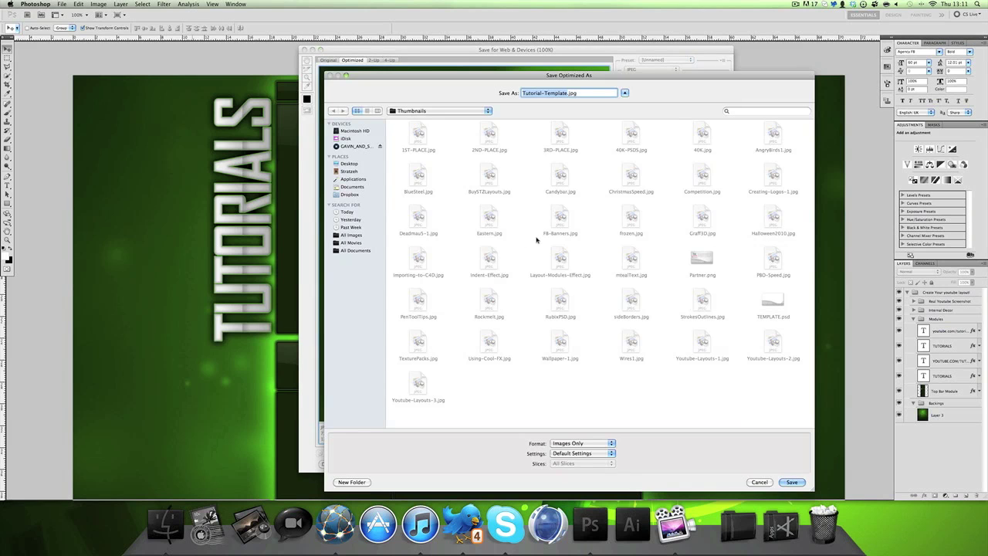
pyautogui.click(427, 111)
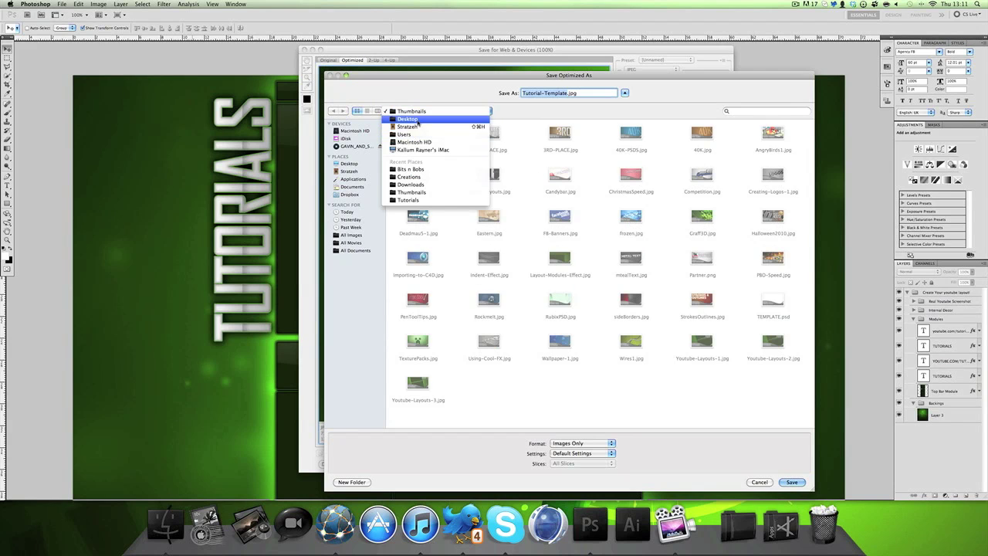
pyautogui.click(417, 123)
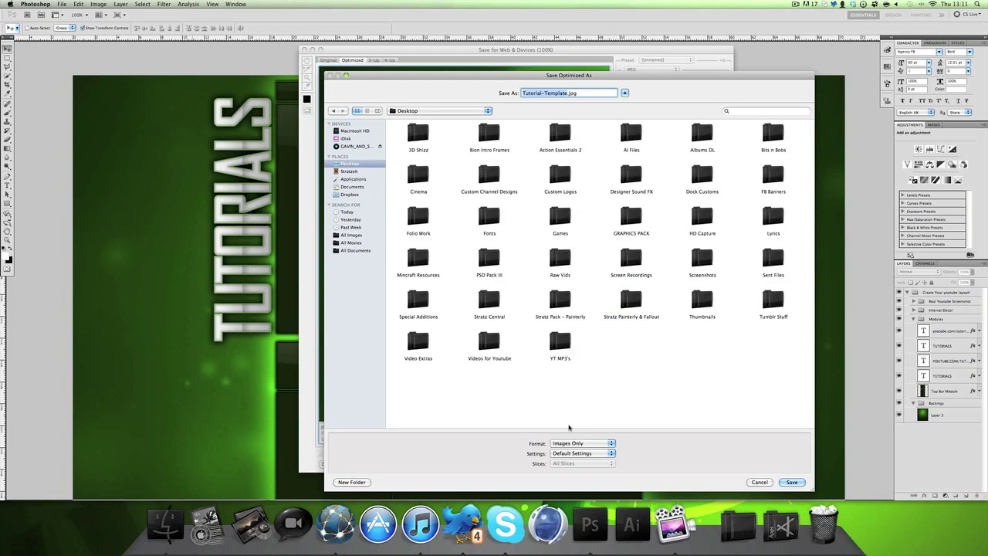
pyautogui.press('Return')
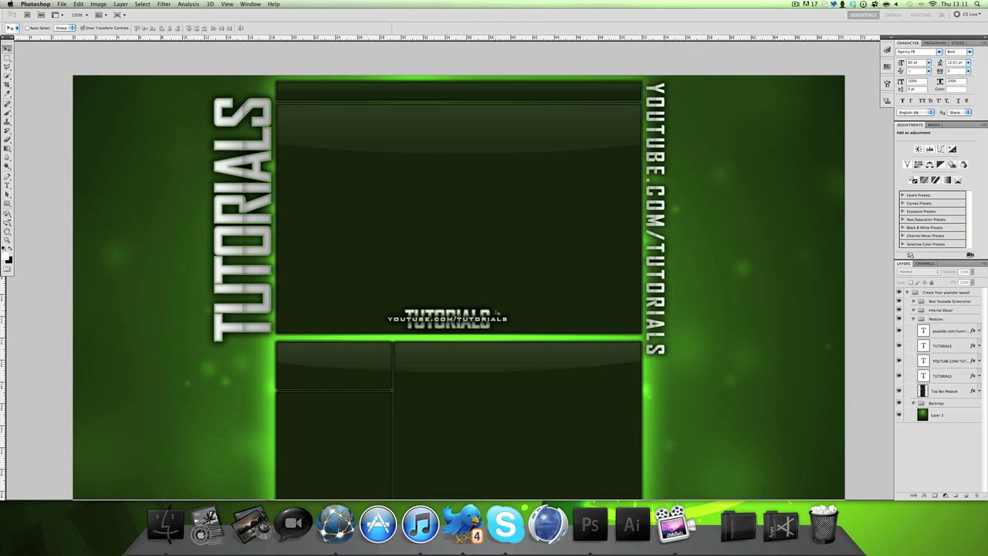
pyautogui.hscroll(1, 497, 312)
pyautogui.hscroll(-3, 496, 313)
pyautogui.scroll(3, 496, 314)
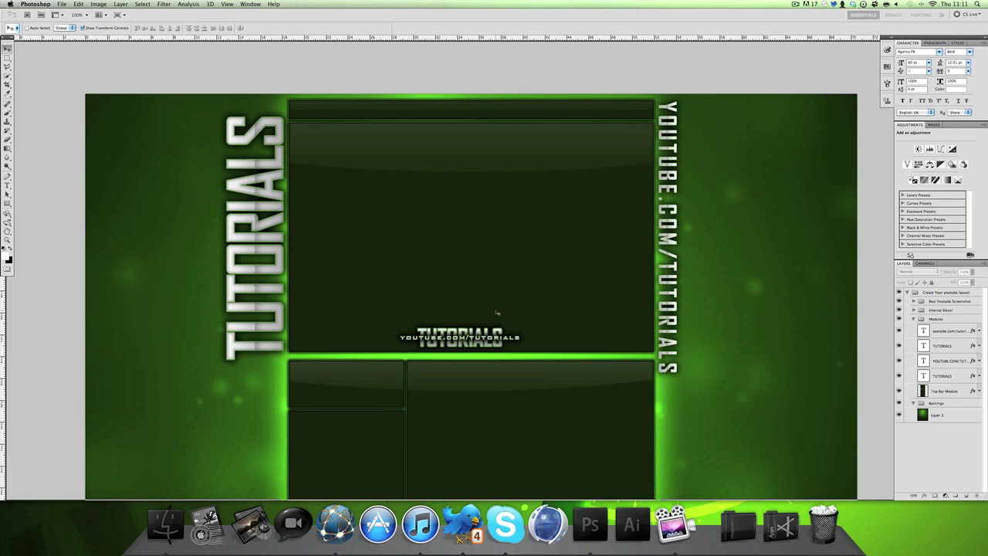
pyautogui.scroll(-6, 496, 313)
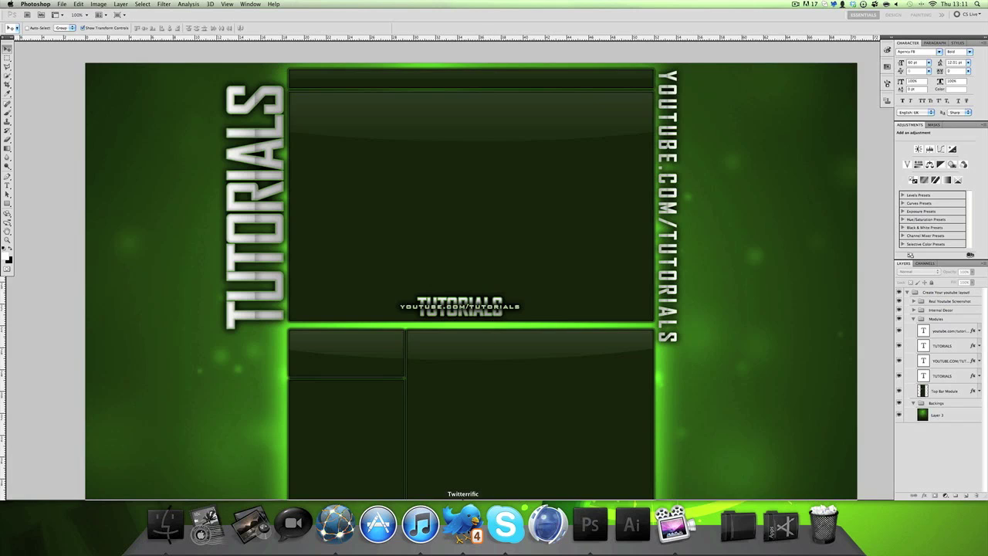